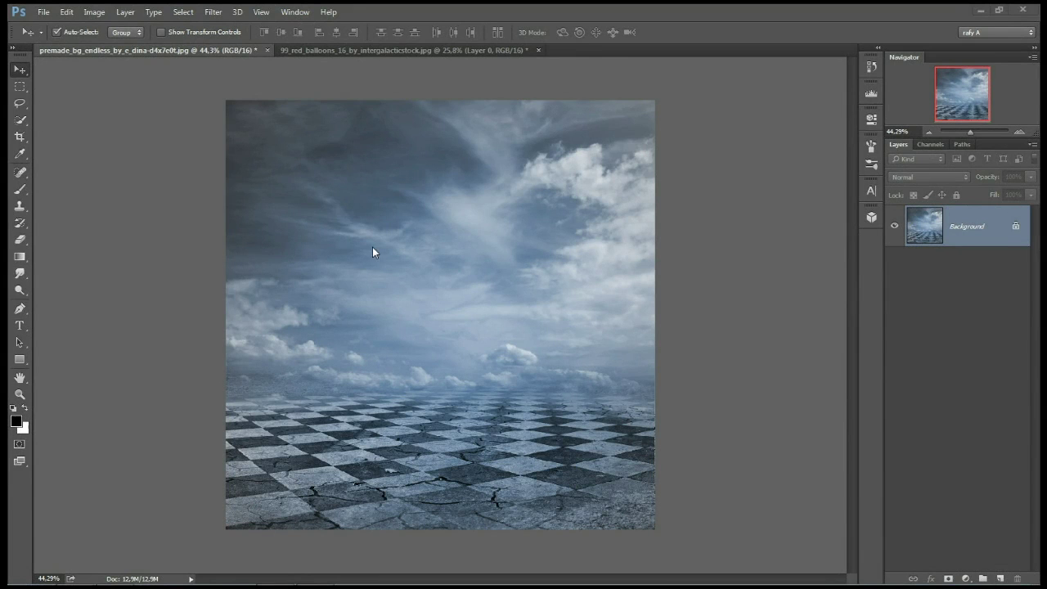
Check the girl-with-balloon image, then return to the sky-and-floor background and choose Crop.
{"action": "left_click", "coordinate": [317, 55]}
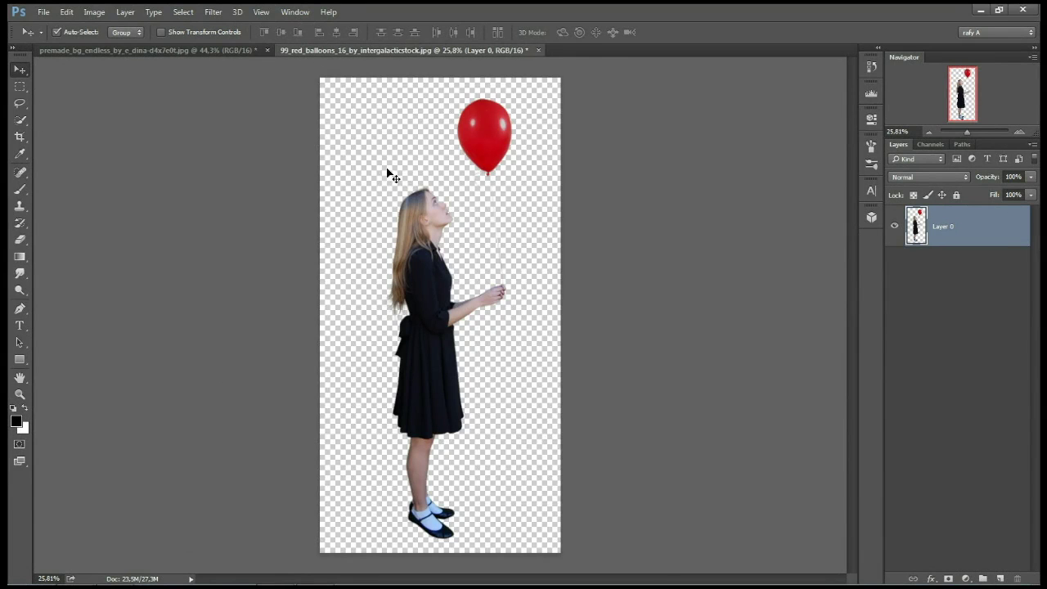
{"action": "left_click", "coordinate": [174, 52]}
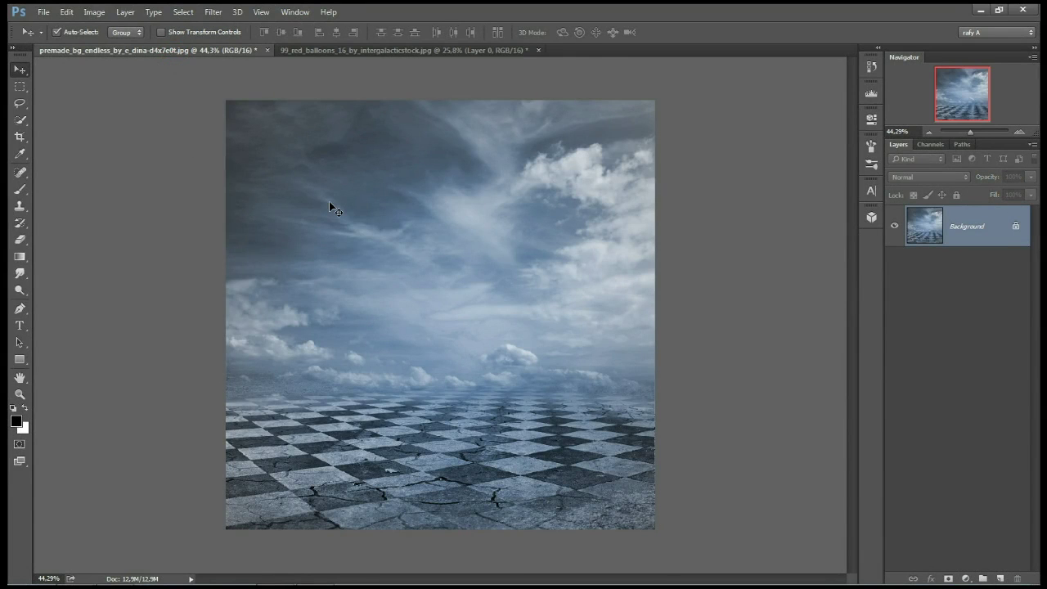
{"action": "left_click", "coordinate": [20, 137]}
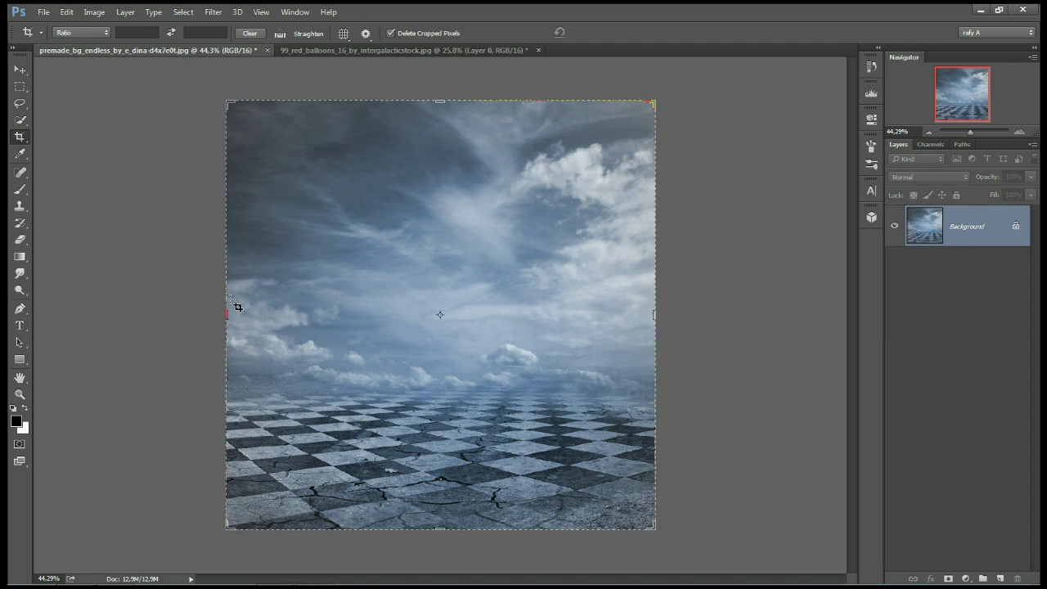
Unlock the background, widen the canvas evenly to 17.36 cm, and duplicate Layer 0.
{"action": "left_click", "coordinate": [1017, 229]}
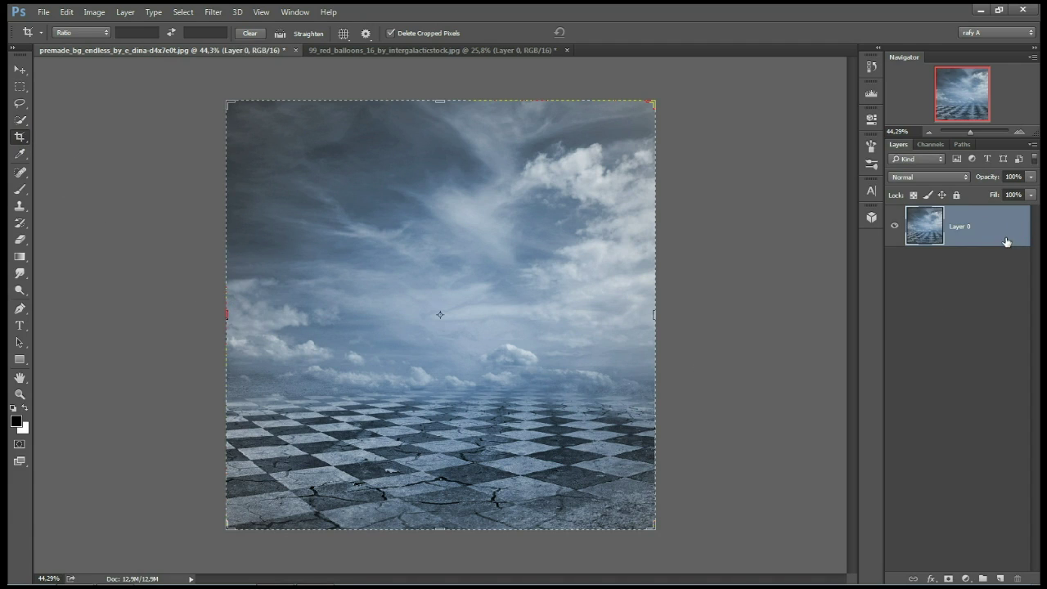
{"action": "mouse_move", "coordinate": [659, 315]}
{"action": "left_mouse_down"}
{"action": "mouse_move", "coordinate": [750, 311]}
{"action": "mouse_move", "coordinate": [736, 312]}
{"action": "left_mouse_up"}
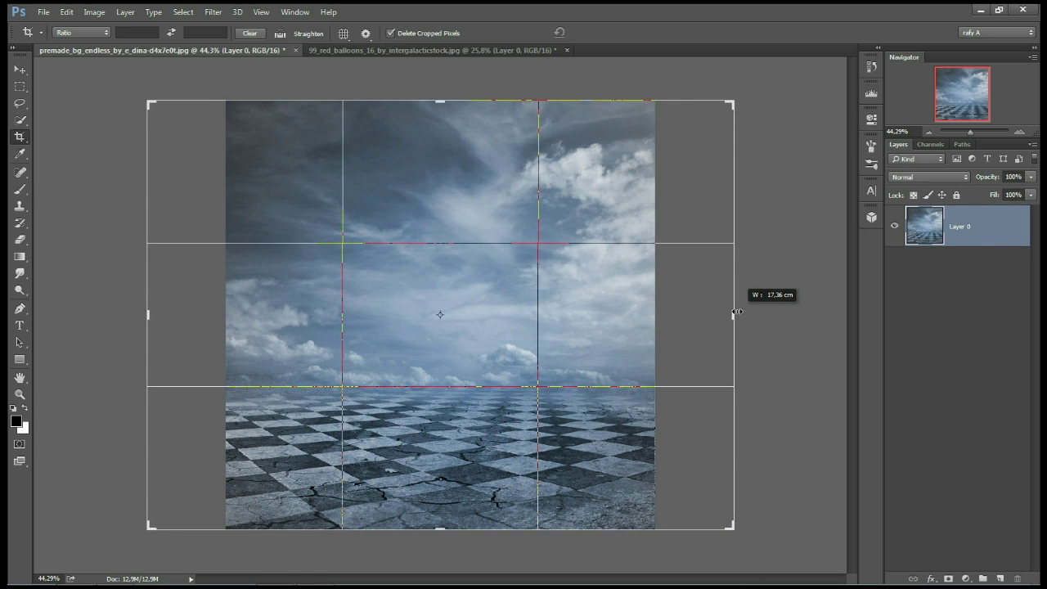
{"action": "left_click_drag", "start_coordinate": [737, 312], "coordinate": [737, 311]}
{"action": "left_click", "coordinate": [604, 34]}
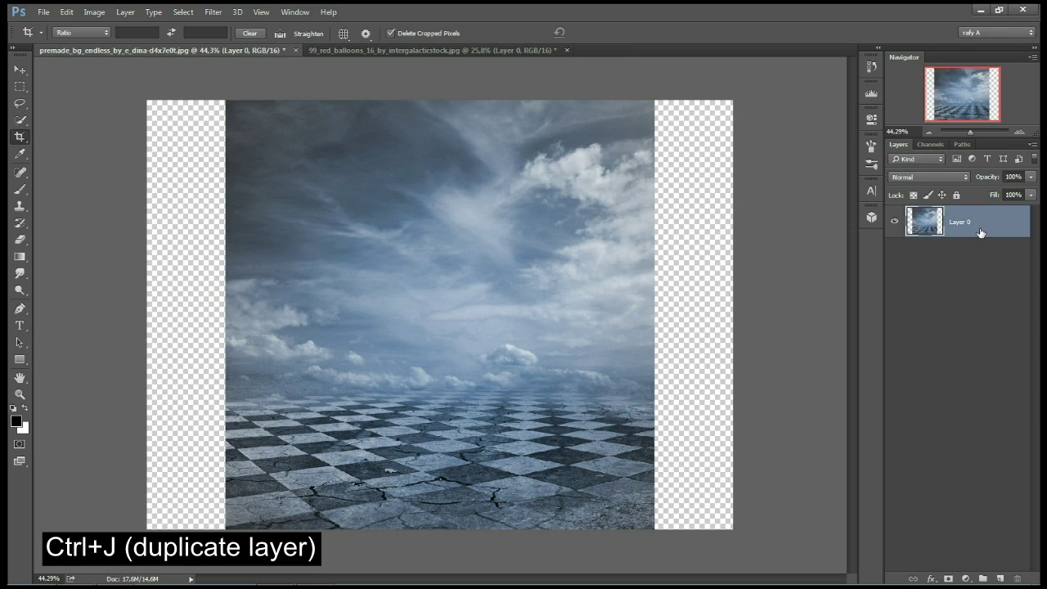
{"action": "key", "text": "ctrl+j"}
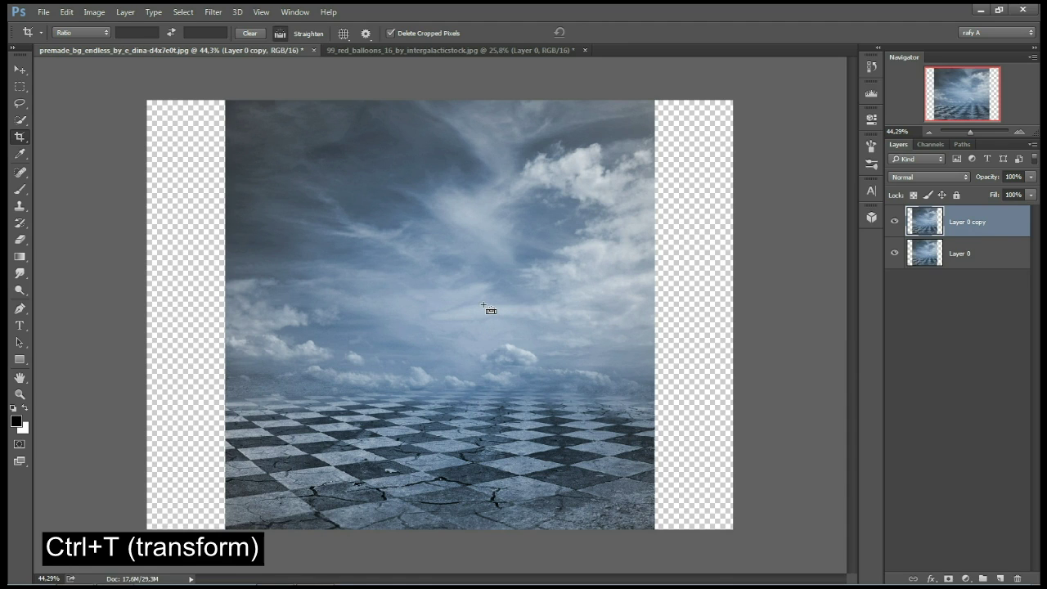
Stretch the Layer 0 copy to 136.67% width so it fills the canvas.
{"action": "key", "text": "ctrl+t"}
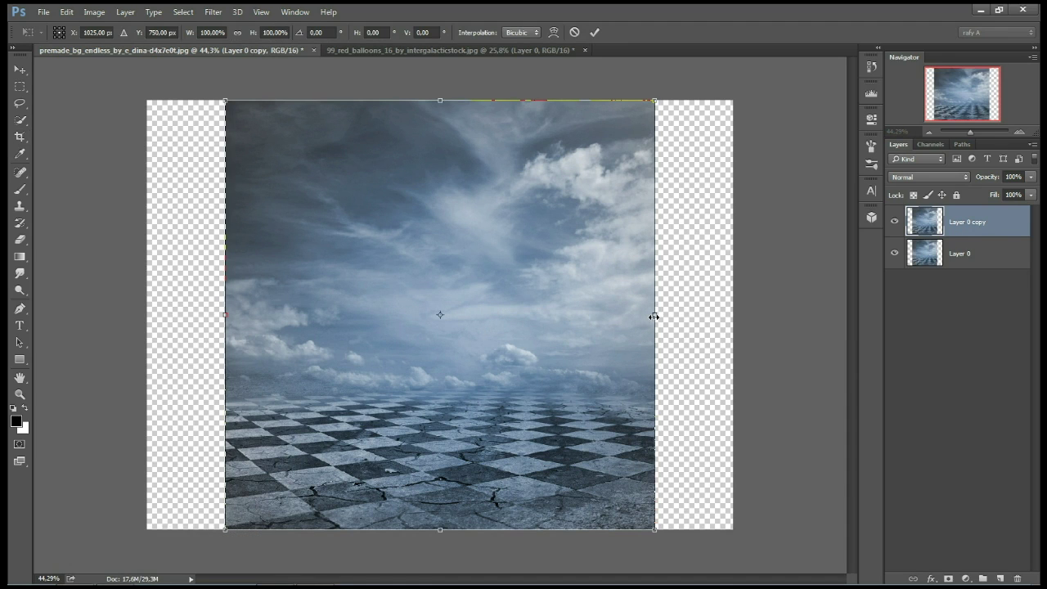
{"action": "left_click_drag", "start_coordinate": [655, 317], "coordinate": [732, 314]}
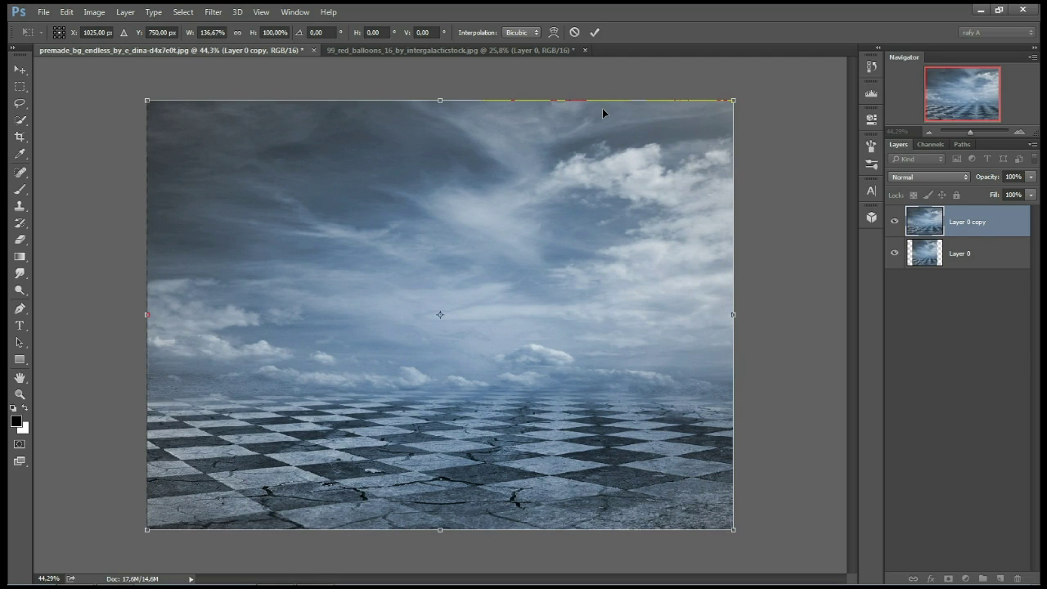
{"action": "left_click", "coordinate": [595, 33]}
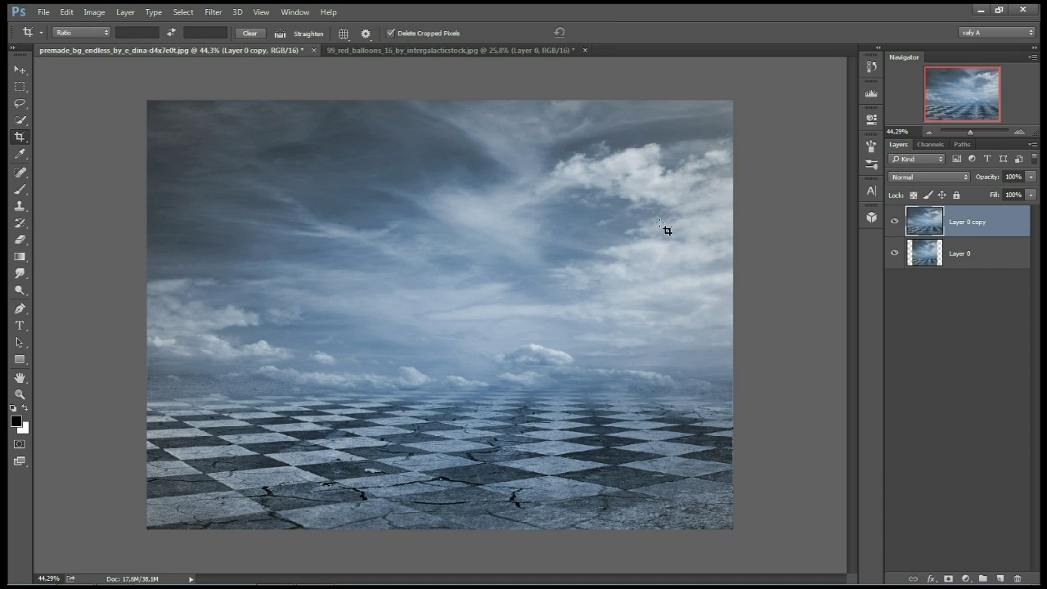
{"action": "left_click", "coordinate": [19, 70]}
Drag the girl-with-red-balloon layer into the sky scene document.
{"action": "left_click", "coordinate": [365, 50]}
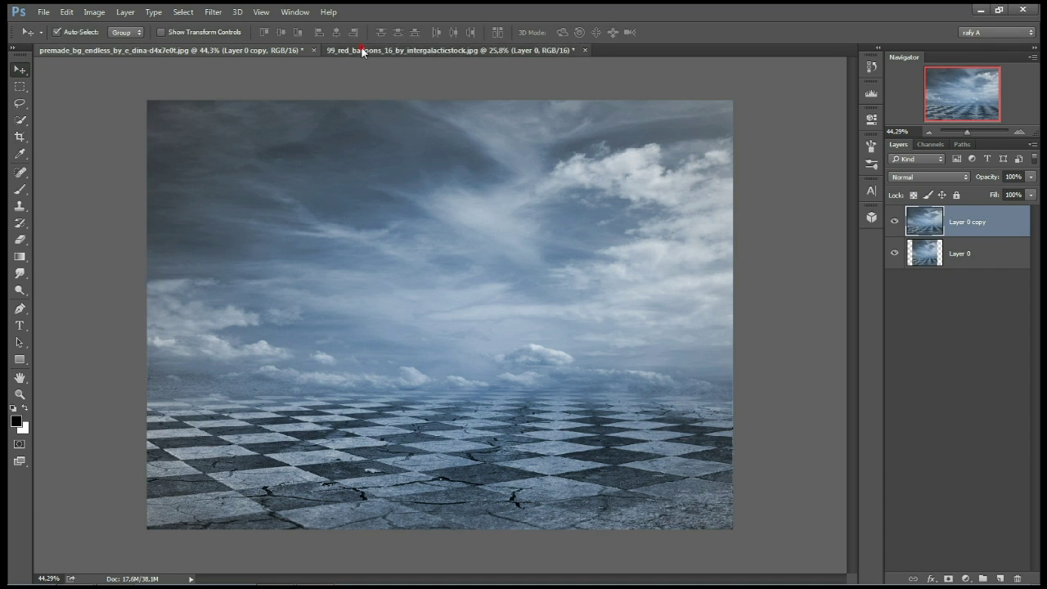
{"action": "left_click_drag", "start_coordinate": [483, 147], "coordinate": [267, 53]}
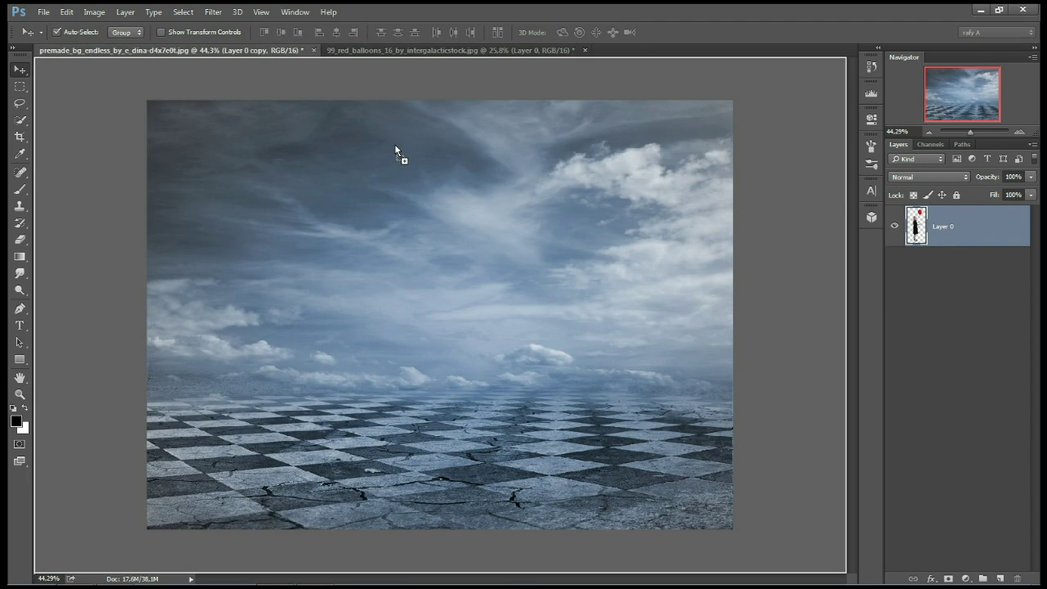
{"action": "left_click_drag", "start_coordinate": [267, 52], "coordinate": [395, 145]}
{"action": "key", "text": "ctrl+minus"}
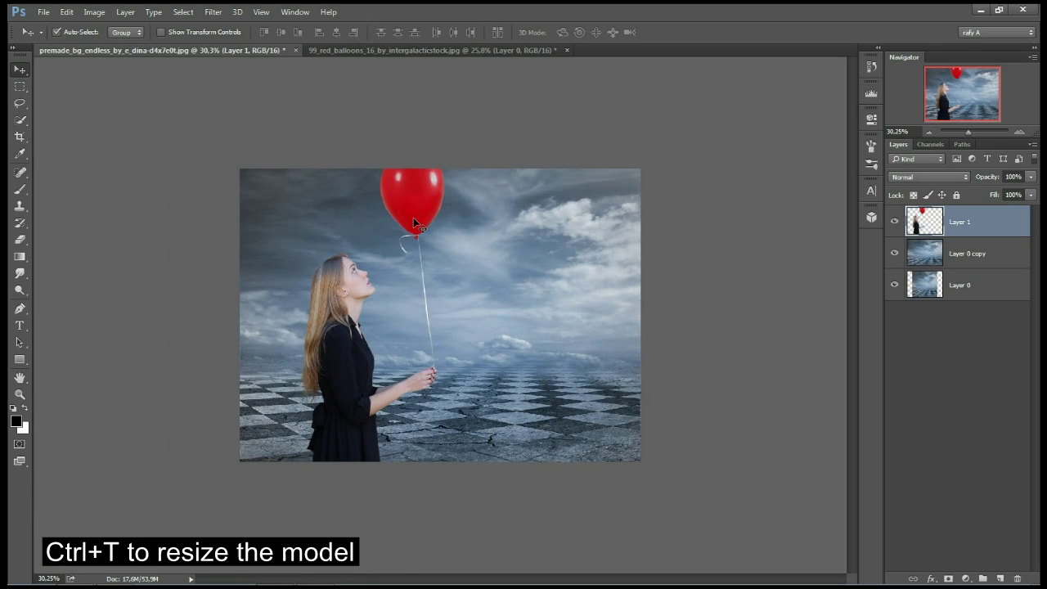
Scale the girl to 43.85% and stand her on the checkered floor left of centre.
{"action": "key", "text": "ctrl+t"}
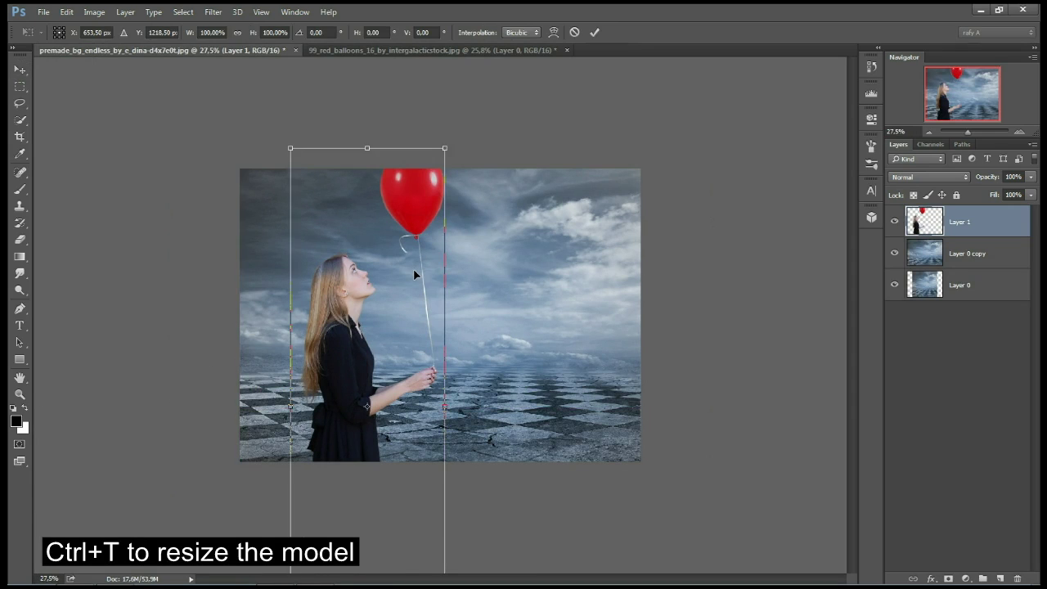
{"action": "key", "text": "ctrl+0"}
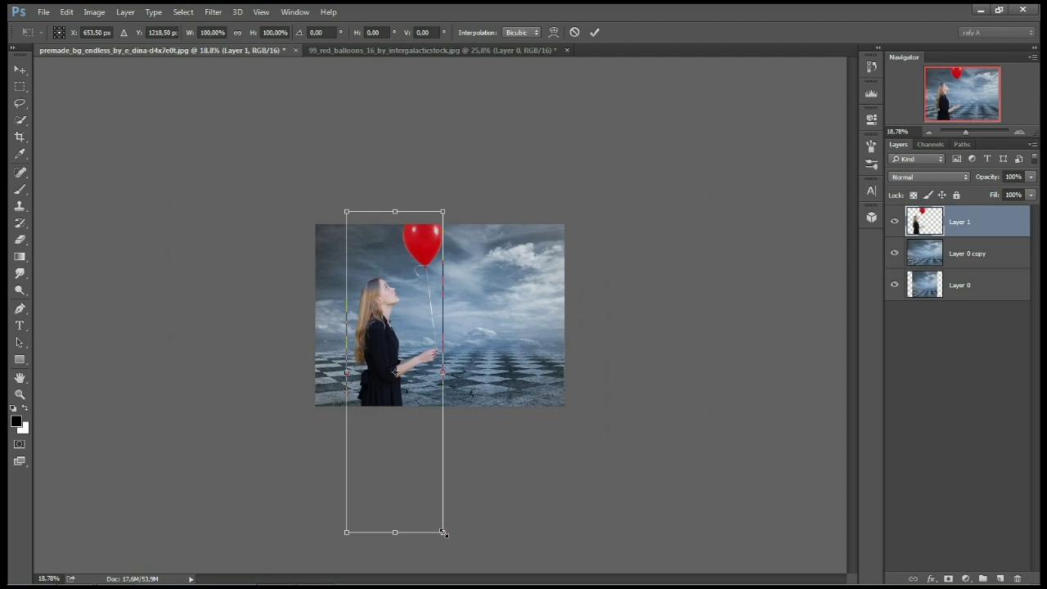
{"action": "left_click_drag", "start_coordinate": [443, 532], "coordinate": [421, 460]}
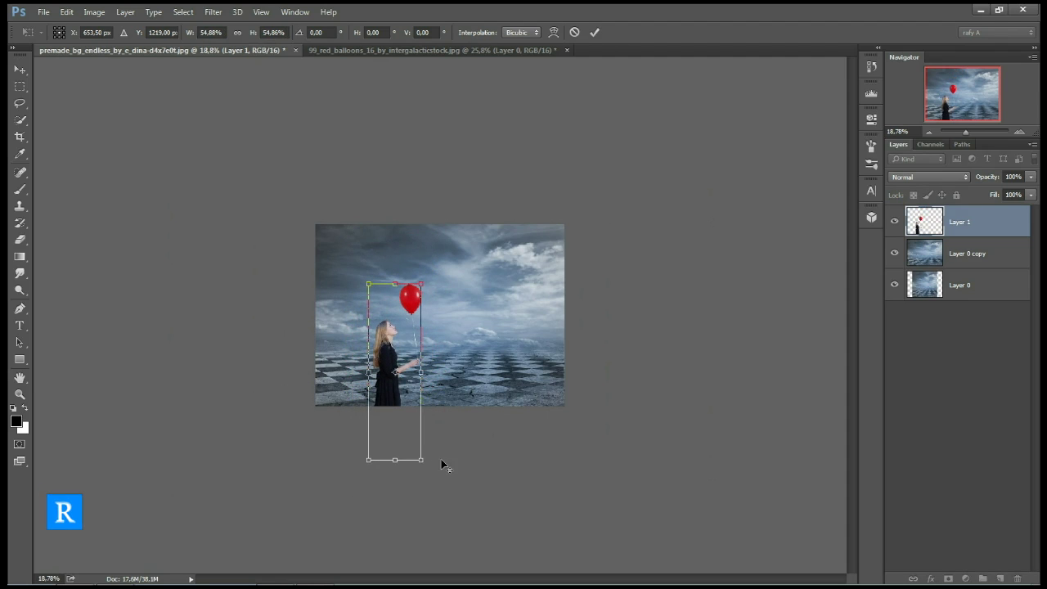
{"action": "left_click_drag", "start_coordinate": [401, 426], "coordinate": [377, 358]}
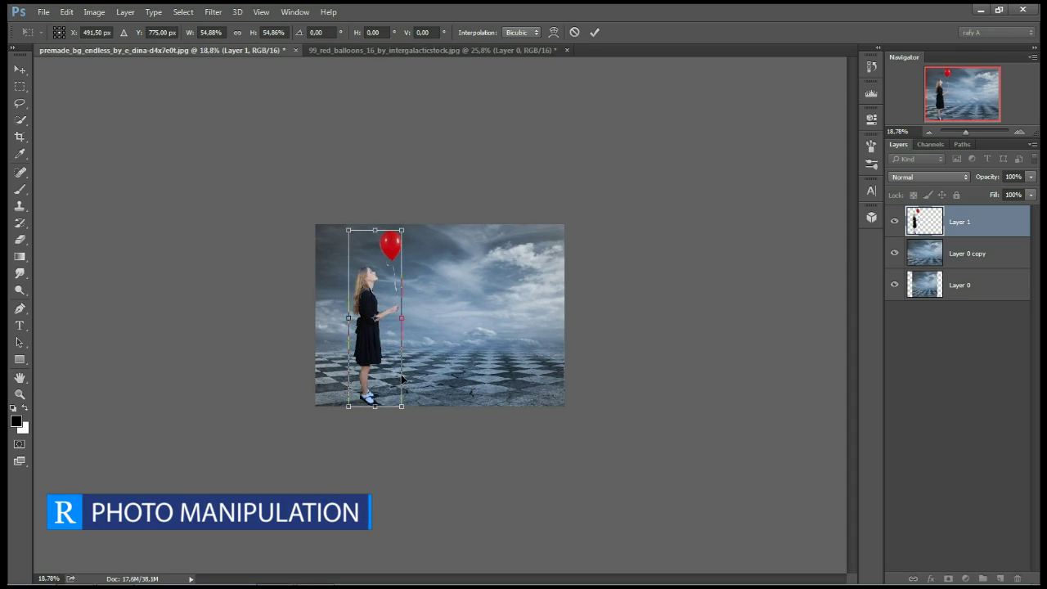
{"action": "key", "text": "ctrl+0"}
{"action": "left_click_drag", "start_coordinate": [387, 189], "coordinate": [376, 216]}
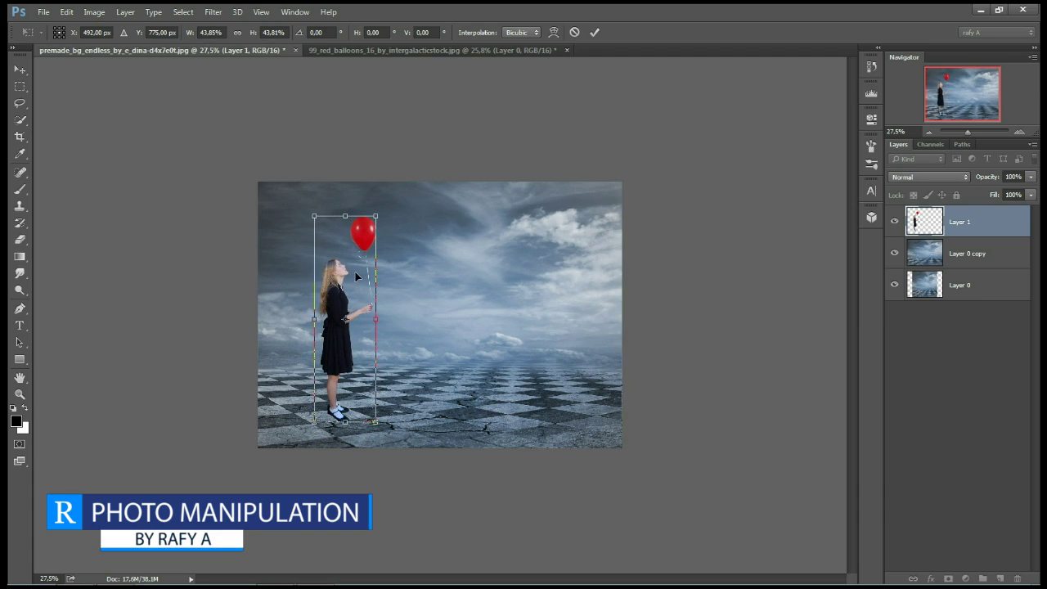
{"action": "mouse_move", "coordinate": [349, 266]}
{"action": "left_mouse_down"}
{"action": "mouse_move", "coordinate": [341, 272]}
{"action": "mouse_move", "coordinate": [352, 267]}
{"action": "left_mouse_up"}
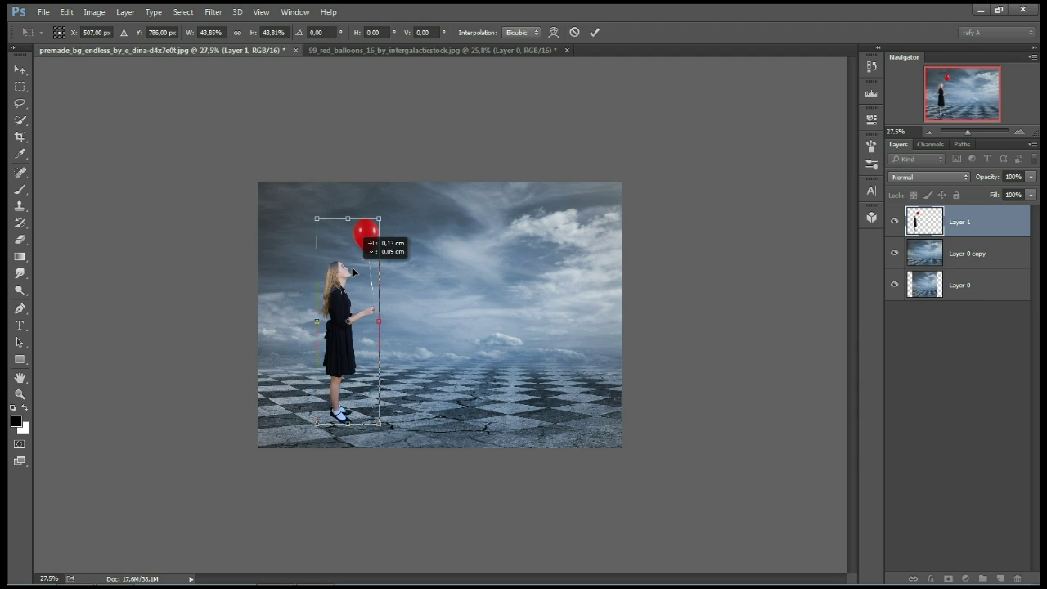
{"action": "left_click", "coordinate": [597, 32]}
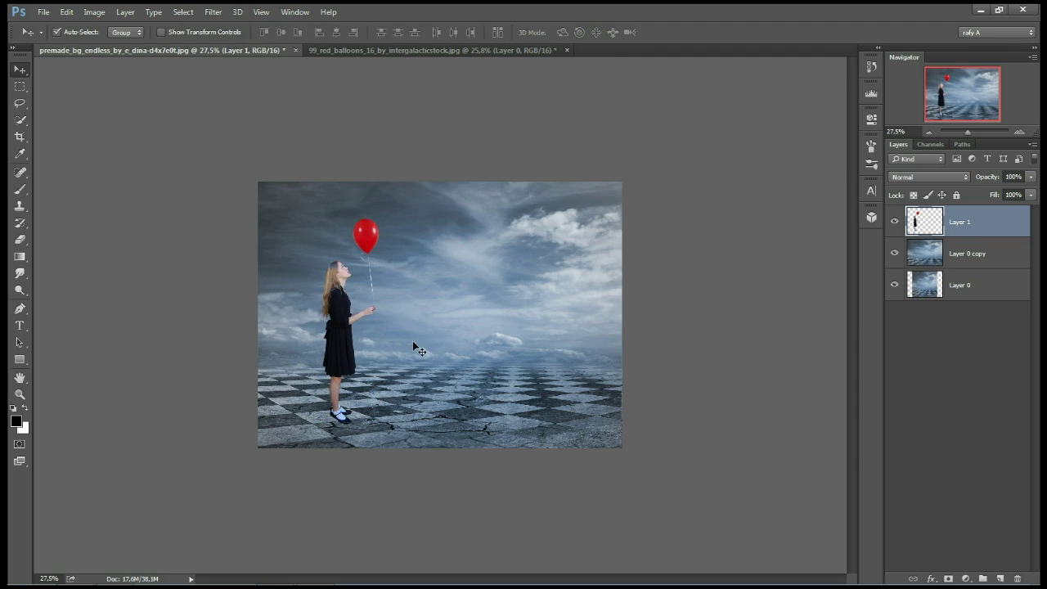
Copy the red balloon via a rectangular selection onto its own new Layer 3.
{"action": "scroll", "coordinate": [391, 372], "scroll_direction": "up", "scroll_amount": 4}
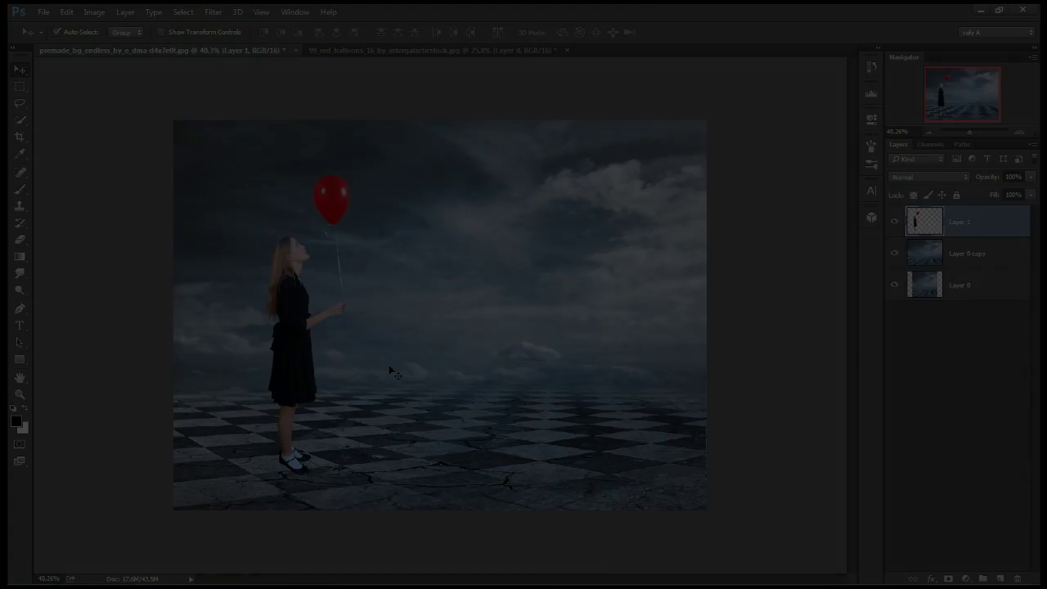
{"action": "scroll", "coordinate": [198, 97], "scroll_direction": "up", "scroll_amount": 1}
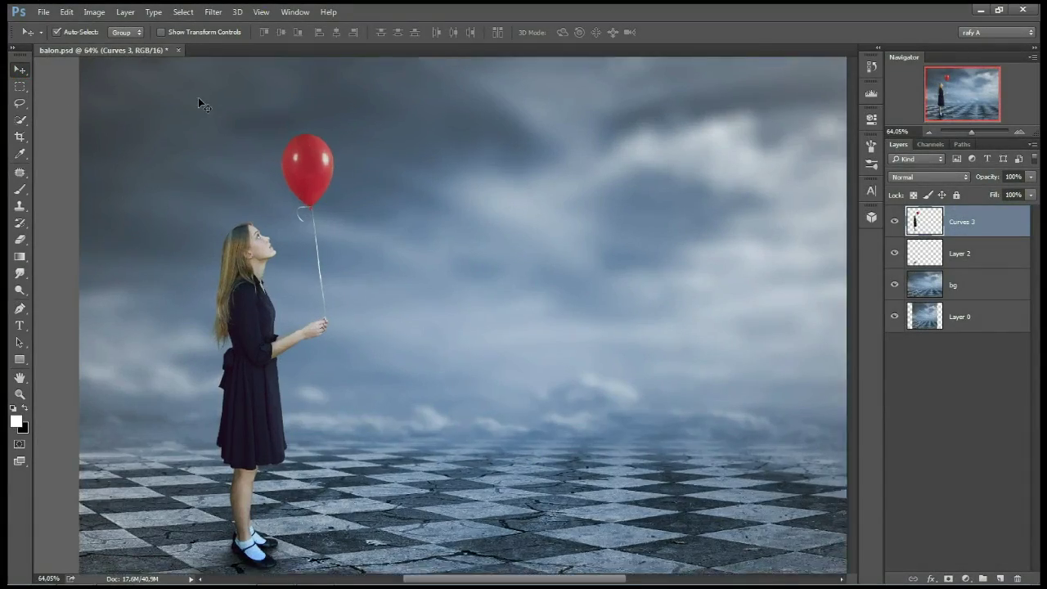
{"action": "scroll", "coordinate": [455, 199], "scroll_direction": "up", "scroll_amount": 2}
{"action": "scroll", "coordinate": [140, 148], "scroll_direction": "up", "scroll_amount": 1}
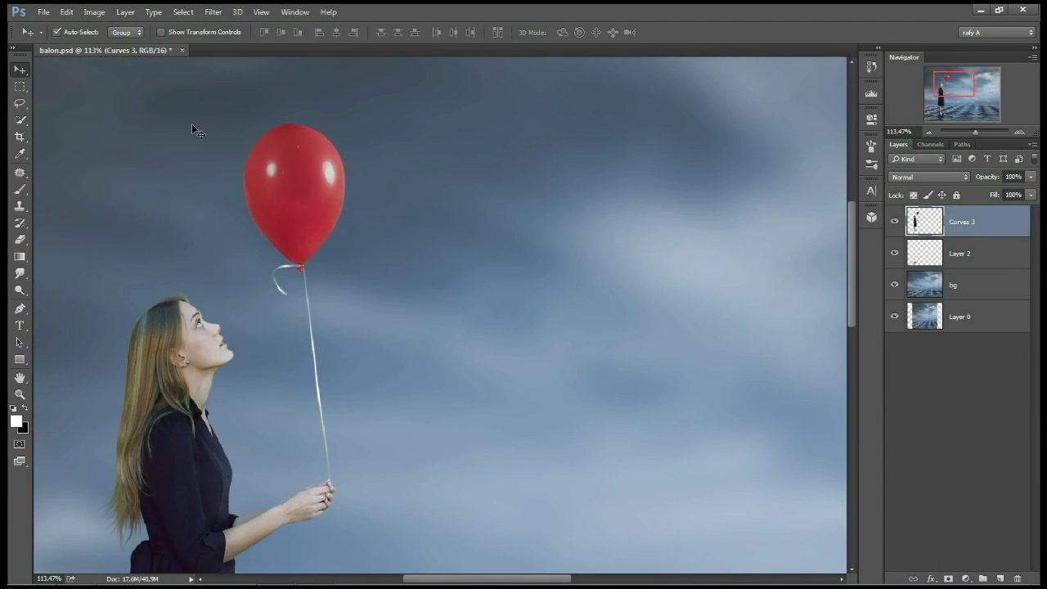
{"action": "scroll", "coordinate": [194, 128], "scroll_direction": "up", "scroll_amount": 1}
{"action": "scroll", "coordinate": [252, 132], "scroll_direction": "down", "scroll_amount": 1}
{"action": "mouse_move", "coordinate": [210, 110]}
{"action": "left_mouse_down"}
{"action": "mouse_move", "coordinate": [306, 136]}
{"action": "mouse_move", "coordinate": [513, 309]}
{"action": "left_mouse_up"}
{"action": "left_click", "coordinate": [22, 90]}
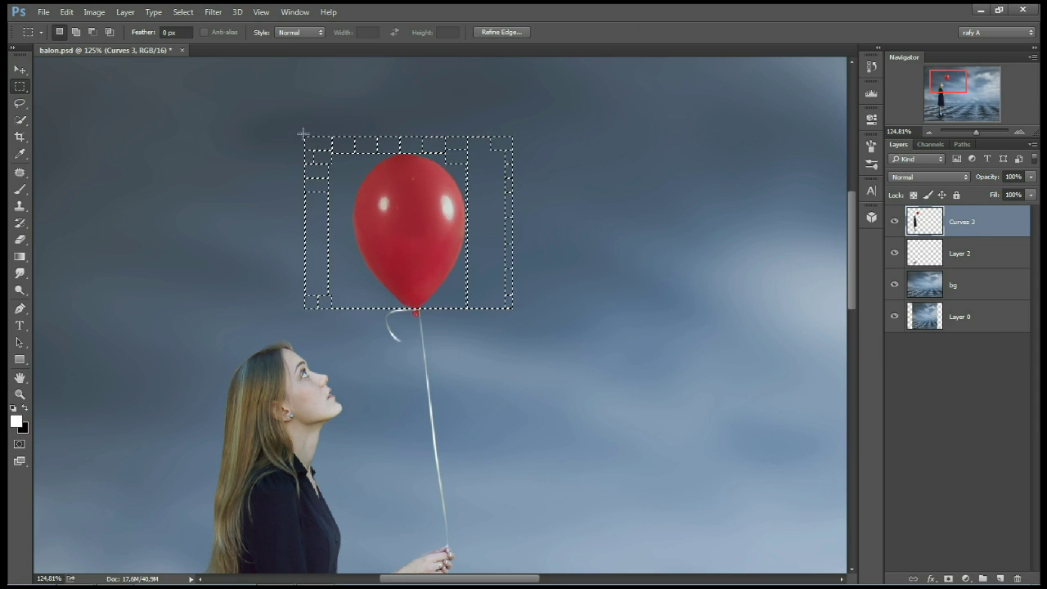
{"action": "right_click", "coordinate": [401, 215]}
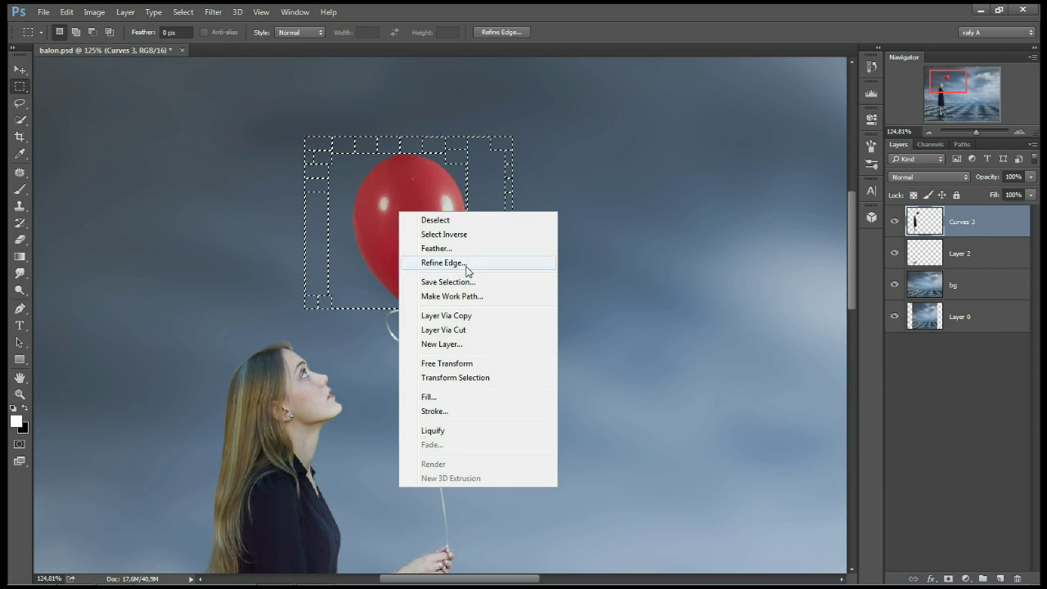
{"action": "left_click", "coordinate": [495, 317]}
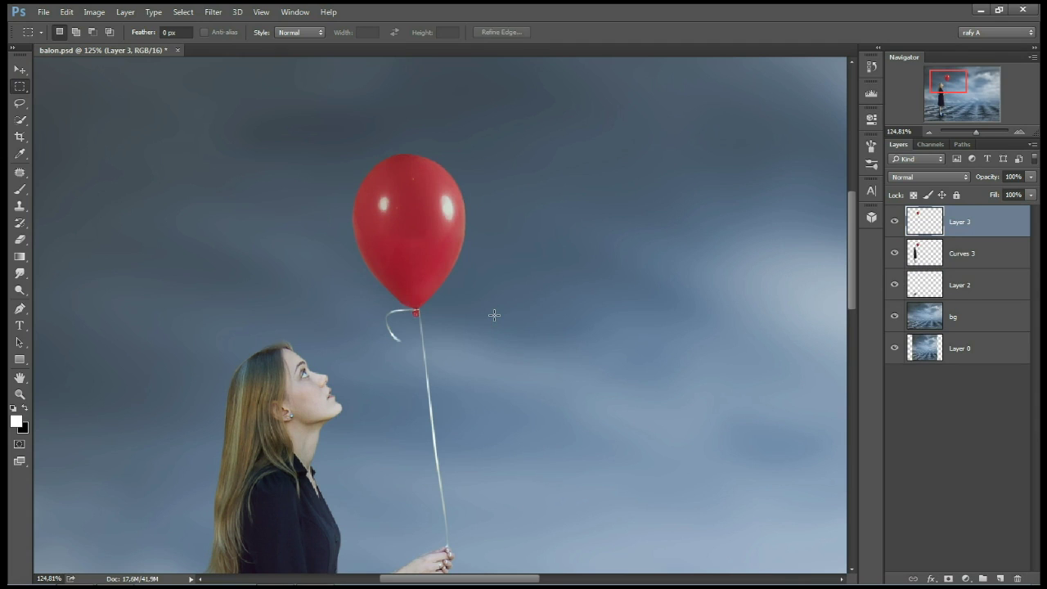
{"action": "left_click", "coordinate": [212, 11]}
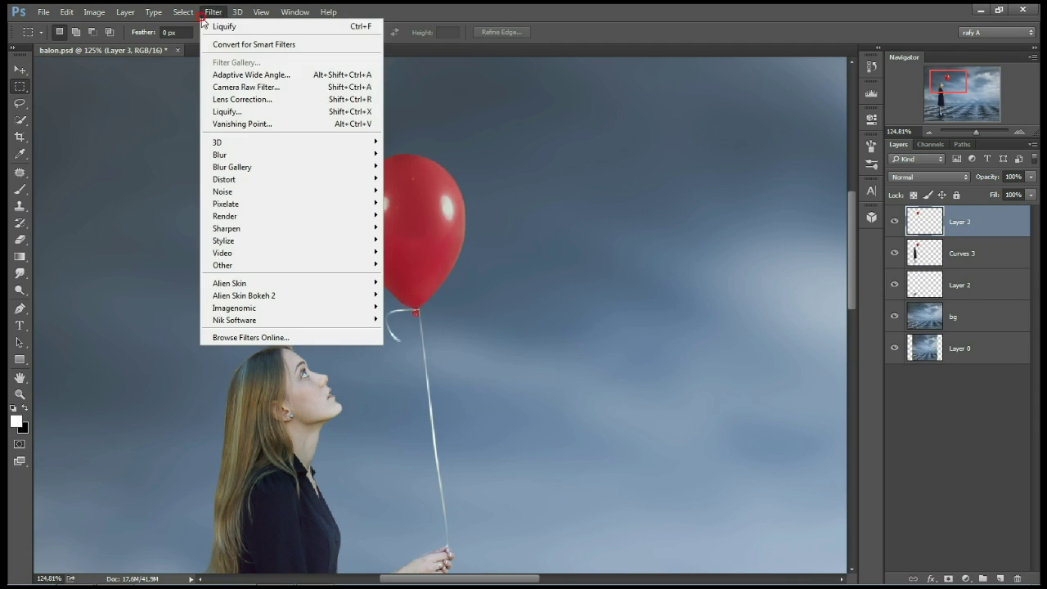
In Liquify at brush pressure 100, start pushing the balloon's side outward to the right.
{"action": "left_click", "coordinate": [239, 117]}
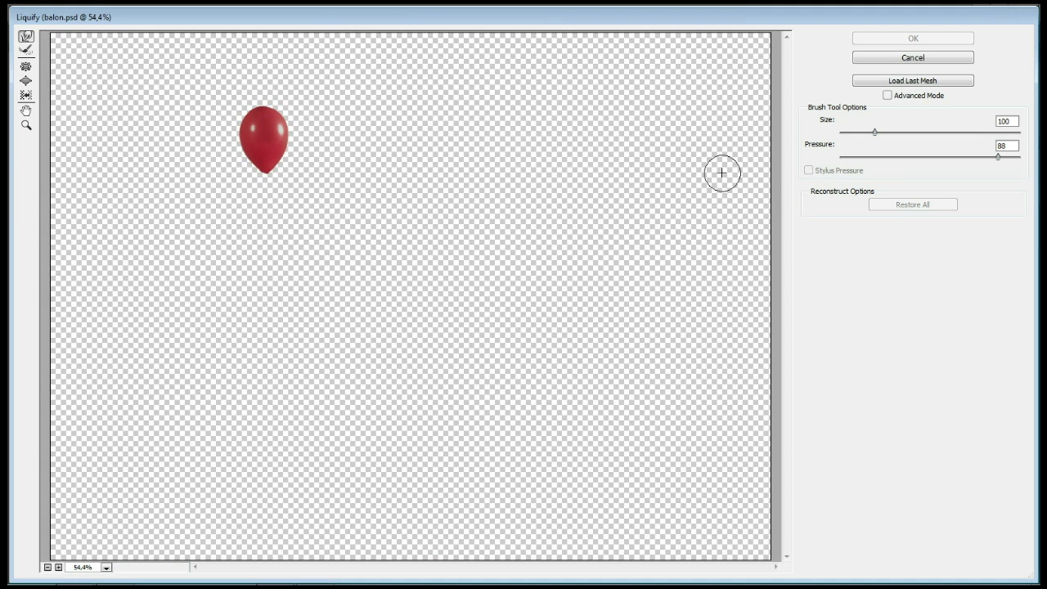
{"action": "left_click_drag", "start_coordinate": [999, 156], "coordinate": [1019, 156]}
{"action": "left_click_drag", "start_coordinate": [282, 111], "coordinate": [320, 108]}
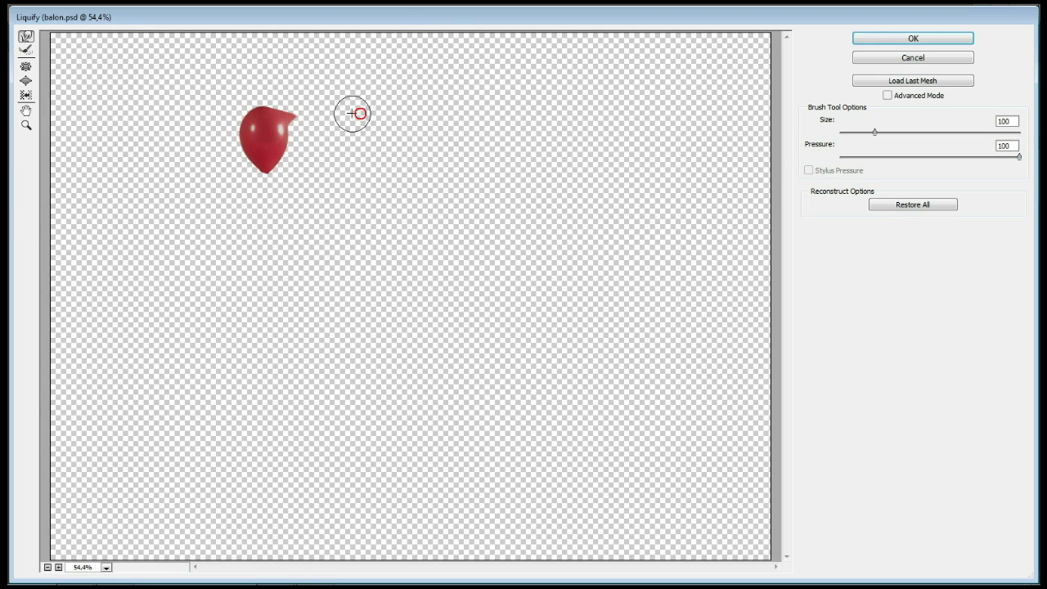
{"action": "left_click_drag", "start_coordinate": [292, 131], "coordinate": [374, 122]}
{"action": "key", "text": "ctrl+z"}
{"action": "mouse_move", "coordinate": [301, 118]}
{"action": "left_mouse_down"}
{"action": "mouse_move", "coordinate": [353, 110]}
{"action": "mouse_move", "coordinate": [295, 156]}
{"action": "left_mouse_up"}
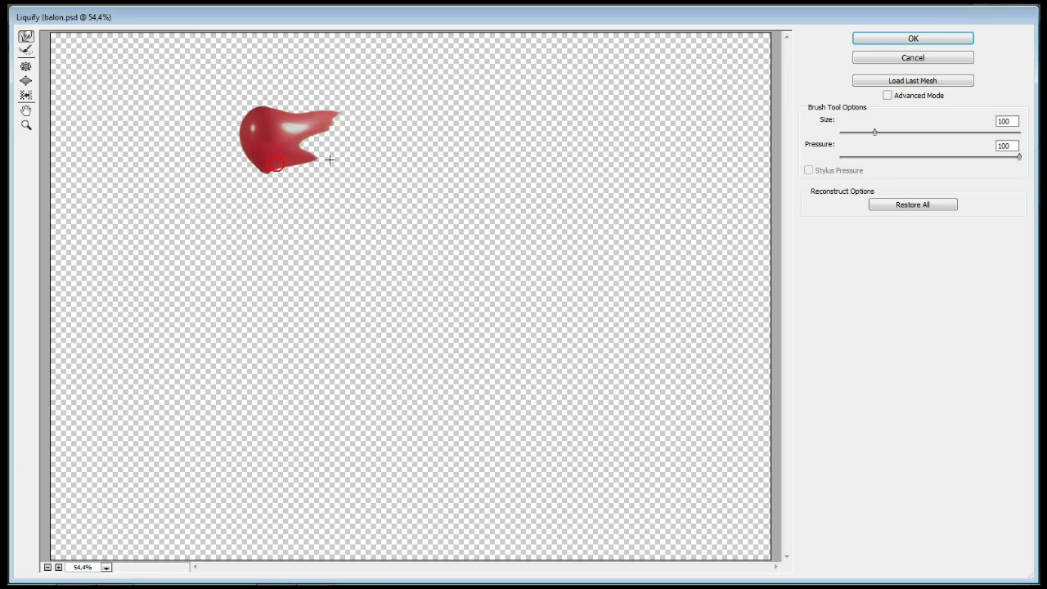
{"action": "left_click_drag", "start_coordinate": [297, 153], "coordinate": [400, 148]}
{"action": "key", "text": "ctrl+z"}
Warp the balloon into a long rightward tail split by a second lower prong.
{"action": "left_click_drag", "start_coordinate": [288, 114], "coordinate": [392, 109]}
{"action": "left_click_drag", "start_coordinate": [316, 105], "coordinate": [451, 119]}
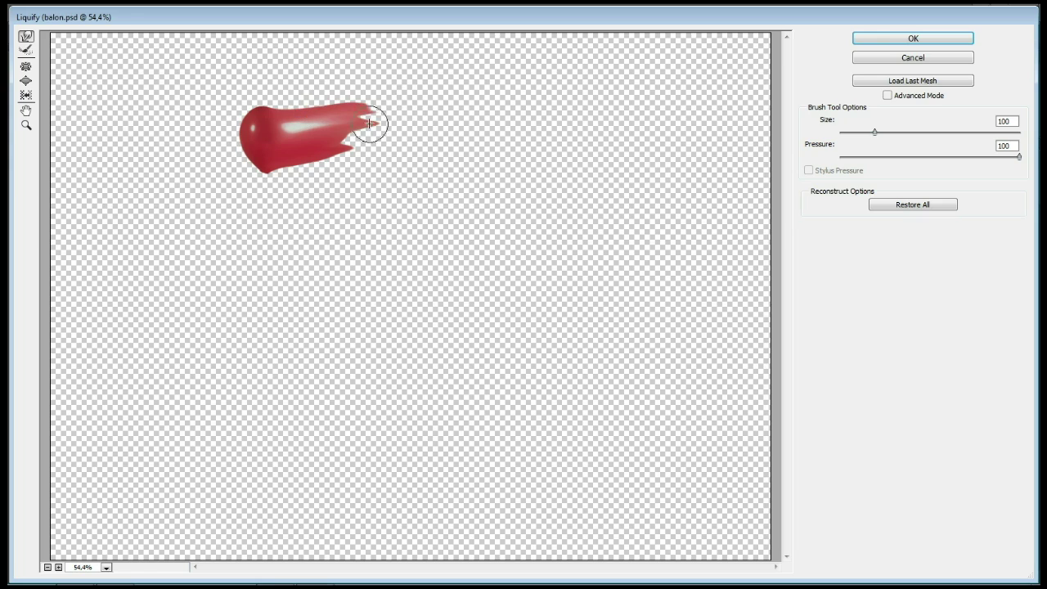
{"action": "left_click_drag", "start_coordinate": [341, 139], "coordinate": [416, 144]}
{"action": "left_click_drag", "start_coordinate": [323, 144], "coordinate": [459, 169]}
{"action": "mouse_move", "coordinate": [355, 141]}
{"action": "left_mouse_down"}
{"action": "mouse_move", "coordinate": [446, 167]}
{"action": "mouse_move", "coordinate": [486, 135]}
{"action": "left_mouse_up"}
{"action": "left_click_drag", "start_coordinate": [372, 110], "coordinate": [503, 110]}
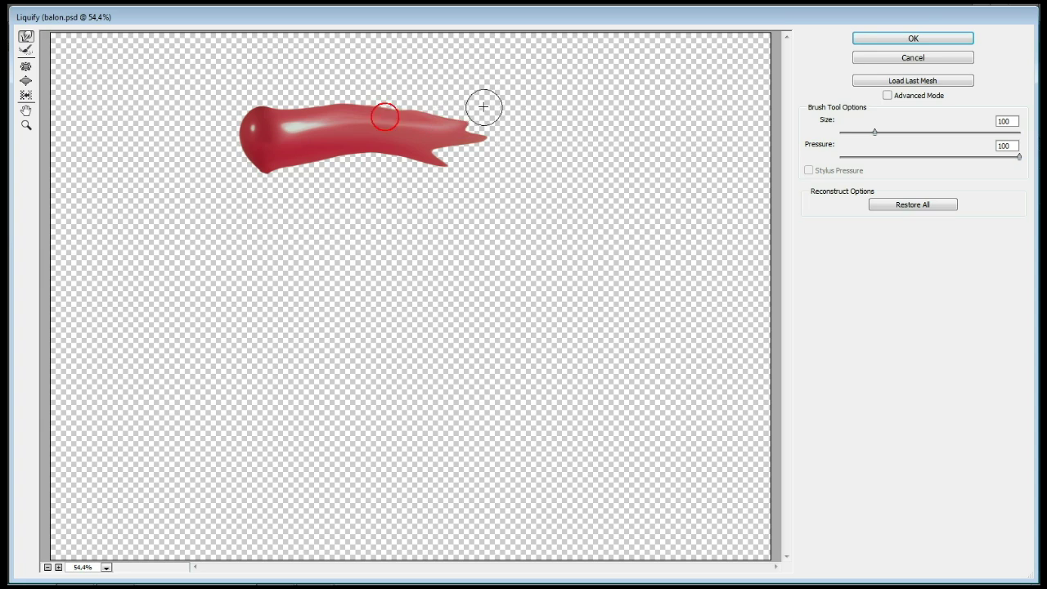
{"action": "mouse_move", "coordinate": [355, 98]}
{"action": "left_mouse_down"}
{"action": "mouse_move", "coordinate": [475, 110]}
{"action": "mouse_move", "coordinate": [423, 101]}
{"action": "mouse_move", "coordinate": [543, 103]}
{"action": "left_mouse_up"}
{"action": "left_click_drag", "start_coordinate": [458, 139], "coordinate": [593, 142]}
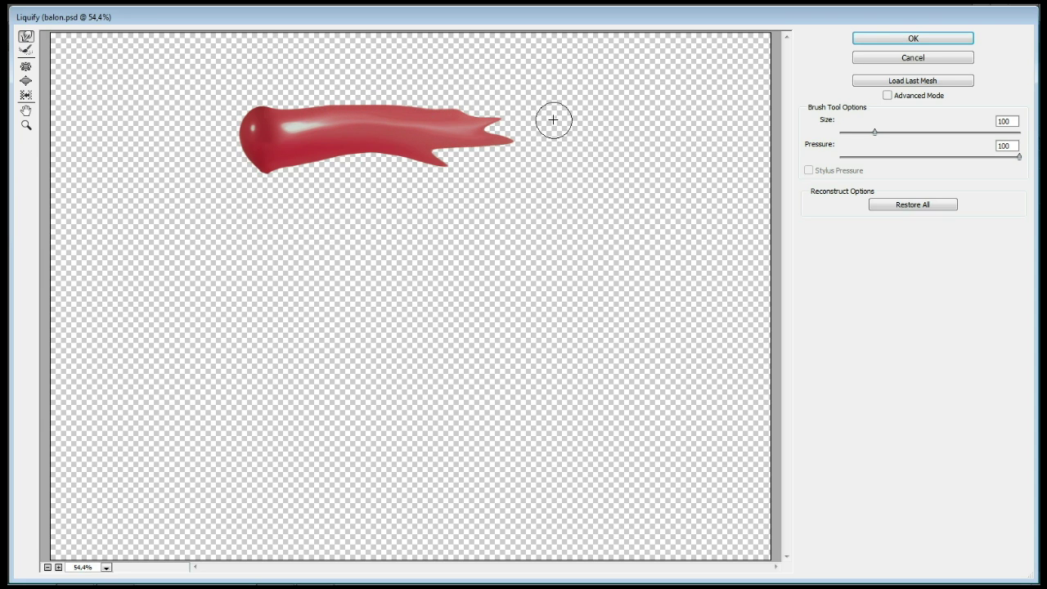
{"action": "left_click_drag", "start_coordinate": [428, 156], "coordinate": [535, 145]}
{"action": "left_click_drag", "start_coordinate": [441, 148], "coordinate": [641, 158]}
Stretch the forked tail into long thin points, nudge the lower edge, and apply Liquify.
{"action": "left_click_drag", "start_coordinate": [452, 153], "coordinate": [611, 150]}
{"action": "left_click_drag", "start_coordinate": [517, 118], "coordinate": [635, 117]}
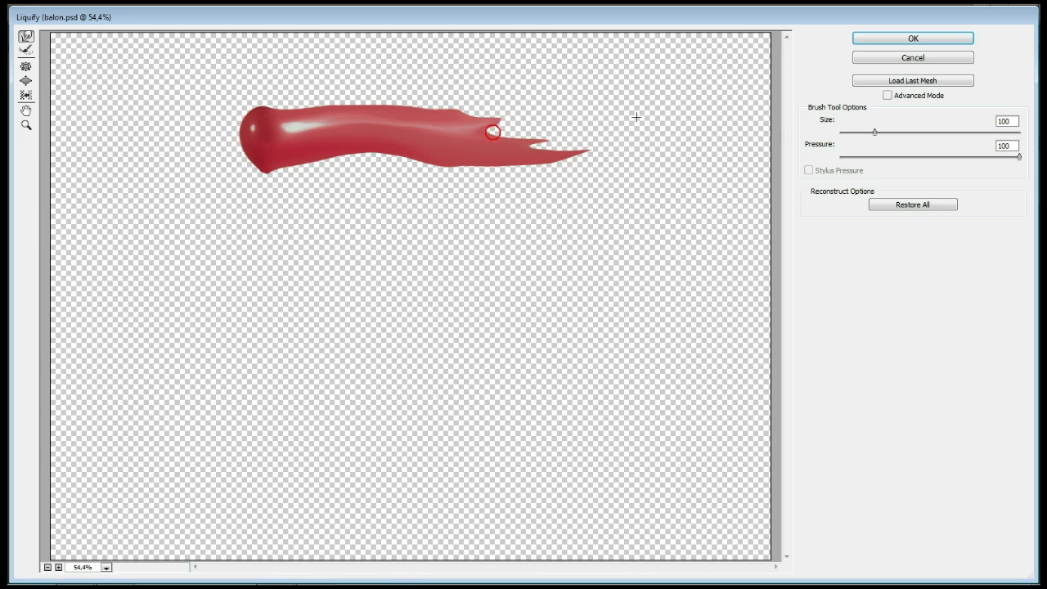
{"action": "mouse_move", "coordinate": [464, 119]}
{"action": "left_mouse_down"}
{"action": "mouse_move", "coordinate": [646, 114]}
{"action": "mouse_move", "coordinate": [619, 105]}
{"action": "left_mouse_up"}
{"action": "mouse_move", "coordinate": [513, 131]}
{"action": "left_mouse_down"}
{"action": "mouse_move", "coordinate": [641, 114]}
{"action": "mouse_move", "coordinate": [586, 153]}
{"action": "mouse_move", "coordinate": [635, 121]}
{"action": "mouse_move", "coordinate": [678, 117]}
{"action": "left_mouse_up"}
{"action": "left_click_drag", "start_coordinate": [587, 131], "coordinate": [676, 106]}
{"action": "left_click_drag", "start_coordinate": [587, 131], "coordinate": [707, 106]}
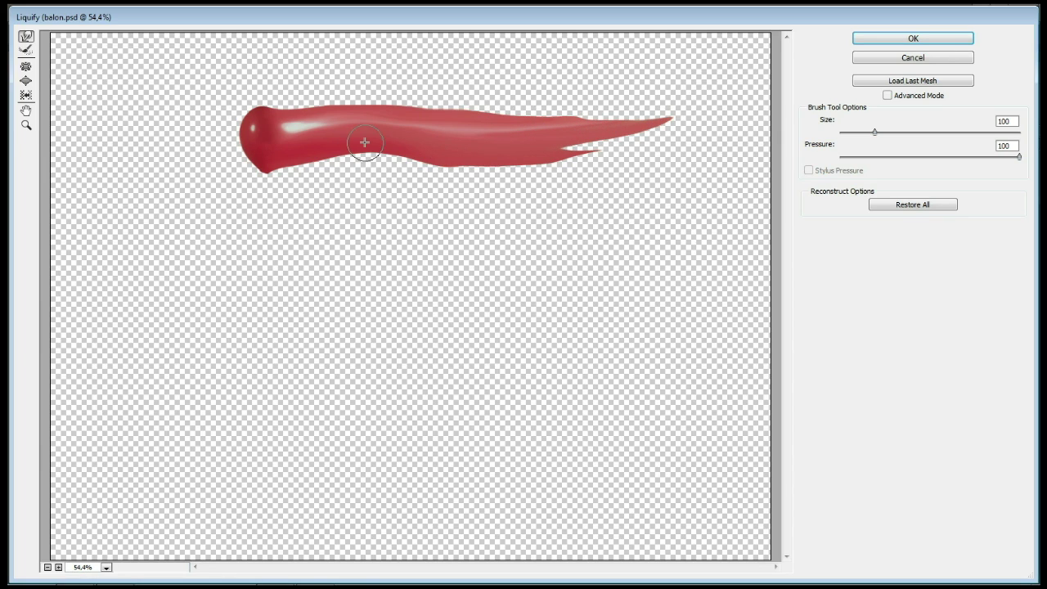
{"action": "mouse_move", "coordinate": [339, 156]}
{"action": "left_mouse_down"}
{"action": "mouse_move", "coordinate": [449, 143]}
{"action": "mouse_move", "coordinate": [369, 159]}
{"action": "left_mouse_up"}
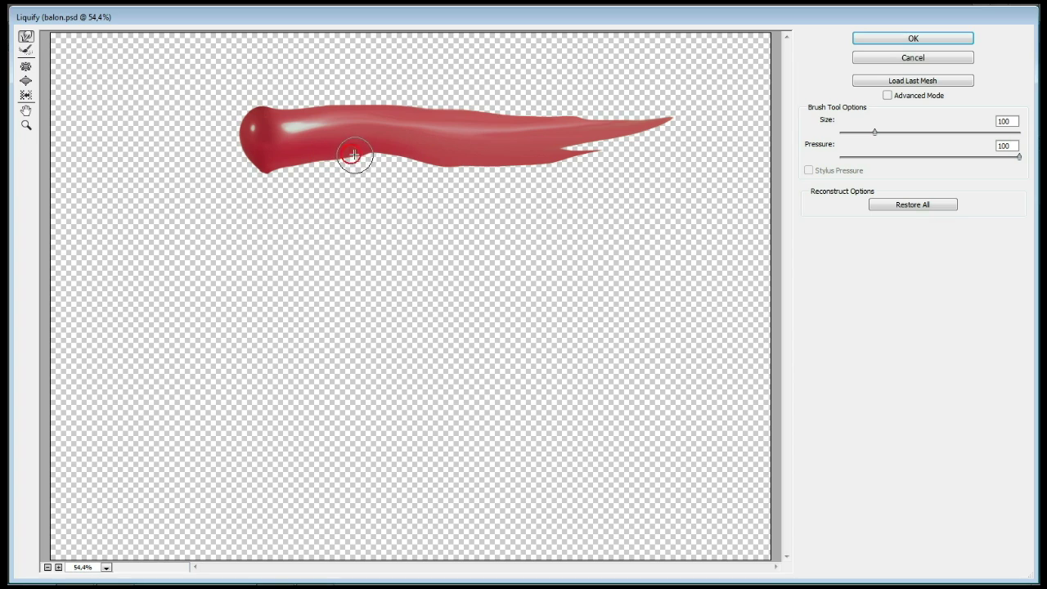
{"action": "left_click_drag", "start_coordinate": [354, 157], "coordinate": [409, 158]}
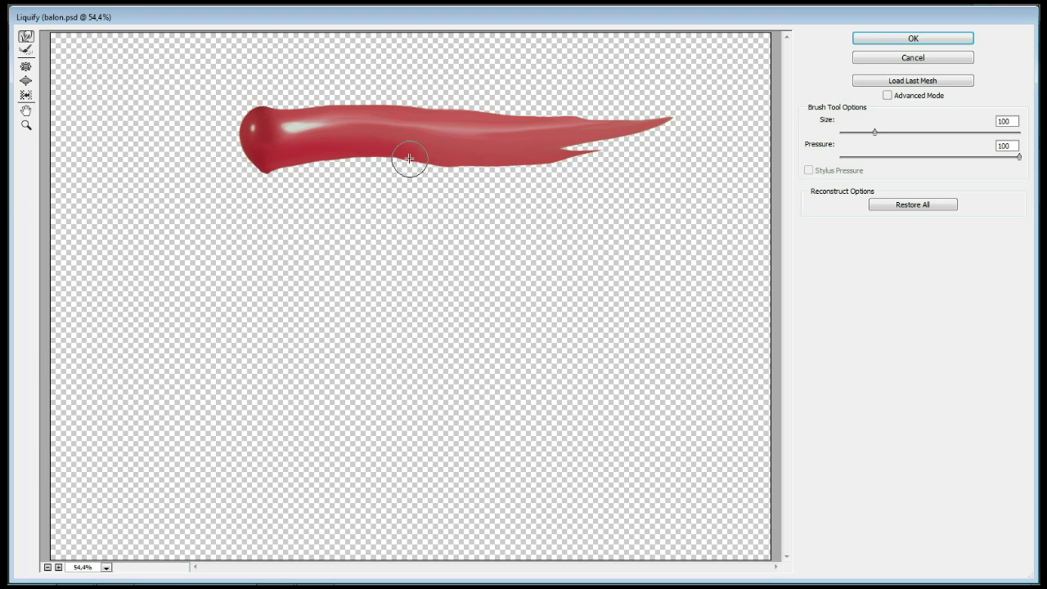
{"action": "left_click", "coordinate": [906, 40]}
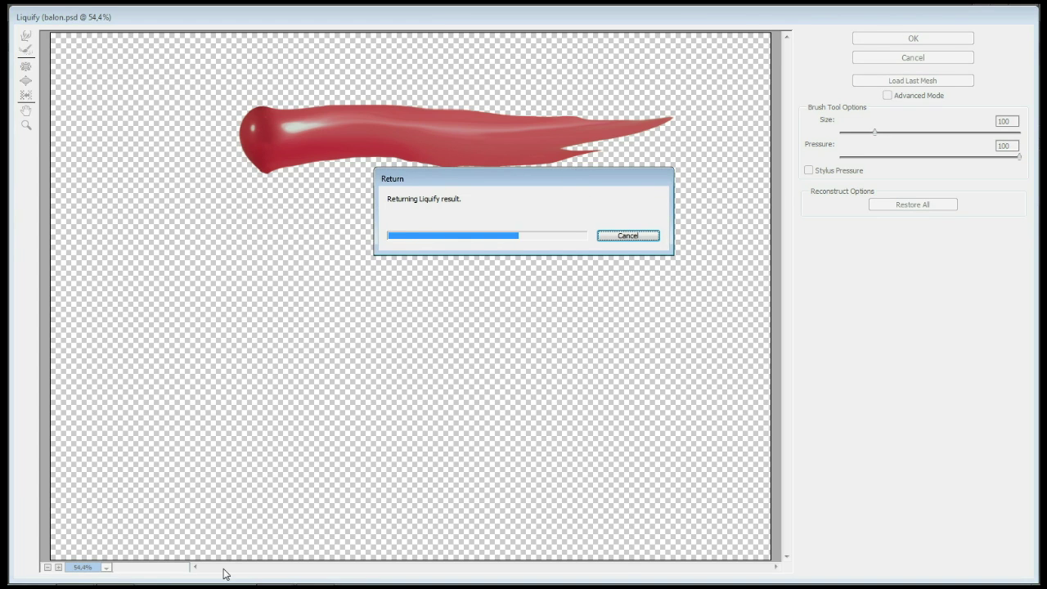
Zoom and pan around the composite to inspect the stretched balloon streak.
{"action": "key", "text": "ctrl+0"}
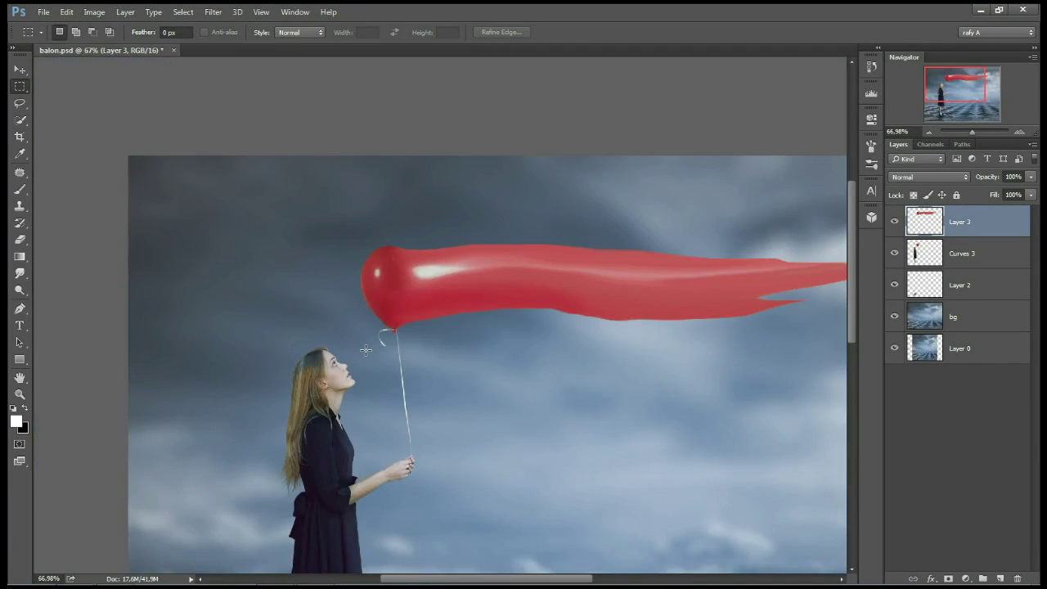
{"action": "scroll", "coordinate": [393, 194], "scroll_direction": "up", "scroll_amount": 3}
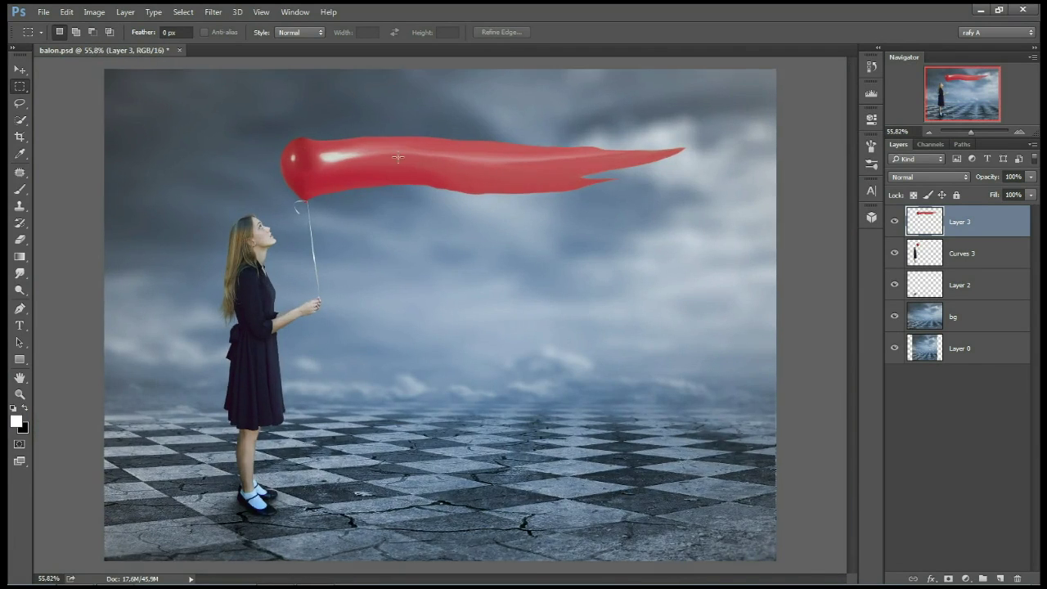
{"action": "scroll", "coordinate": [415, 127], "scroll_direction": "up", "scroll_amount": 3}
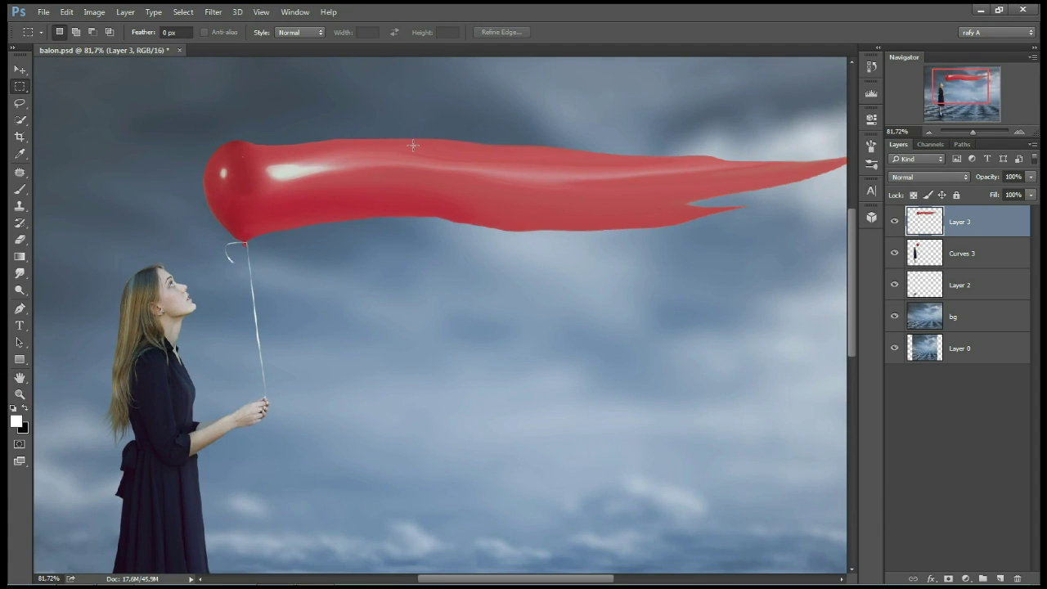
{"action": "scroll", "coordinate": [413, 146], "scroll_direction": "up", "scroll_amount": 2}
{"action": "scroll", "coordinate": [412, 147], "scroll_direction": "up", "scroll_amount": 2}
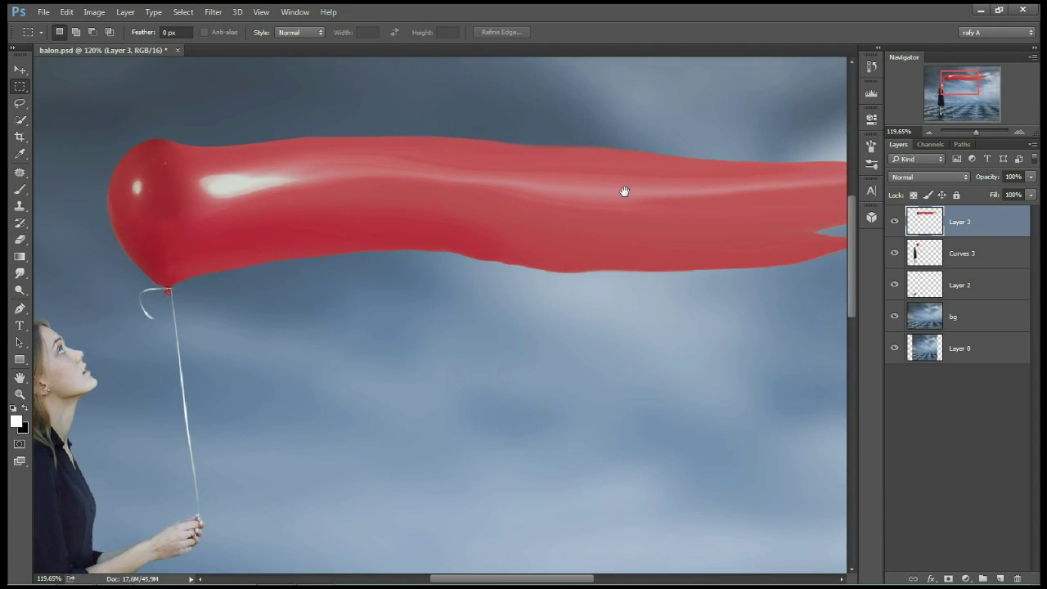
{"action": "left_click_drag", "start_coordinate": [624, 191], "coordinate": [486, 208]}
{"action": "scroll", "coordinate": [486, 208], "scroll_direction": "down", "scroll_amount": 4}
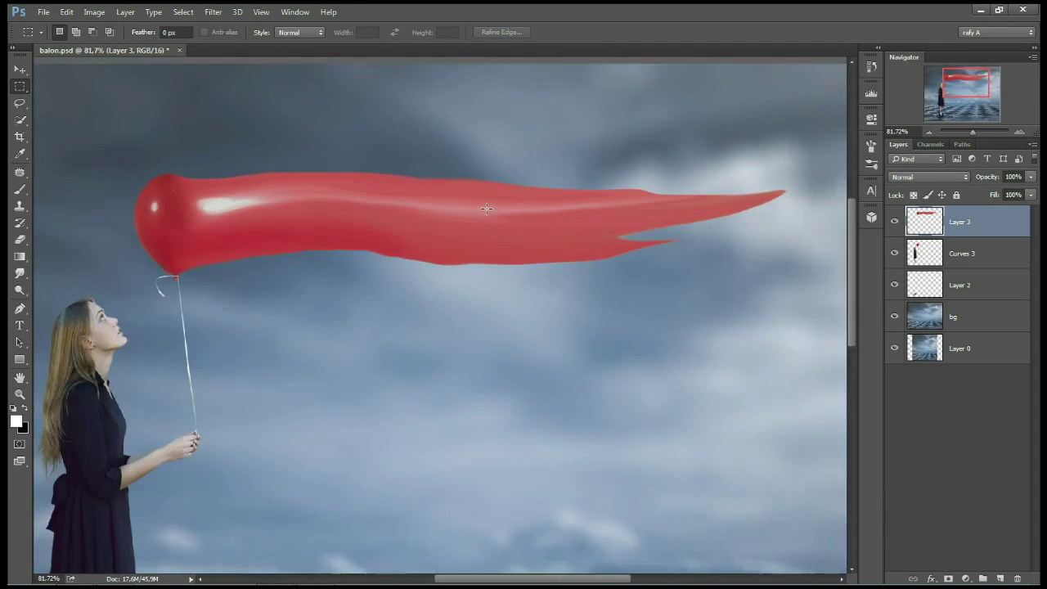
{"action": "scroll", "coordinate": [483, 205], "scroll_direction": "down", "scroll_amount": 3}
{"action": "scroll", "coordinate": [473, 192], "scroll_direction": "down", "scroll_amount": 3}
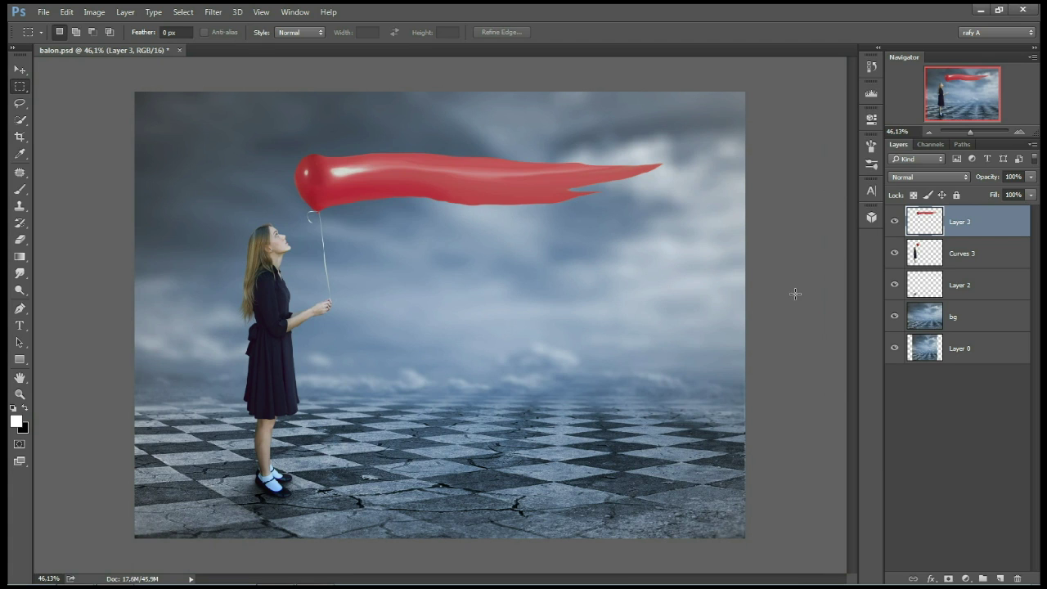
{"action": "scroll", "coordinate": [391, 193], "scroll_direction": "up", "scroll_amount": 2}
{"action": "scroll", "coordinate": [385, 164], "scroll_direction": "up", "scroll_amount": 2}
{"action": "scroll", "coordinate": [403, 149], "scroll_direction": "up", "scroll_amount": 2}
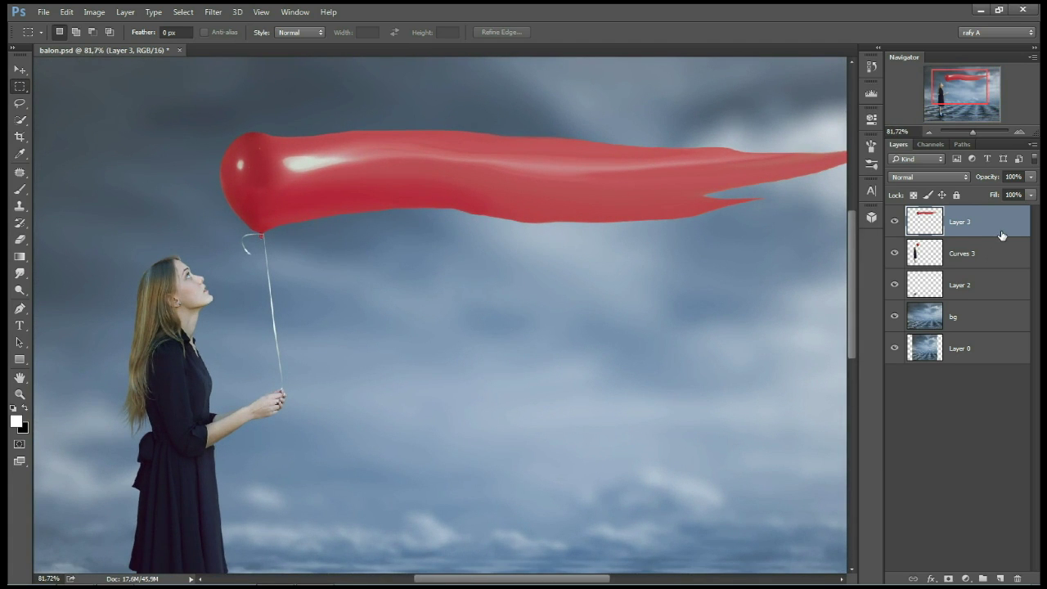
Add an inverted black mask to Layer 3 so the streak is hidden.
{"action": "left_click", "coordinate": [949, 578]}
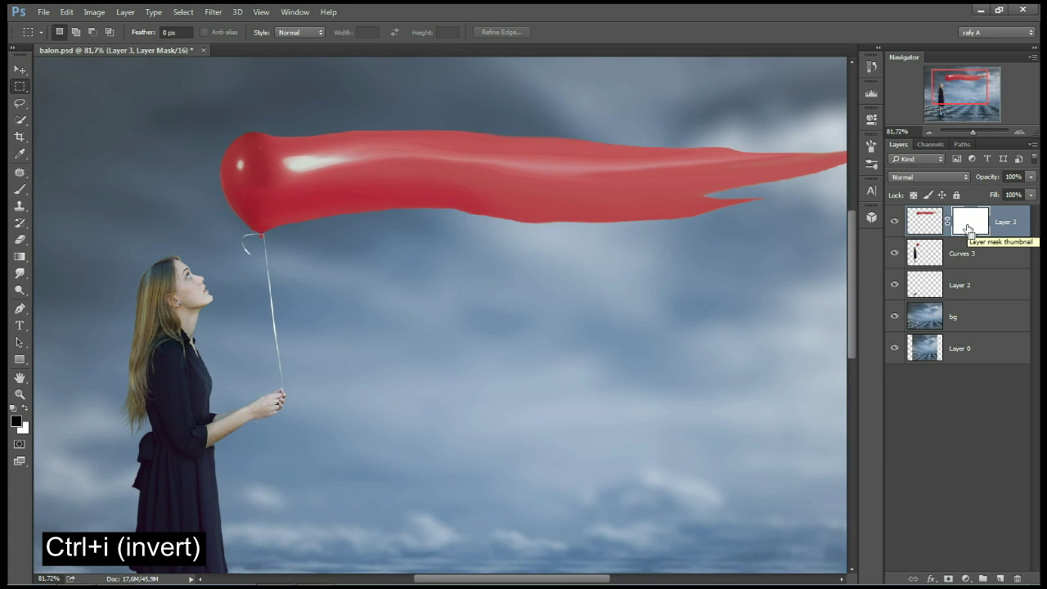
{"action": "key", "text": "ctrl+i"}
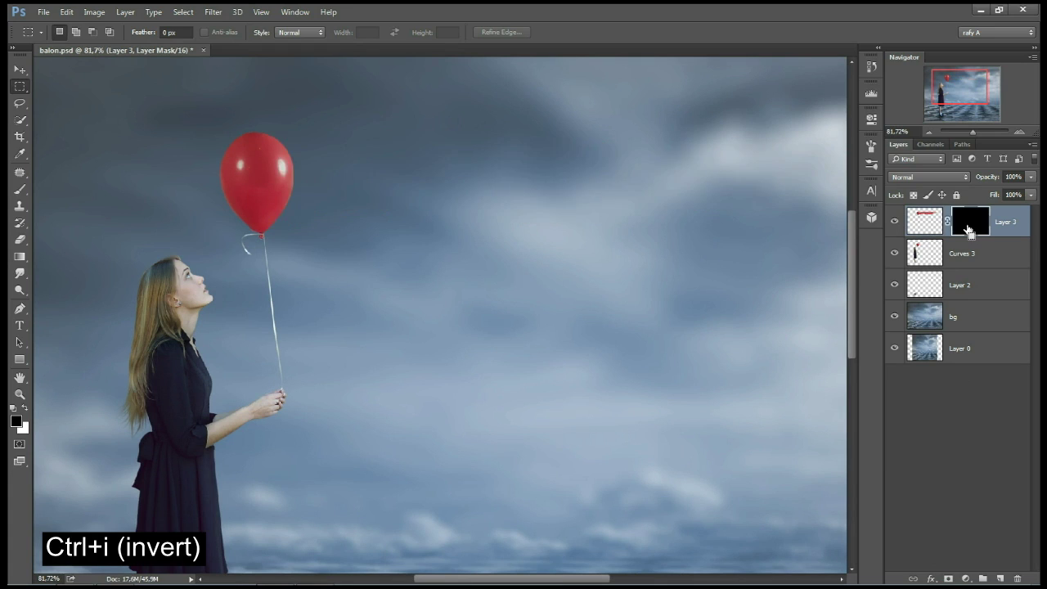
{"action": "left_click", "coordinate": [990, 253]}
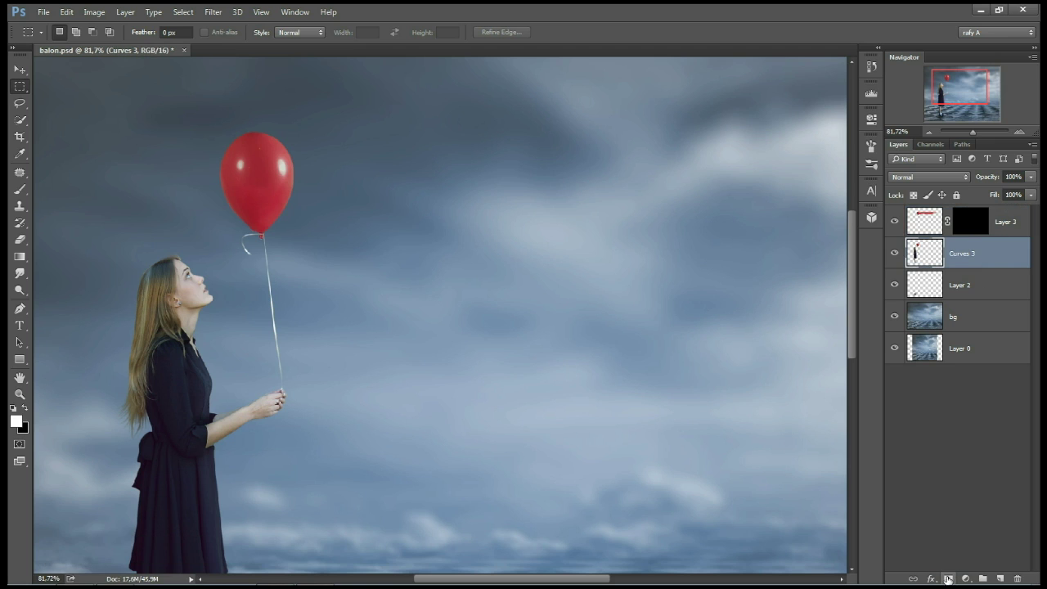
Give the Curves 3 layer a white layer mask.
{"action": "left_click", "coordinate": [947, 578]}
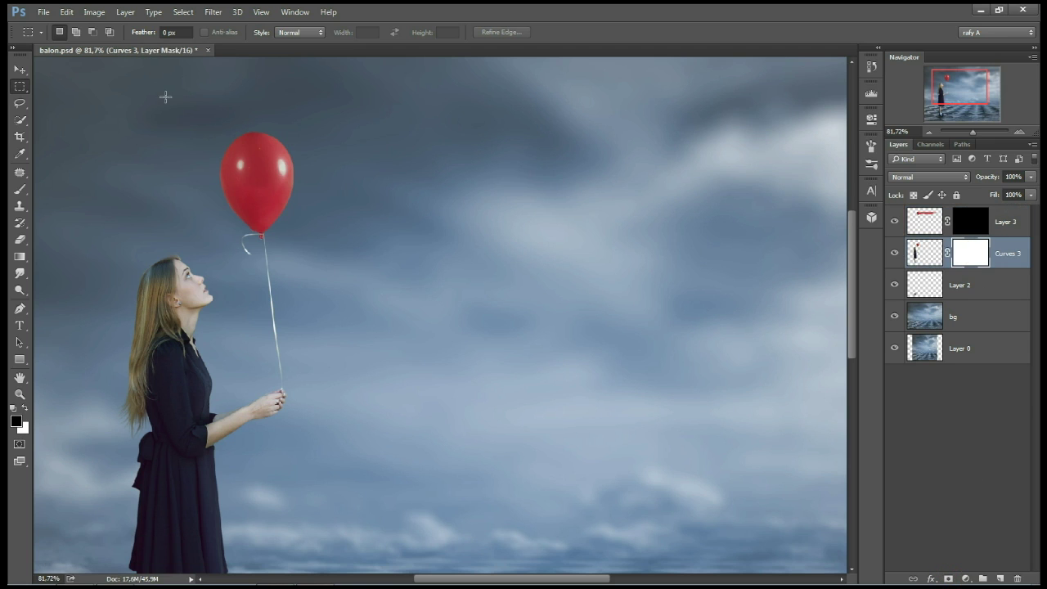
{"action": "left_click", "coordinate": [43, 11]}
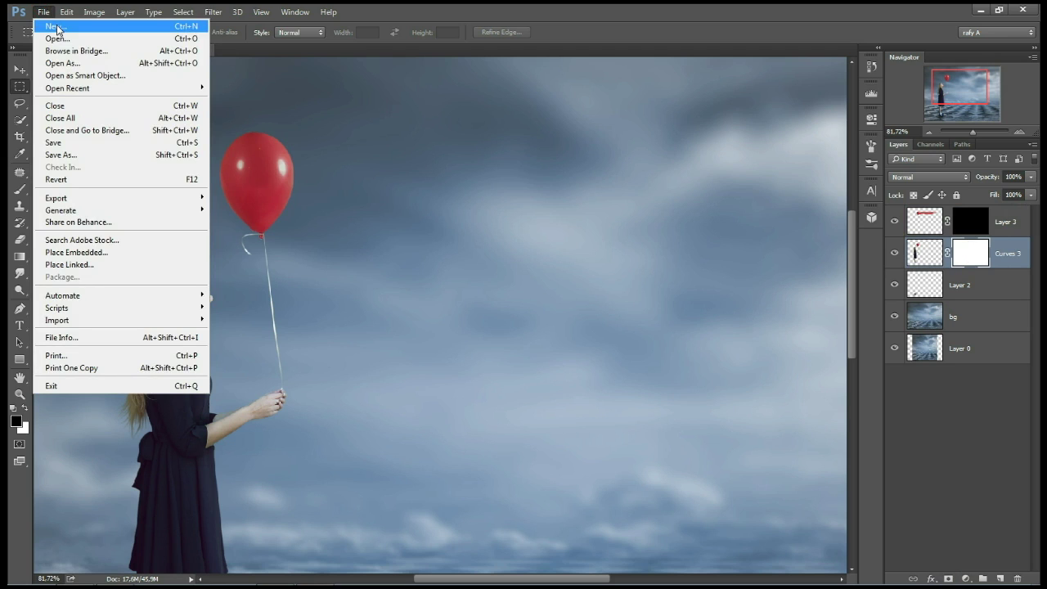
{"action": "left_click", "coordinate": [56, 29]}
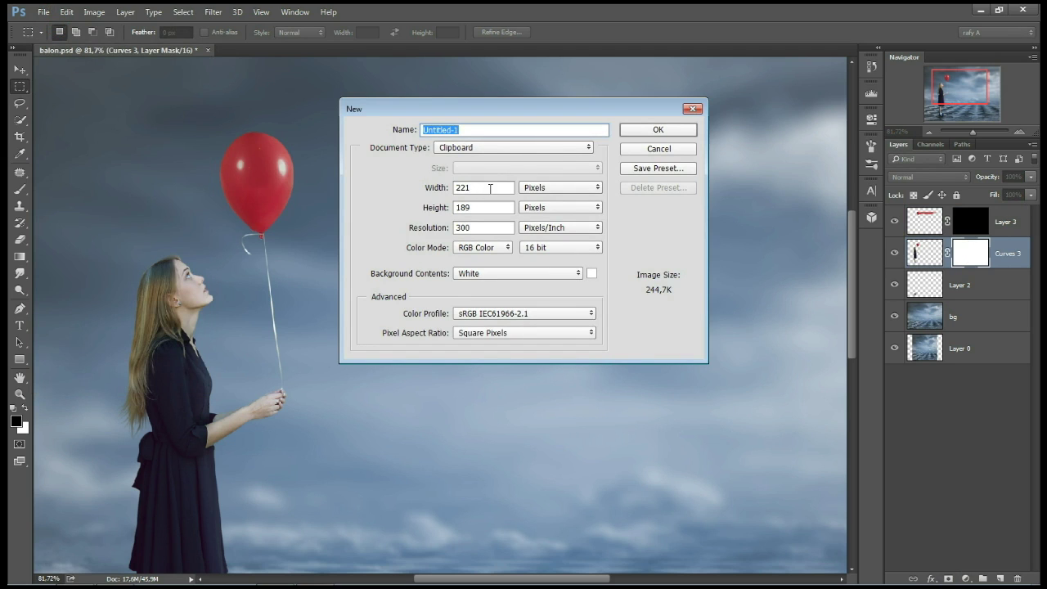
Create a new blank document 400 × 400 pixels in size.
{"action": "left_click_drag", "start_coordinate": [490, 189], "coordinate": [447, 189]}
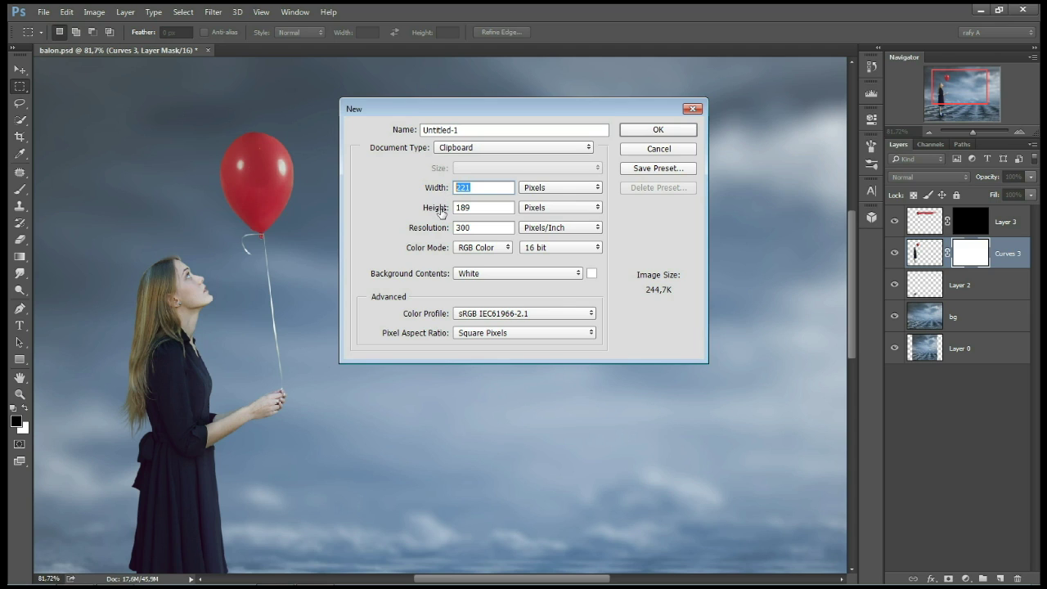
{"action": "type", "text": "400"}
{"action": "left_click_drag", "start_coordinate": [474, 211], "coordinate": [435, 212]}
{"action": "type", "text": "400"}
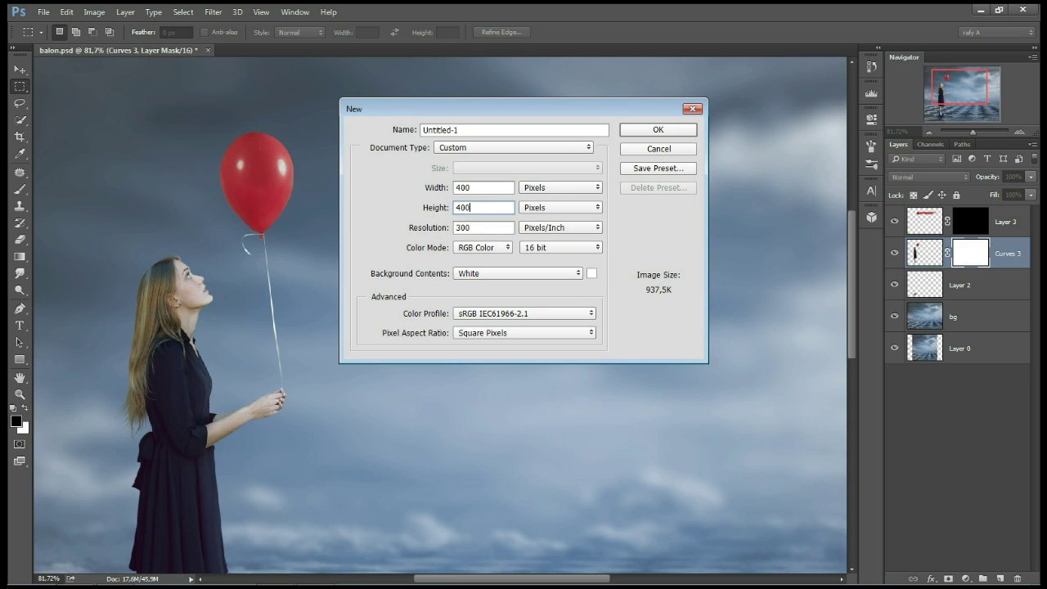
{"action": "left_click", "coordinate": [533, 193]}
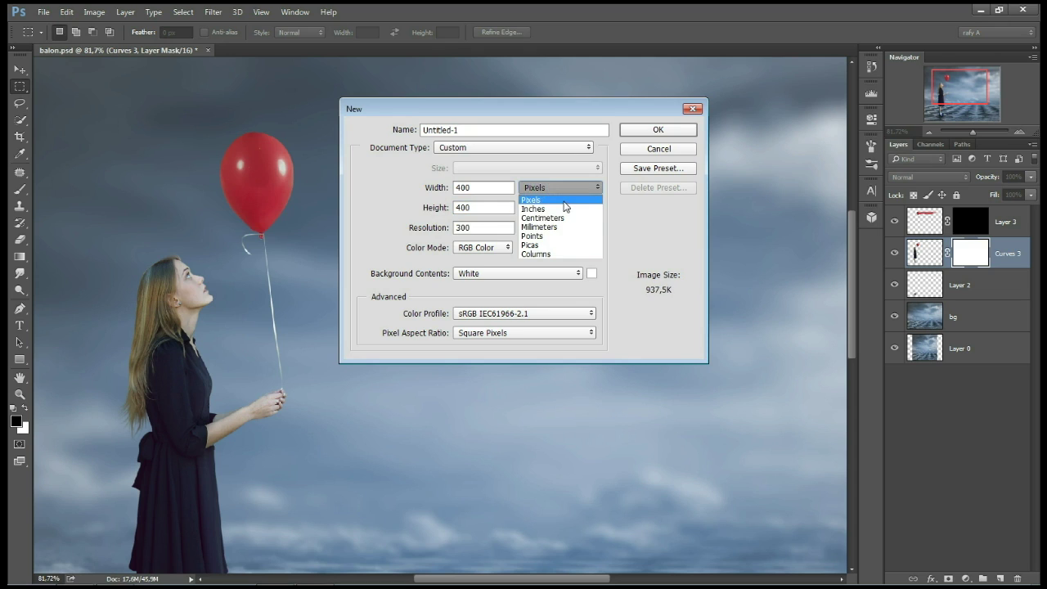
{"action": "left_click", "coordinate": [562, 196]}
{"action": "left_click", "coordinate": [655, 135]}
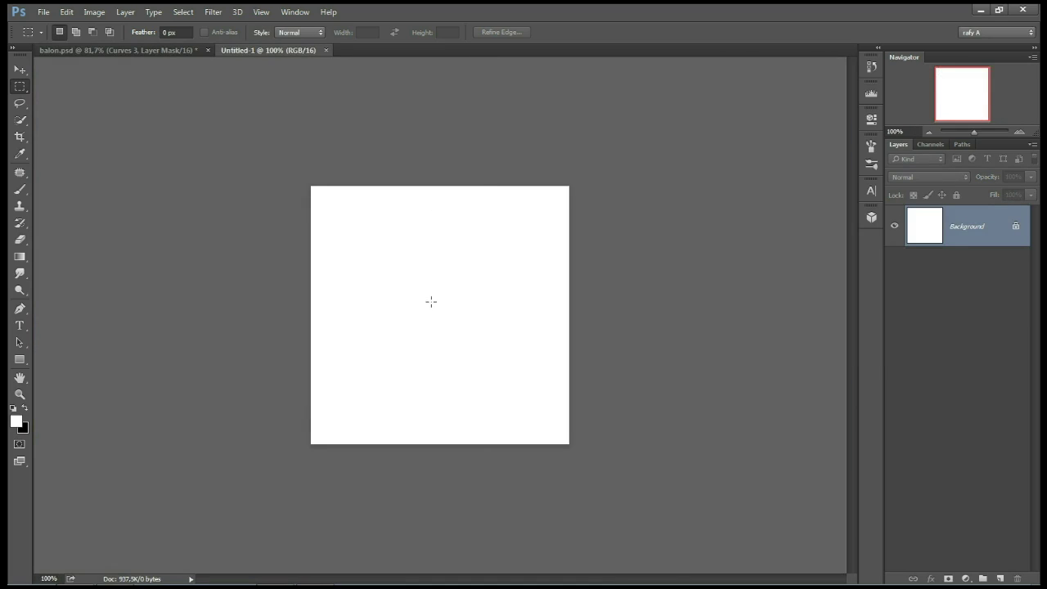
Set up a black Brush tool using textured preset 14 enlarged to 235 px.
{"action": "scroll", "coordinate": [431, 302], "scroll_direction": "up", "scroll_amount": 3}
{"action": "scroll", "coordinate": [432, 304], "scroll_direction": "up", "scroll_amount": 1}
{"action": "left_click", "coordinate": [19, 189]}
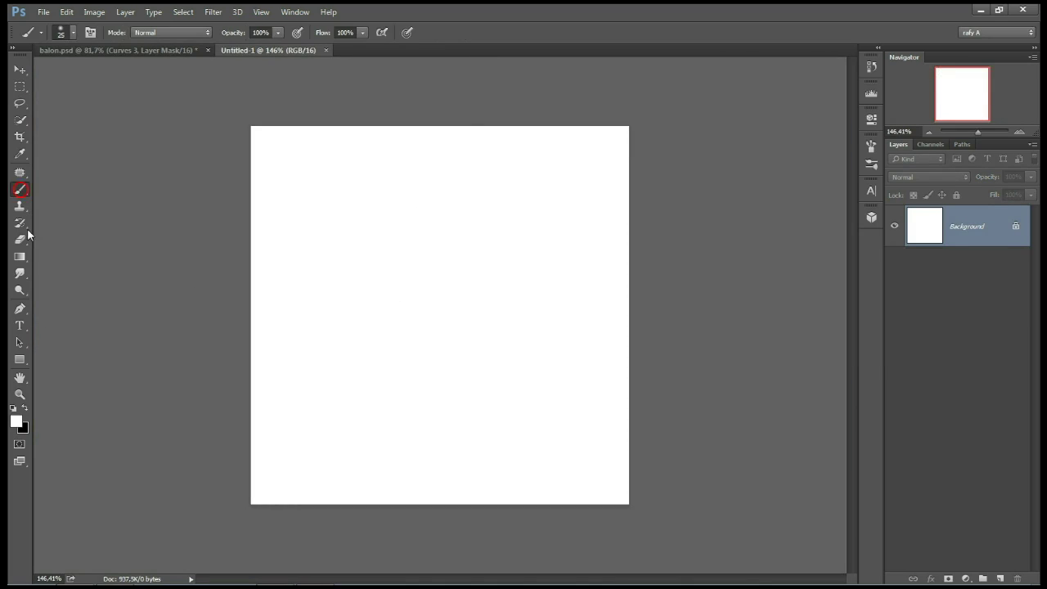
{"action": "left_click", "coordinate": [24, 408]}
{"action": "scroll", "coordinate": [456, 270], "scroll_direction": "up", "scroll_amount": 1}
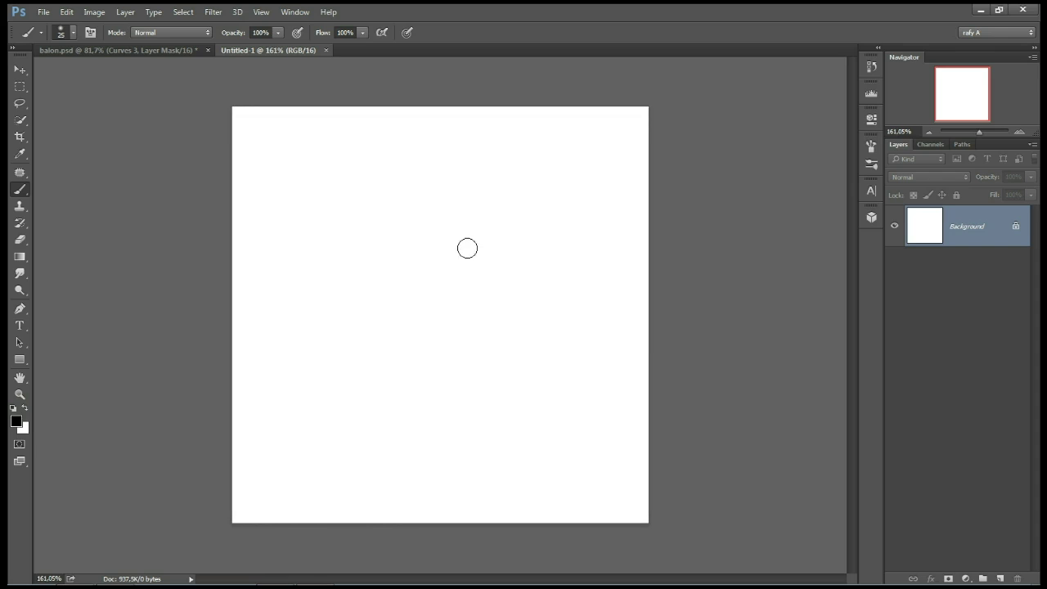
{"action": "right_click", "coordinate": [468, 243]}
{"action": "scroll", "coordinate": [544, 384], "scroll_direction": "down", "scroll_amount": 2}
{"action": "scroll", "coordinate": [553, 383], "scroll_direction": "down", "scroll_amount": 2}
{"action": "scroll", "coordinate": [565, 383], "scroll_direction": "down", "scroll_amount": 2}
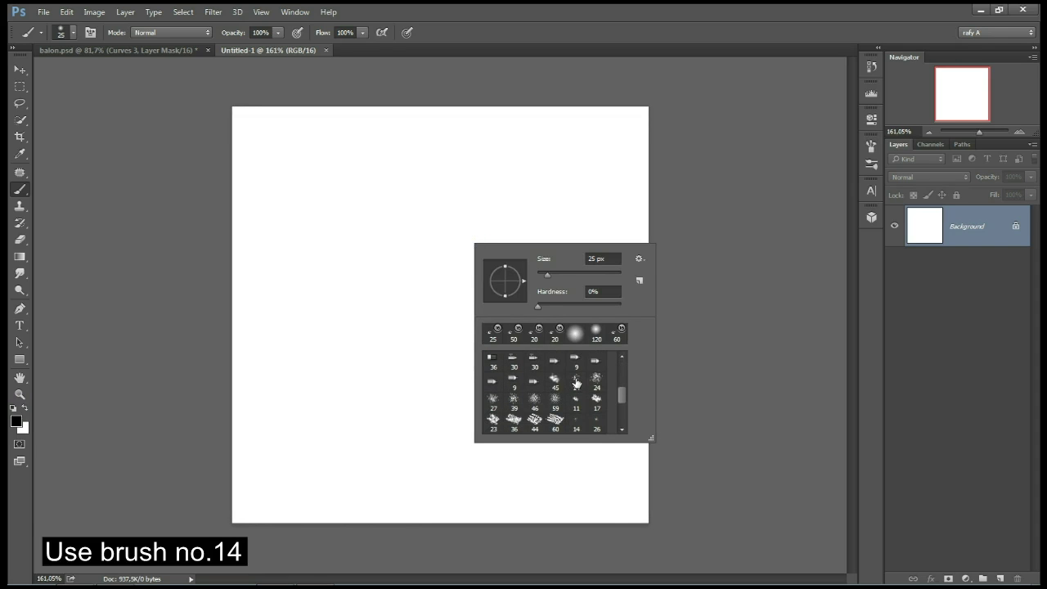
{"action": "left_click", "coordinate": [576, 382]}
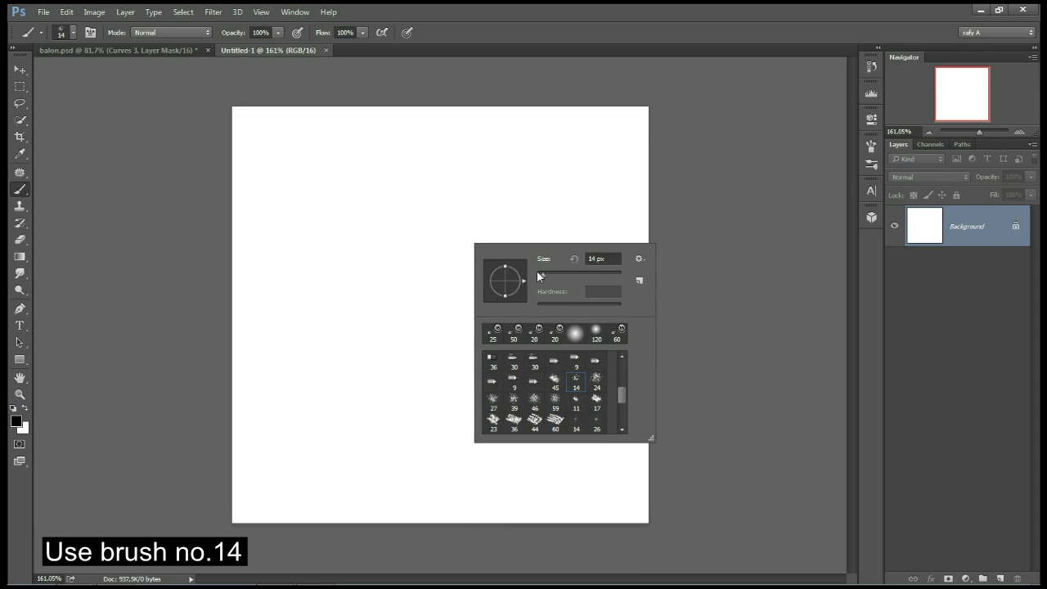
{"action": "left_click_drag", "start_coordinate": [544, 273], "coordinate": [602, 273]}
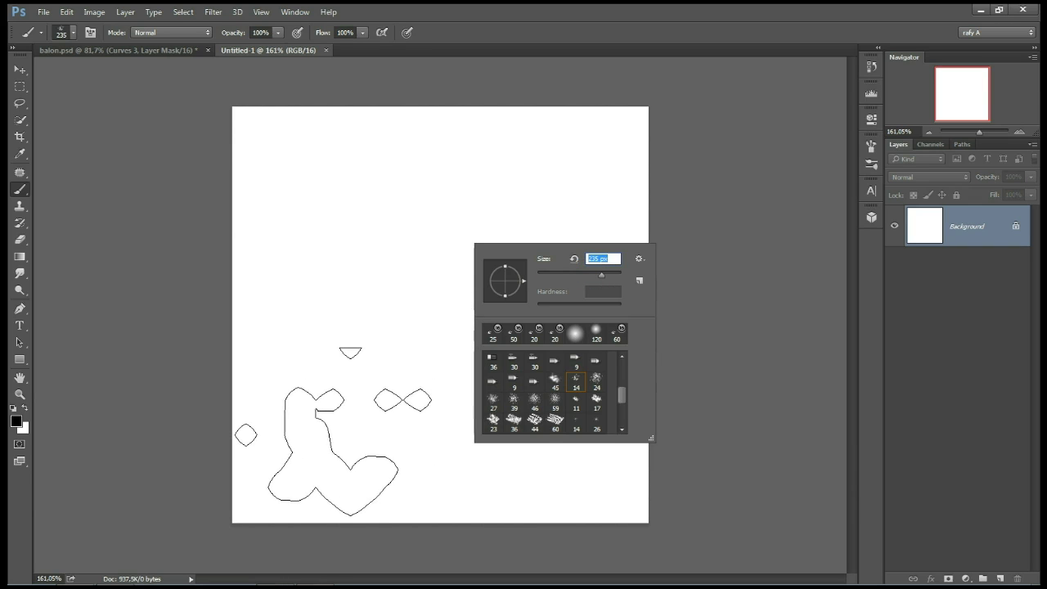
Stamp a dark mark twice at lower left and a 70 px mark near the top right.
{"action": "left_click", "coordinate": [333, 432]}
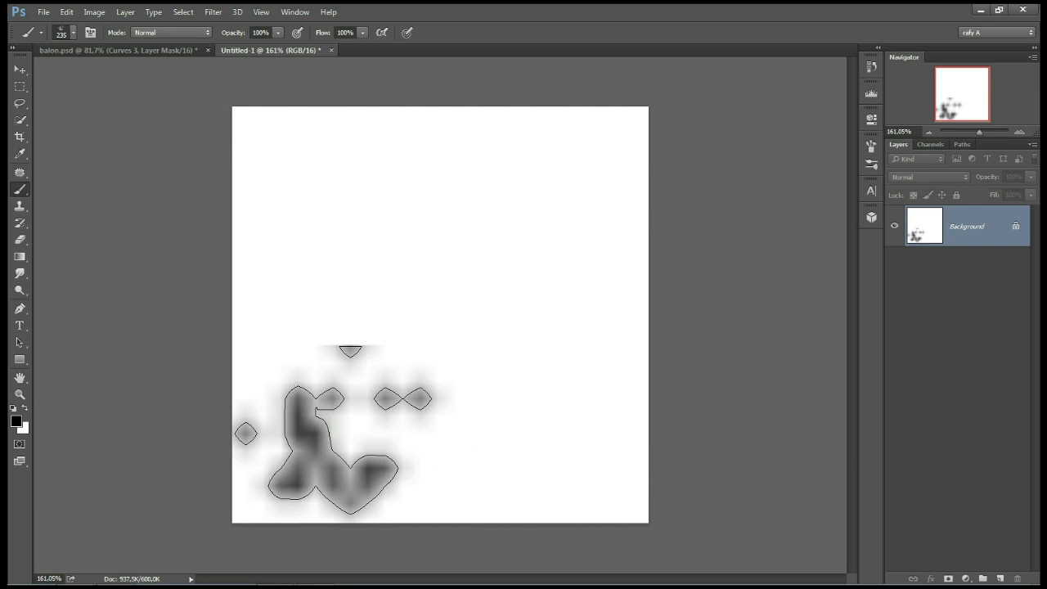
{"action": "left_click", "coordinate": [332, 433]}
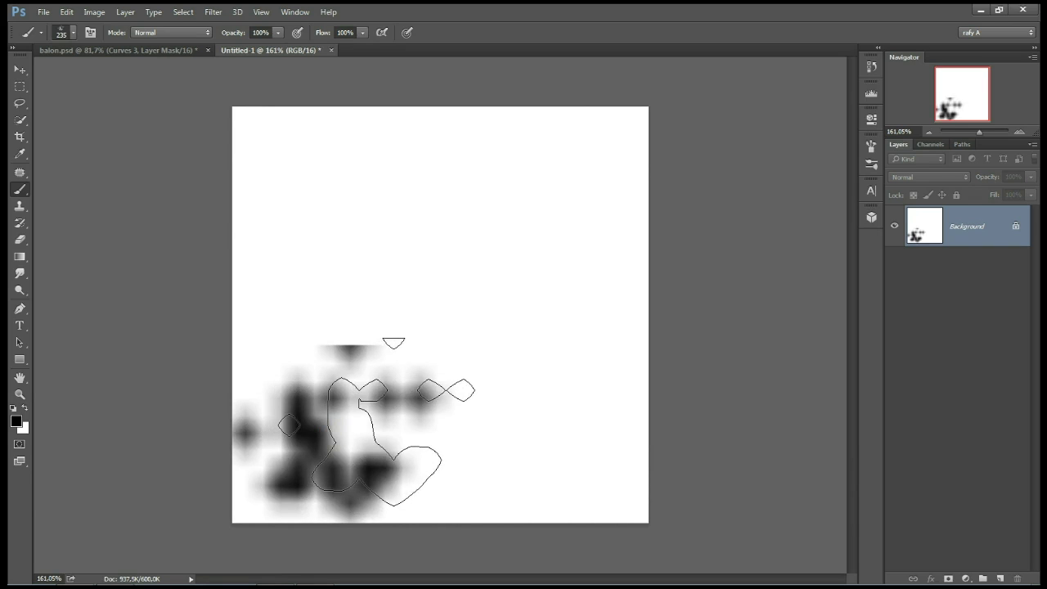
{"action": "key", "text": "bracketleft"}
{"action": "key", "text": "bracketleft"}
{"action": "key", "text": "bracketleft"}
{"action": "left_click", "coordinate": [592, 163]}
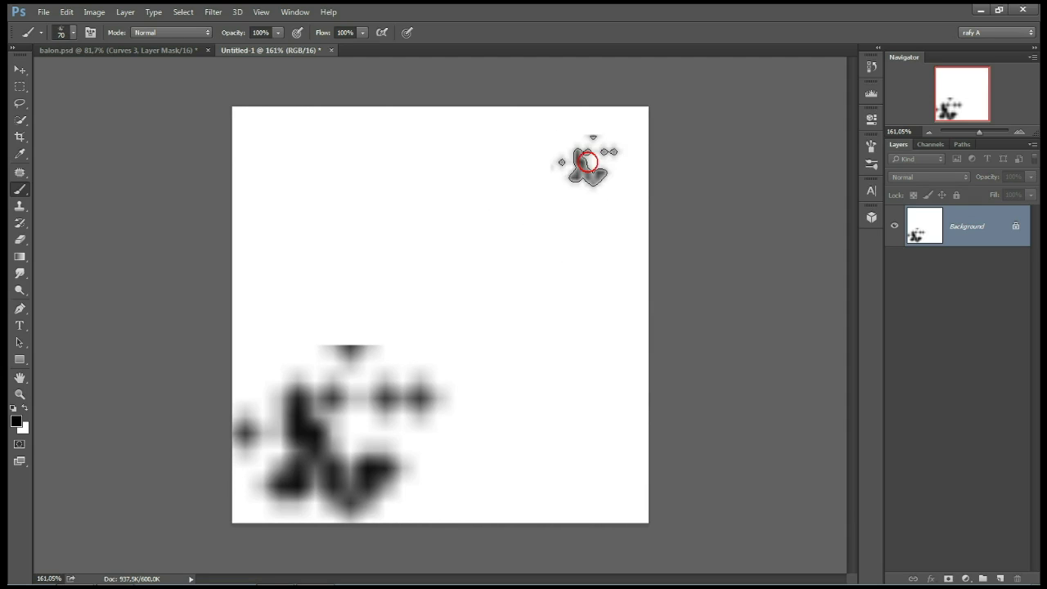
{"action": "scroll", "coordinate": [448, 279], "scroll_direction": "down", "scroll_amount": 1}
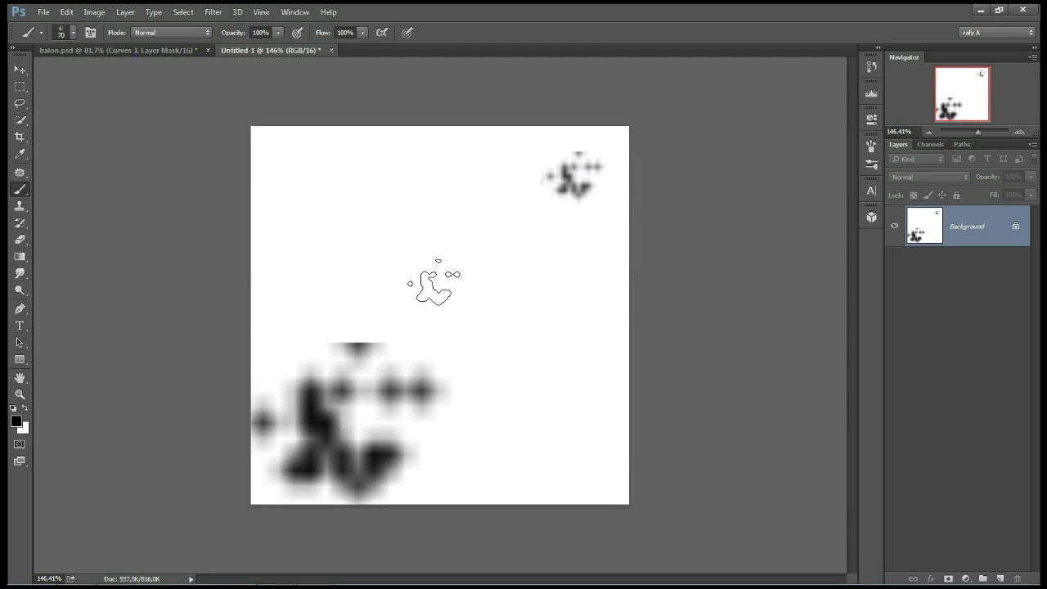
{"action": "left_click", "coordinate": [96, 12]}
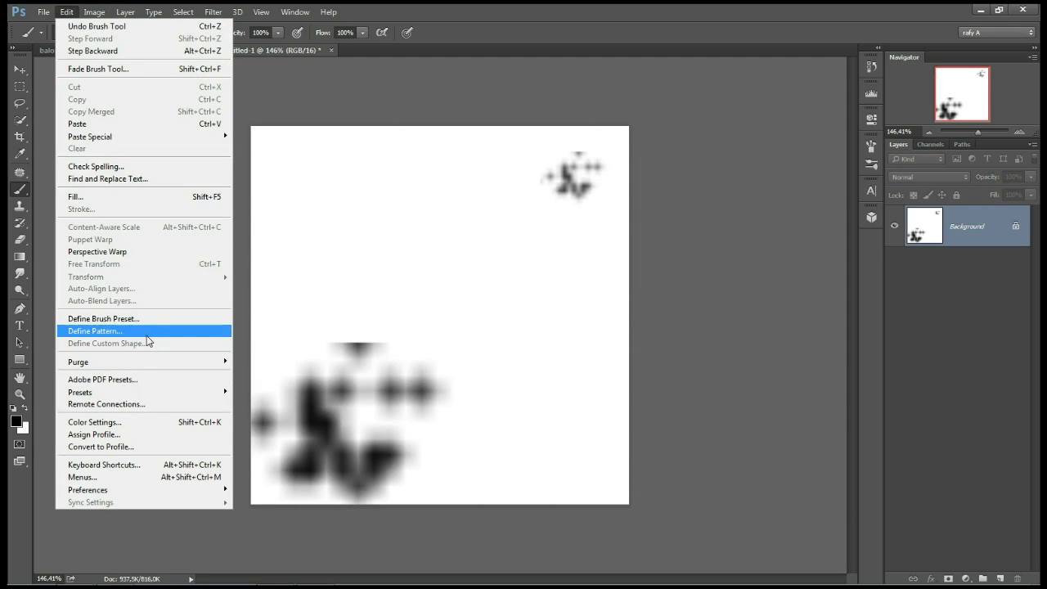
Define the canvas marks as a new brush preset named 1.
{"action": "left_click", "coordinate": [164, 320]}
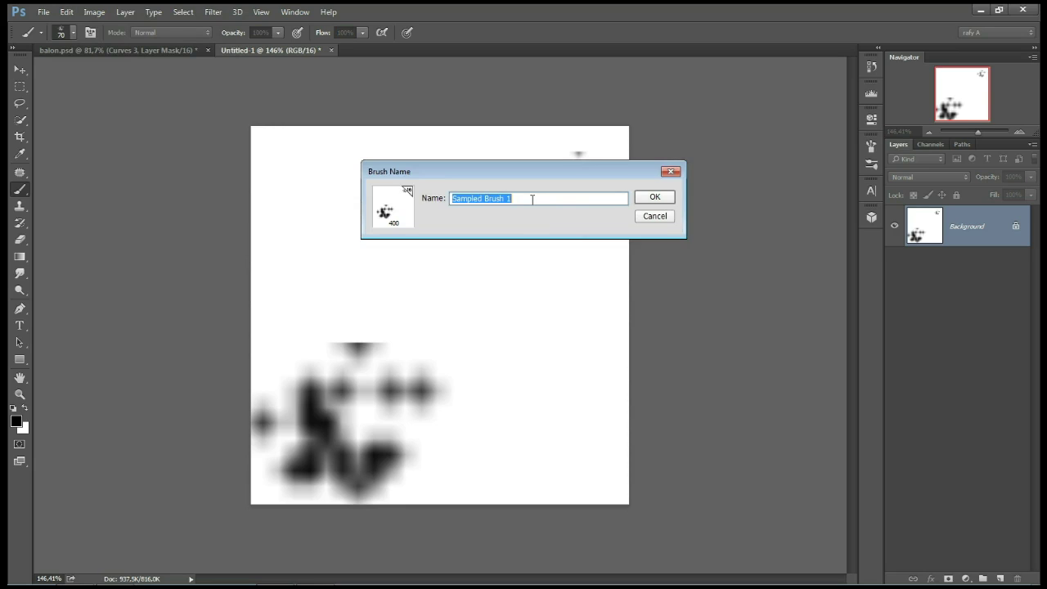
{"action": "type", "text": "1"}
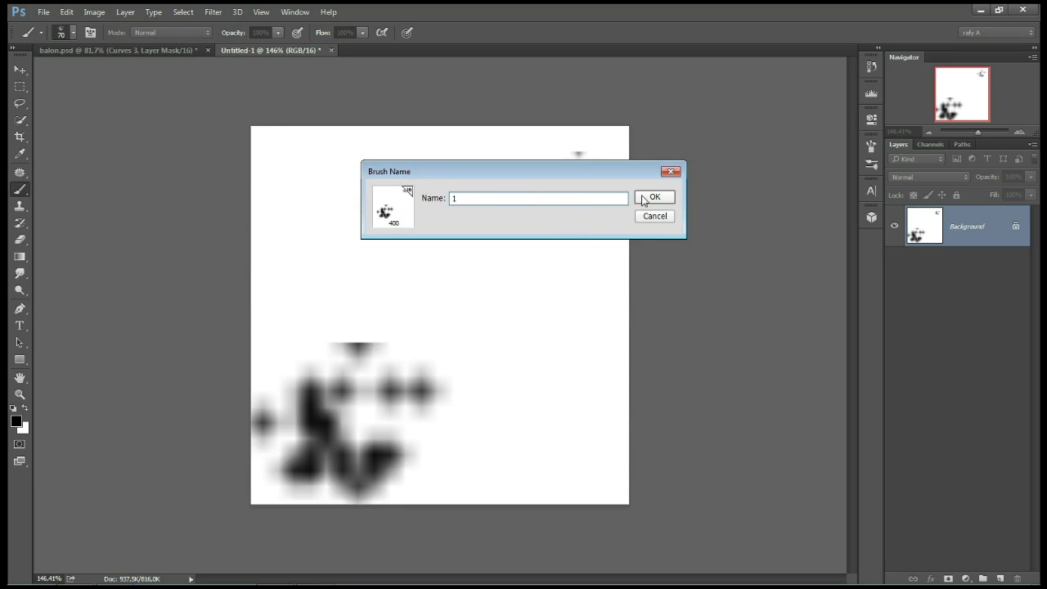
{"action": "left_click", "coordinate": [652, 200]}
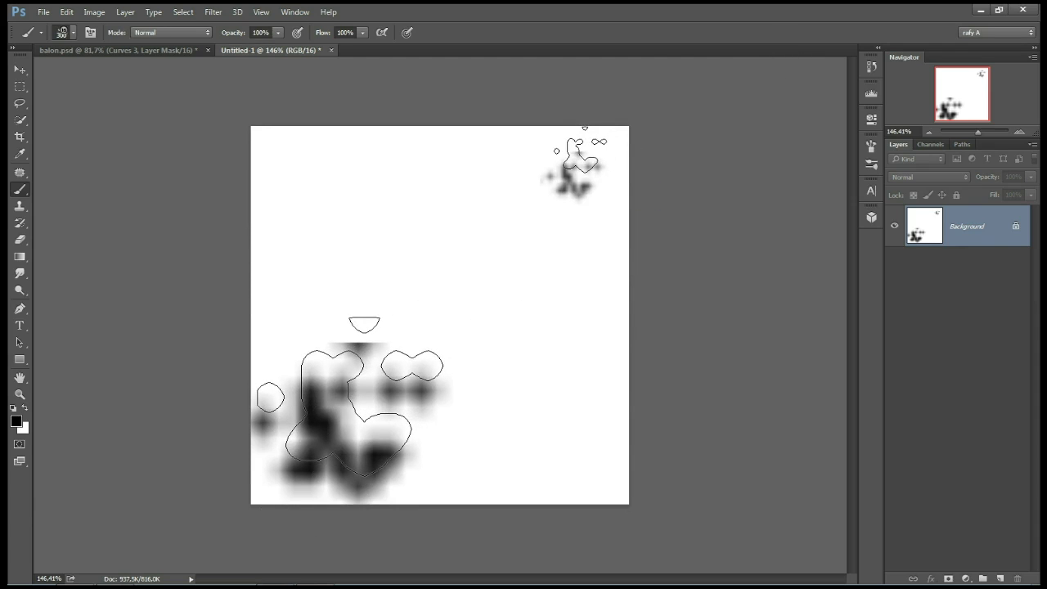
Test the new brush with several strokes across the canvas.
{"action": "key", "text": "bracketleft"}
{"action": "key", "text": "bracketleft"}
{"action": "key", "text": "bracketleft"}
{"action": "mouse_move", "coordinate": [452, 234]}
{"action": "left_mouse_down"}
{"action": "mouse_move", "coordinate": [491, 300]}
{"action": "mouse_move", "coordinate": [496, 360]}
{"action": "left_mouse_up"}
{"action": "mouse_move", "coordinate": [522, 395]}
{"action": "left_mouse_down"}
{"action": "mouse_move", "coordinate": [524, 294]}
{"action": "mouse_move", "coordinate": [426, 246]}
{"action": "mouse_move", "coordinate": [491, 311]}
{"action": "left_mouse_up"}
{"action": "left_click_drag", "start_coordinate": [442, 270], "coordinate": [393, 376]}
{"action": "mouse_move", "coordinate": [360, 331]}
{"action": "left_mouse_down"}
{"action": "mouse_move", "coordinate": [307, 223]}
{"action": "mouse_move", "coordinate": [397, 215]}
{"action": "left_mouse_up"}
Return to the balon.psd document with the Move tool active.
{"action": "left_click", "coordinate": [20, 70]}
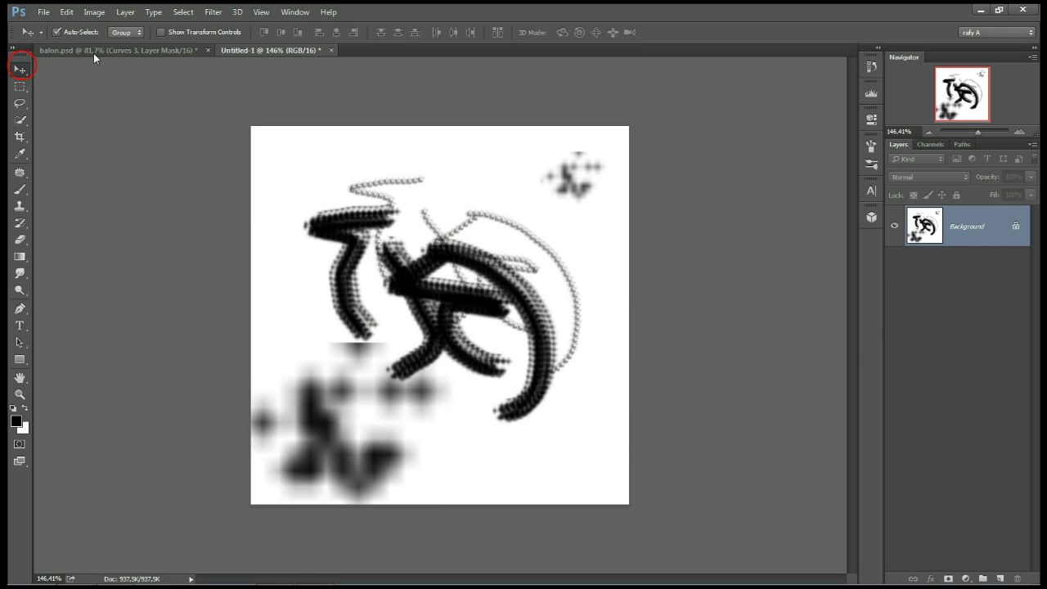
{"action": "left_click", "coordinate": [94, 50]}
{"action": "scroll", "coordinate": [280, 127], "scroll_direction": "up", "scroll_amount": 5}
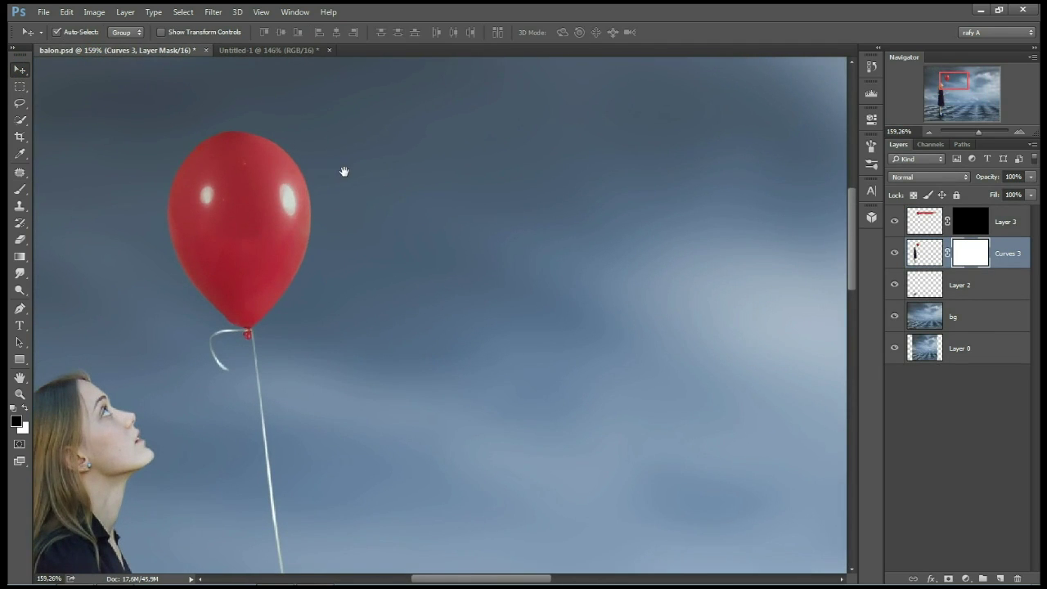
Give the brush Shape Dynamics: Size Jitter 100%, Minimum Diameter 16%, Angle Jitter 20%.
{"action": "left_click_drag", "start_coordinate": [344, 172], "coordinate": [349, 183]}
{"action": "left_click", "coordinate": [870, 146]}
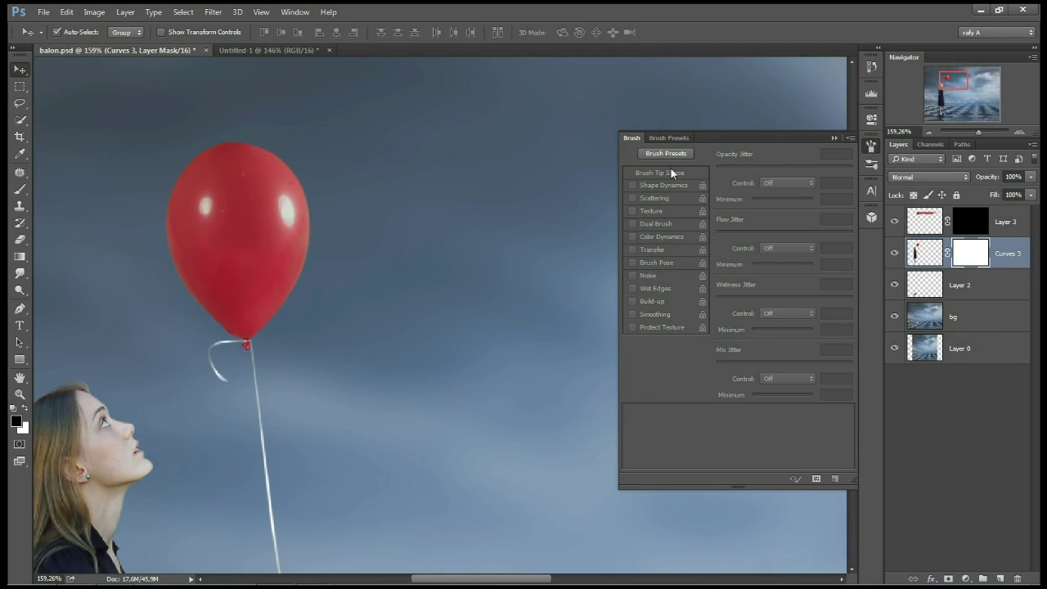
{"action": "left_click", "coordinate": [829, 137]}
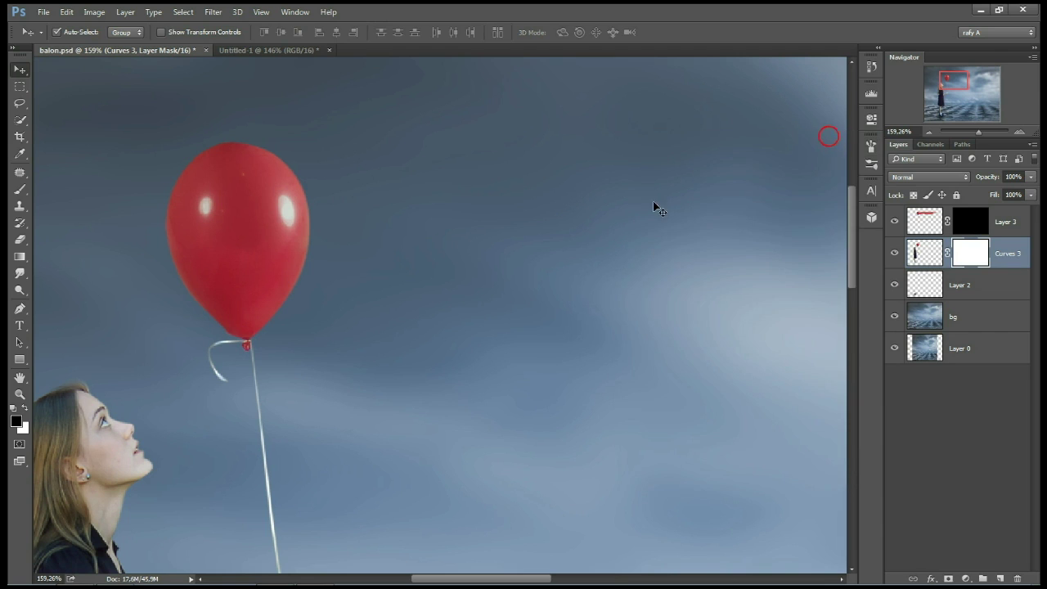
{"action": "left_click", "coordinate": [21, 189]}
{"action": "left_click", "coordinate": [870, 145]}
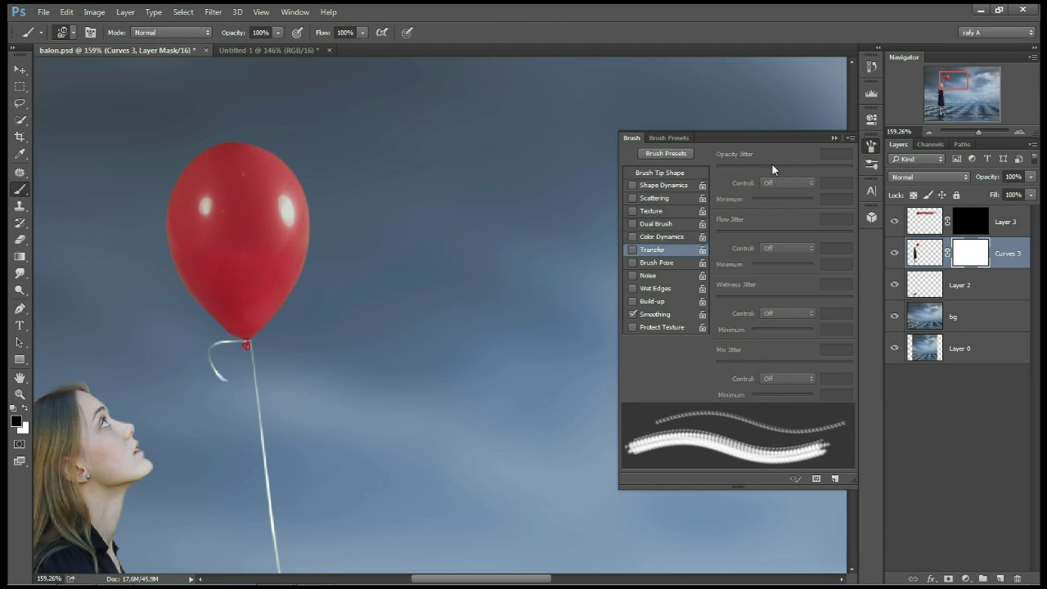
{"action": "left_click", "coordinate": [648, 188]}
{"action": "left_click_drag", "start_coordinate": [717, 169], "coordinate": [858, 172]}
{"action": "left_click_drag", "start_coordinate": [725, 214], "coordinate": [738, 215]}
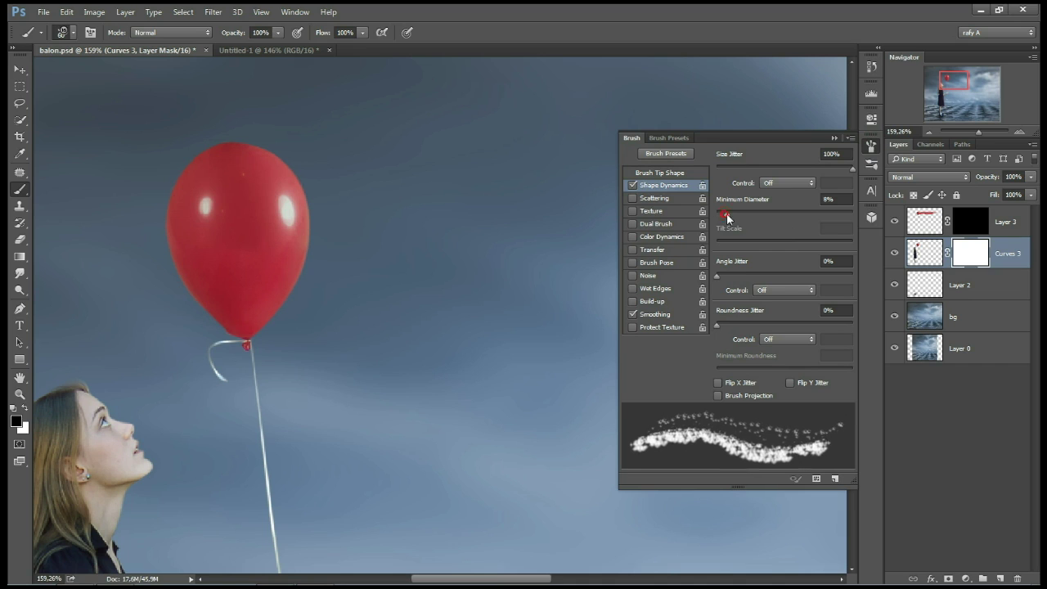
{"action": "left_click_drag", "start_coordinate": [719, 276], "coordinate": [744, 276]}
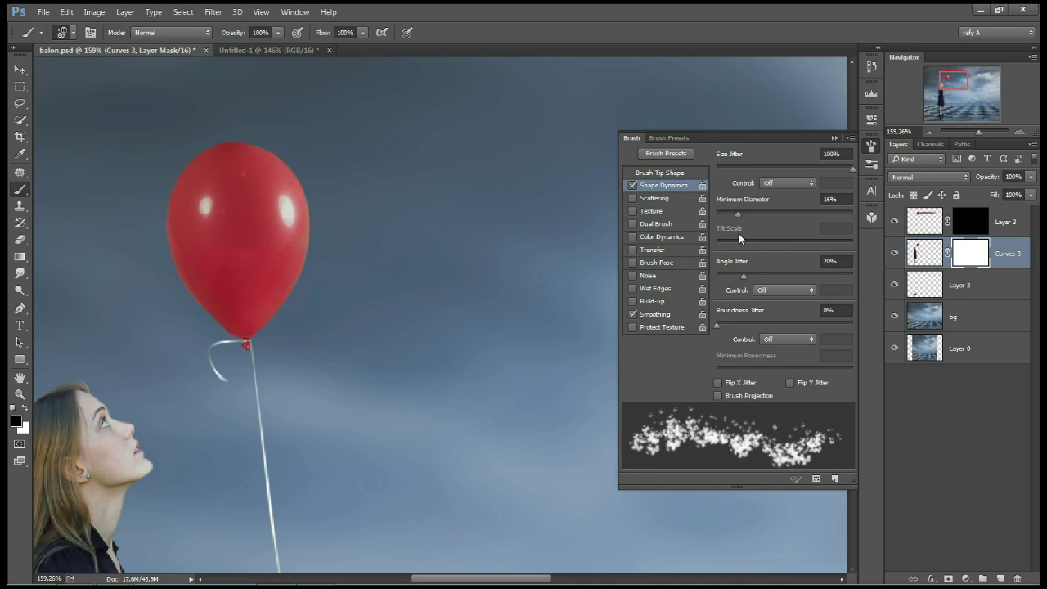
Enable Scattering at about 346% with Count 1, and Transfer with Opacity 8%, Flow 26%.
{"action": "left_click", "coordinate": [645, 199]}
{"action": "mouse_move", "coordinate": [724, 169]}
{"action": "left_mouse_down"}
{"action": "mouse_move", "coordinate": [746, 169]}
{"action": "mouse_move", "coordinate": [766, 188]}
{"action": "left_mouse_up"}
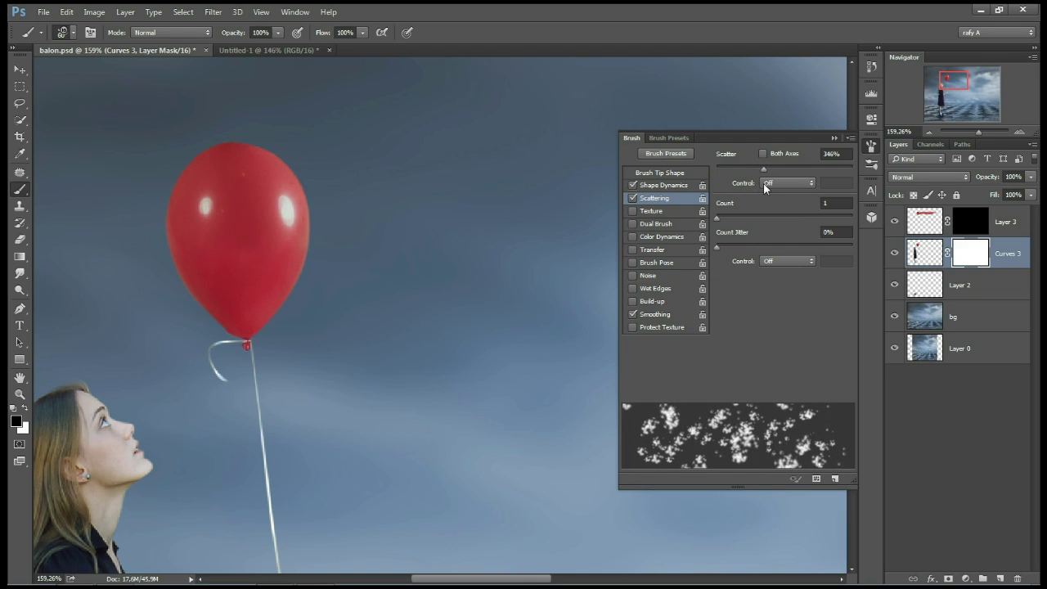
{"action": "left_click_drag", "start_coordinate": [729, 218], "coordinate": [716, 219]}
{"action": "left_click", "coordinate": [653, 250]}
{"action": "left_click_drag", "start_coordinate": [779, 169], "coordinate": [755, 169]}
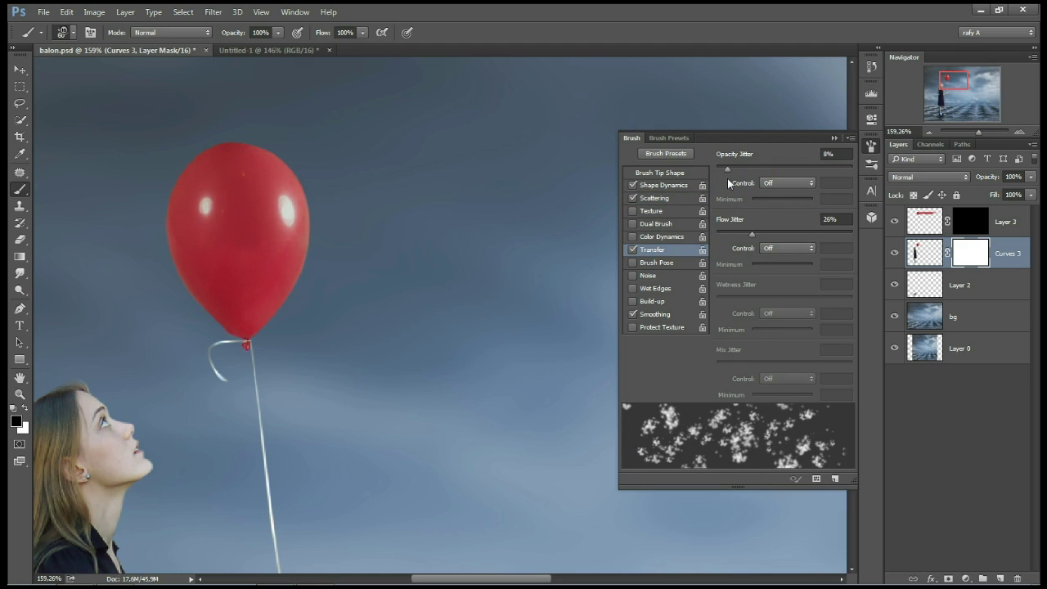
{"action": "mouse_move", "coordinate": [751, 235]}
{"action": "left_mouse_down"}
{"action": "mouse_move", "coordinate": [769, 236]}
{"action": "mouse_move", "coordinate": [759, 235]}
{"action": "left_mouse_up"}
{"action": "left_click_drag", "start_coordinate": [754, 170], "coordinate": [728, 171]}
Set the brush tip spacing to 12%.
{"action": "left_click", "coordinate": [674, 174]}
{"action": "left_click_drag", "start_coordinate": [730, 365], "coordinate": [727, 369]}
{"action": "left_click", "coordinate": [834, 138]}
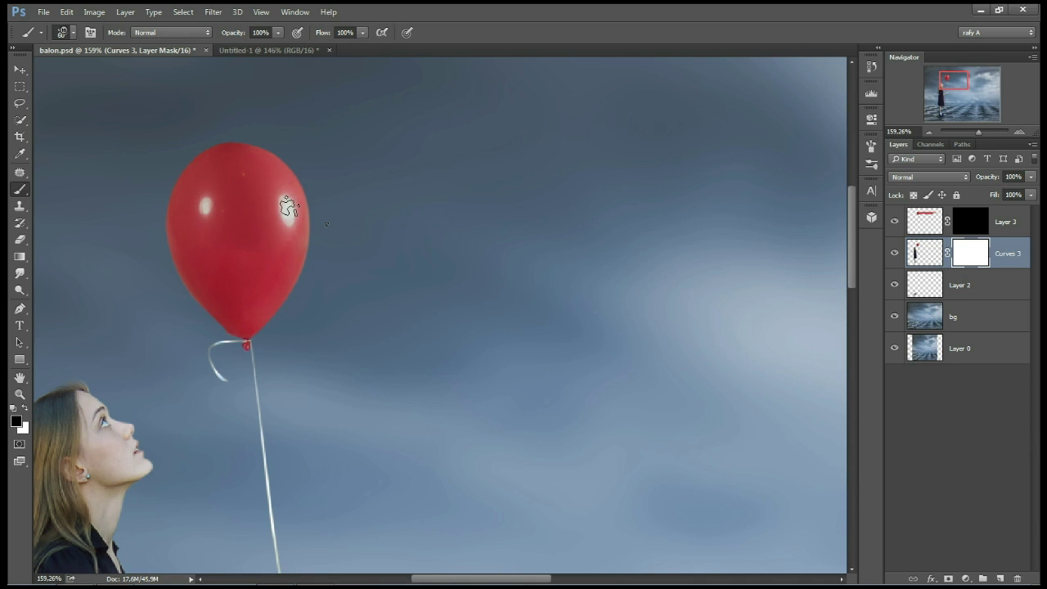
Zoom in and paint scatter speckles along the balloon's right edge on the Curves 3 mask.
{"action": "scroll", "coordinate": [243, 216], "scroll_direction": "up", "scroll_amount": 5}
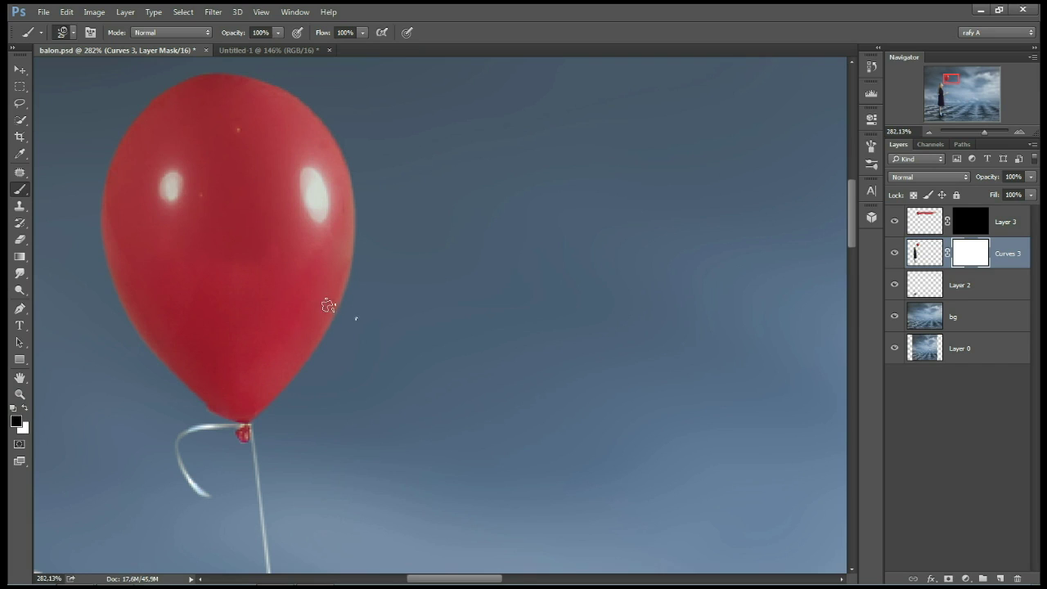
{"action": "left_click_drag", "start_coordinate": [321, 322], "coordinate": [354, 202]}
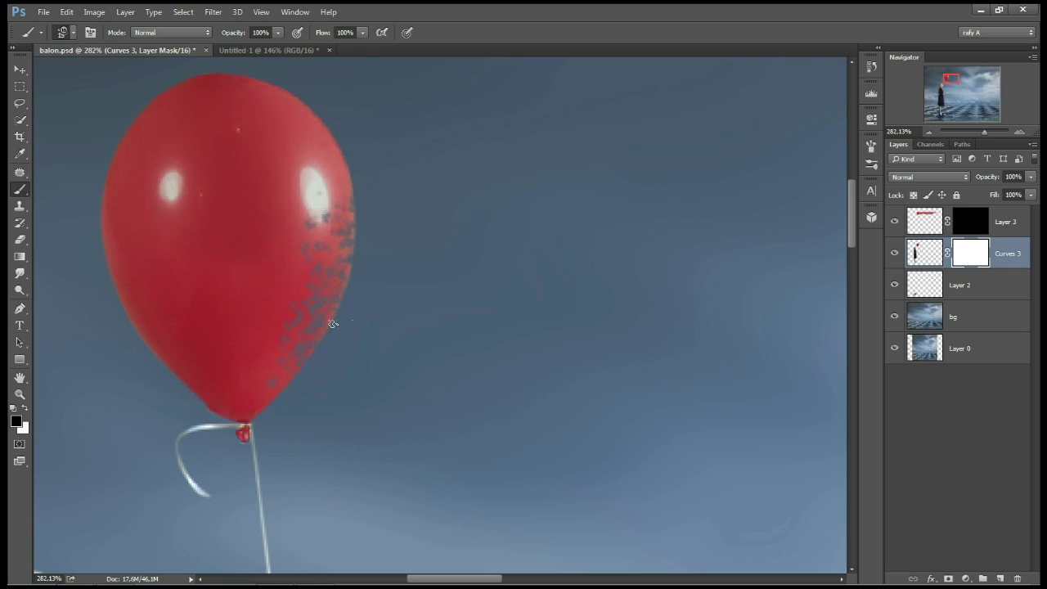
{"action": "mouse_move", "coordinate": [352, 251]}
{"action": "left_mouse_down"}
{"action": "mouse_move", "coordinate": [350, 273]}
{"action": "mouse_move", "coordinate": [343, 169]}
{"action": "mouse_move", "coordinate": [326, 194]}
{"action": "mouse_move", "coordinate": [344, 163]}
{"action": "mouse_move", "coordinate": [351, 229]}
{"action": "mouse_move", "coordinate": [335, 147]}
{"action": "mouse_move", "coordinate": [298, 149]}
{"action": "left_mouse_up"}
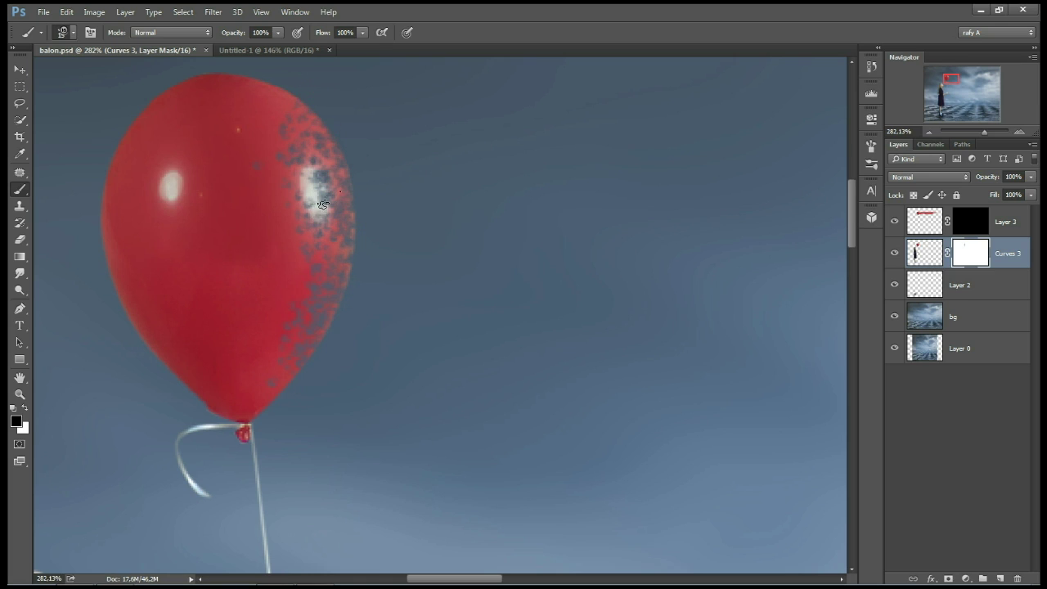
{"action": "left_click_drag", "start_coordinate": [322, 239], "coordinate": [308, 264]}
Dab more speckles around the balloon's highlight and along its upper and lower right edge.
{"action": "left_click", "coordinate": [352, 201]}
{"action": "left_click", "coordinate": [358, 165]}
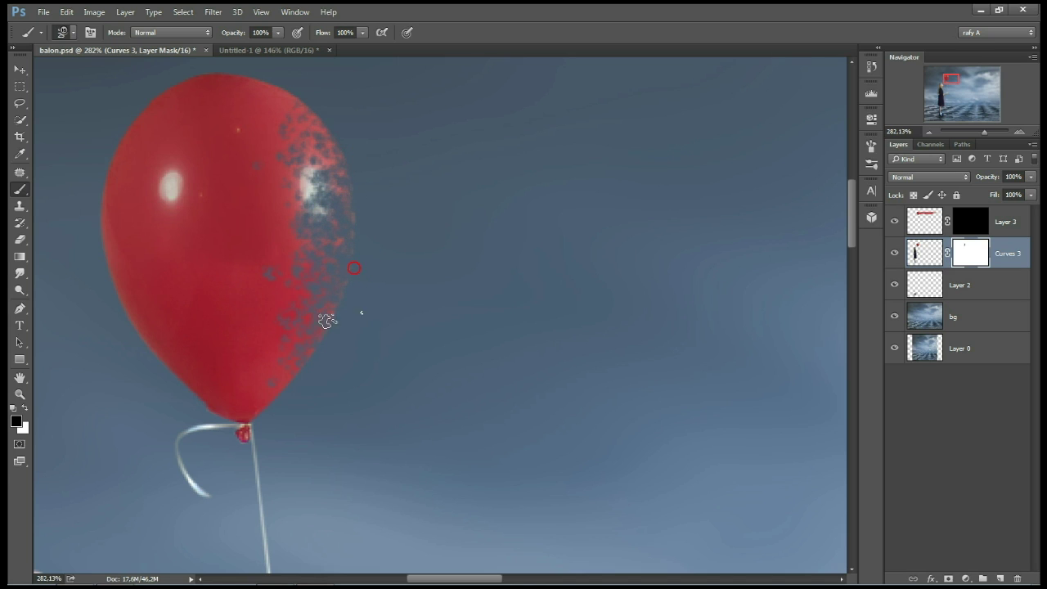
{"action": "left_click", "coordinate": [356, 250]}
{"action": "left_click", "coordinate": [352, 181]}
{"action": "left_click", "coordinate": [346, 160]}
{"action": "left_click", "coordinate": [353, 181]}
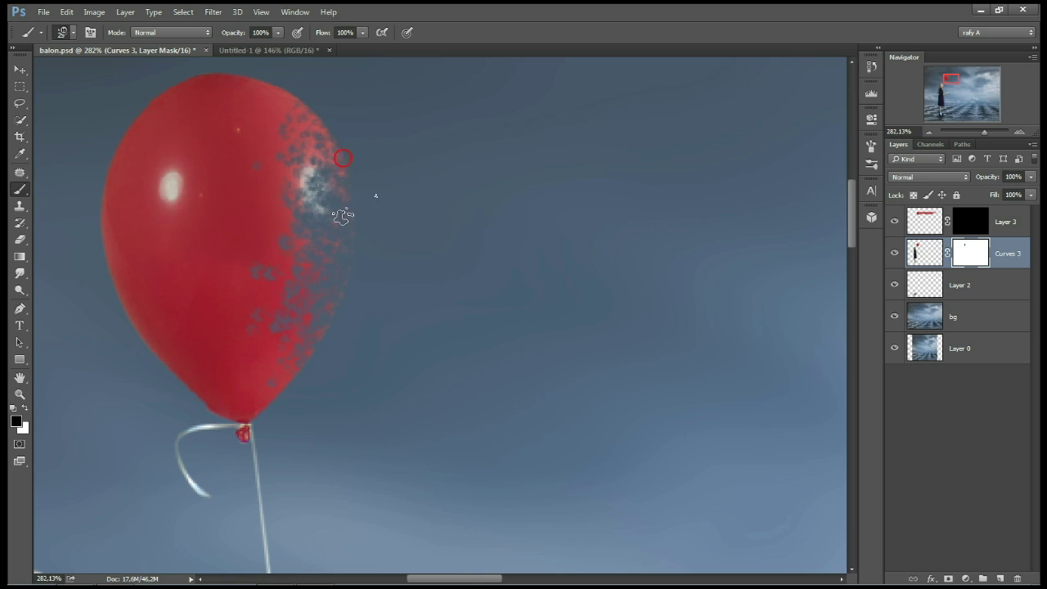
{"action": "left_click", "coordinate": [350, 264]}
{"action": "left_click", "coordinate": [342, 196]}
{"action": "left_click", "coordinate": [344, 159]}
Add a final dab of speckles, then select Layer 3's mask.
{"action": "left_click", "coordinate": [365, 286]}
{"action": "scroll", "coordinate": [453, 279], "scroll_direction": "down", "scroll_amount": 3}
{"action": "scroll", "coordinate": [454, 272], "scroll_direction": "down", "scroll_amount": 1}
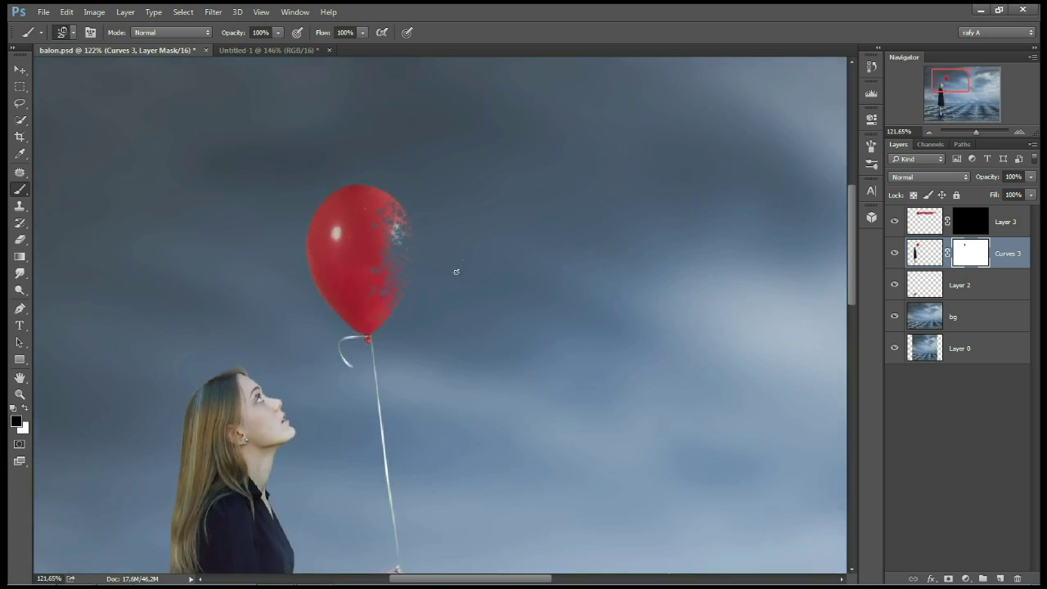
{"action": "scroll", "coordinate": [374, 264], "scroll_direction": "up", "scroll_amount": 3}
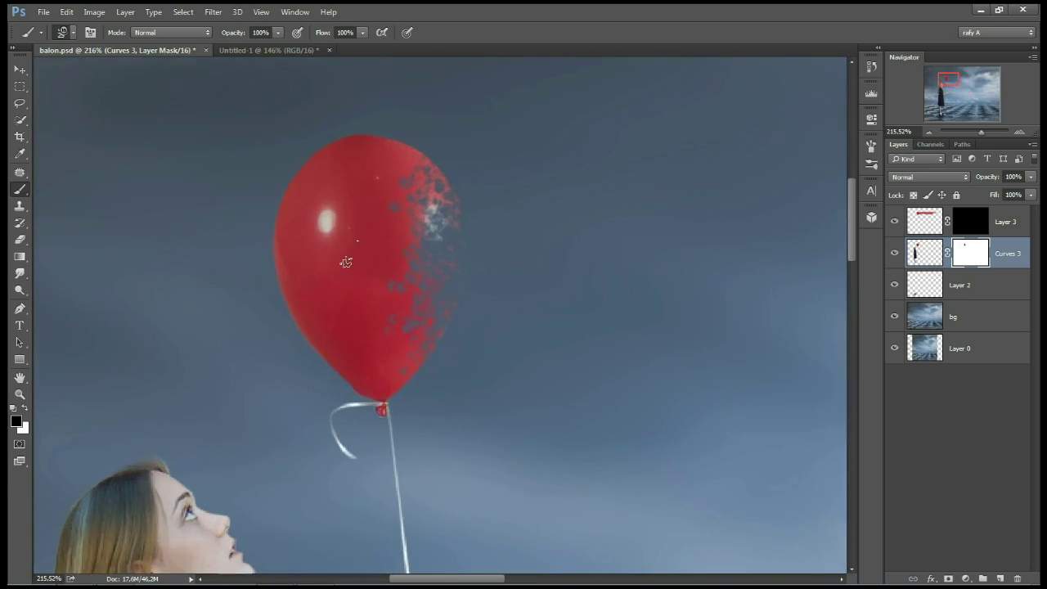
{"action": "left_click", "coordinate": [965, 230]}
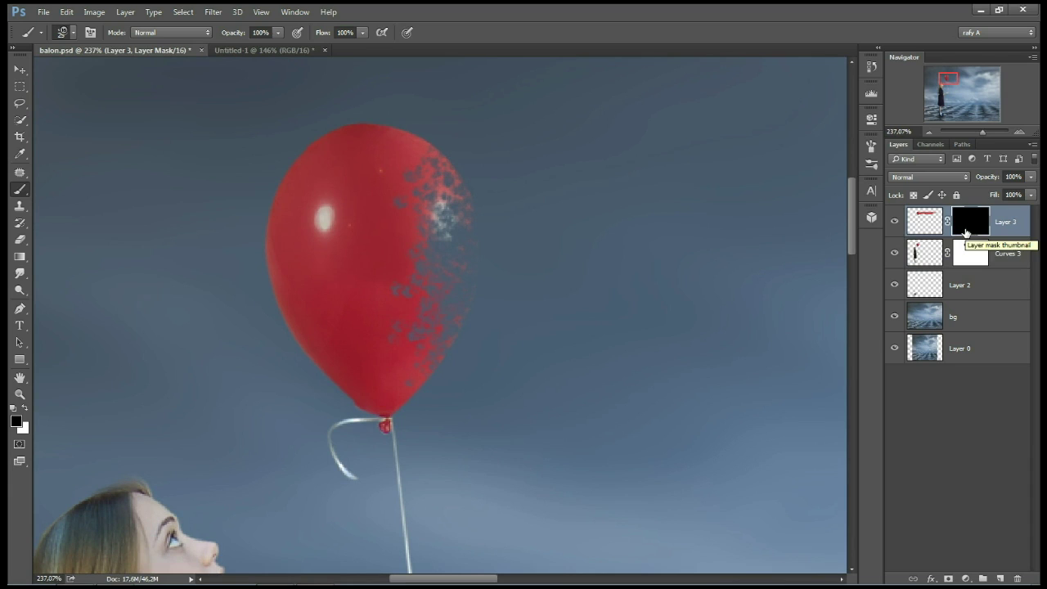
With white as the painting colour, paint red particles trailing right from the balloon.
{"action": "left_click", "coordinate": [24, 409]}
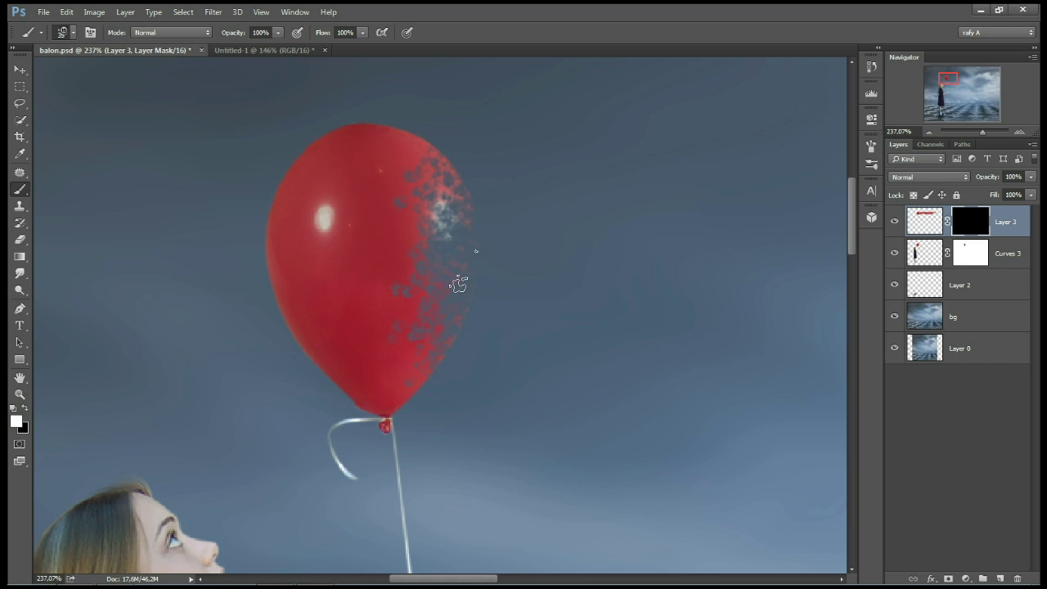
{"action": "left_click_drag", "start_coordinate": [447, 290], "coordinate": [600, 270]}
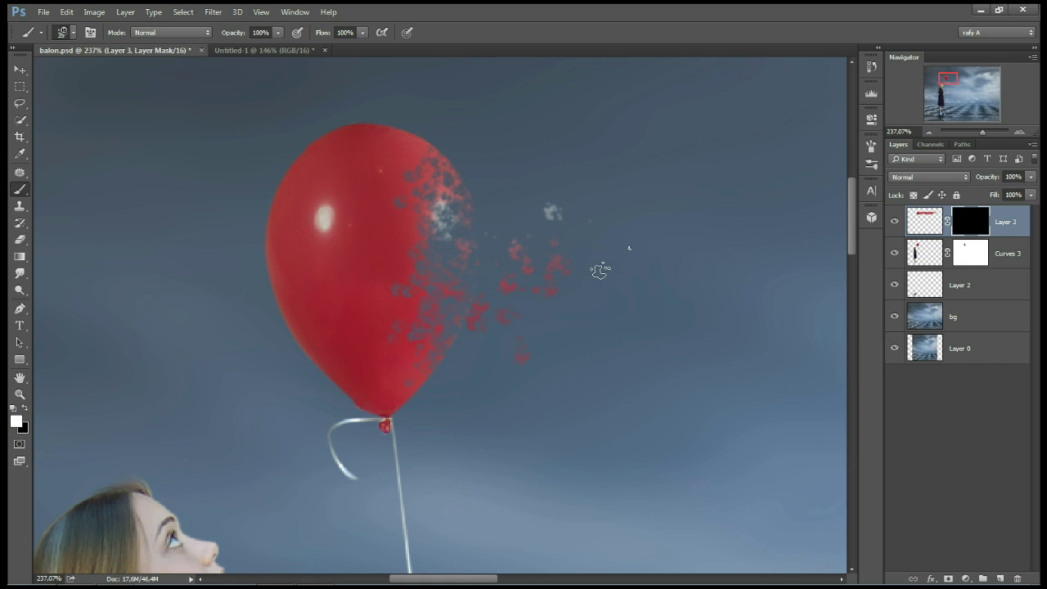
{"action": "scroll", "coordinate": [496, 269], "scroll_direction": "down", "scroll_amount": 2}
{"action": "scroll", "coordinate": [507, 262], "scroll_direction": "down", "scroll_amount": 3}
{"action": "scroll", "coordinate": [604, 227], "scroll_direction": "up", "scroll_amount": 3}
{"action": "scroll", "coordinate": [603, 227], "scroll_direction": "up", "scroll_amount": 1}
{"action": "left_click_drag", "start_coordinate": [400, 272], "coordinate": [566, 249]}
Add more particles beside the balloon's edge and further to its right.
{"action": "scroll", "coordinate": [503, 270], "scroll_direction": "down", "scroll_amount": 2}
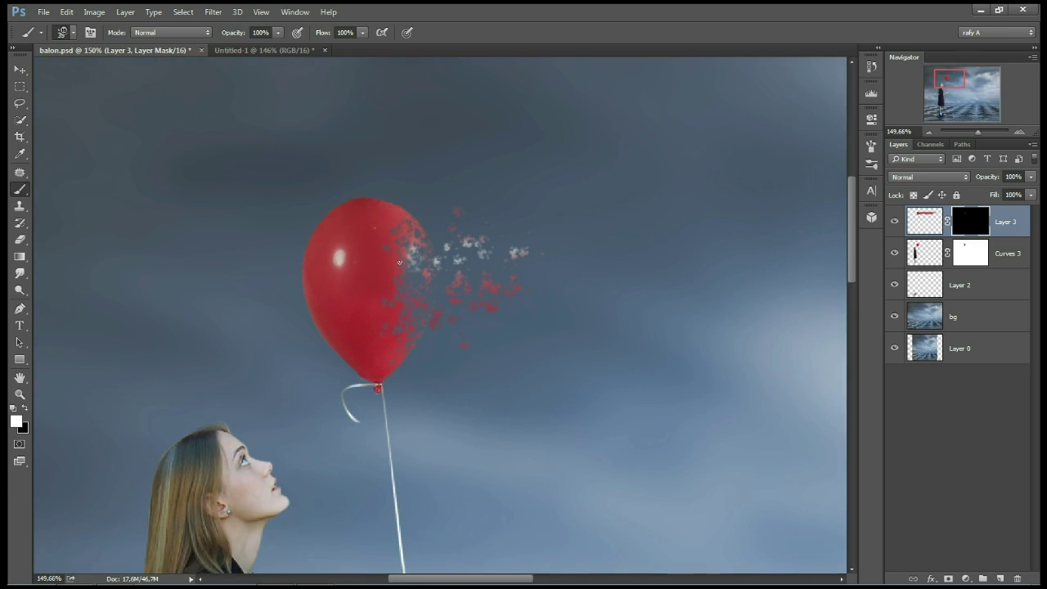
{"action": "left_click_drag", "start_coordinate": [416, 243], "coordinate": [467, 233]}
{"action": "left_click", "coordinate": [425, 270]}
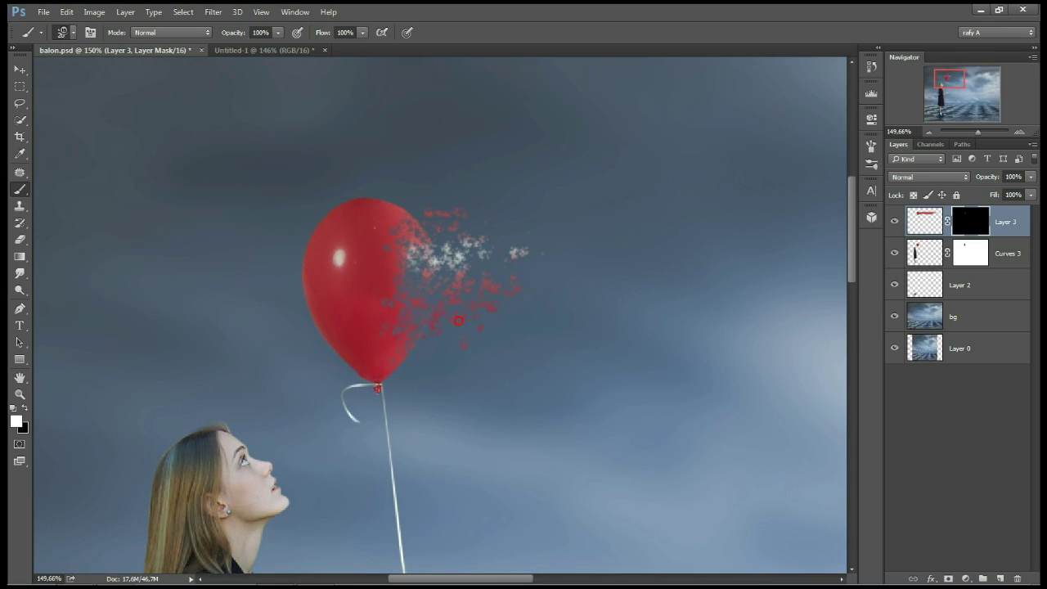
{"action": "left_click", "coordinate": [422, 301]}
{"action": "scroll", "coordinate": [409, 274], "scroll_direction": "down", "scroll_amount": 3}
{"action": "scroll", "coordinate": [434, 233], "scroll_direction": "up", "scroll_amount": 3}
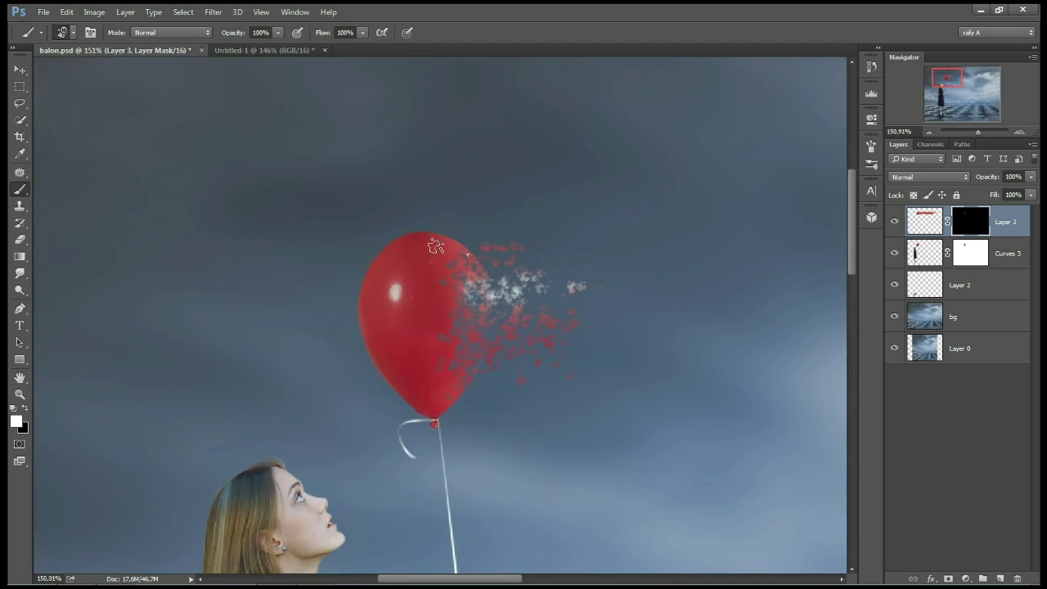
{"action": "left_click", "coordinate": [590, 308]}
{"action": "scroll", "coordinate": [536, 296], "scroll_direction": "down", "scroll_amount": 3}
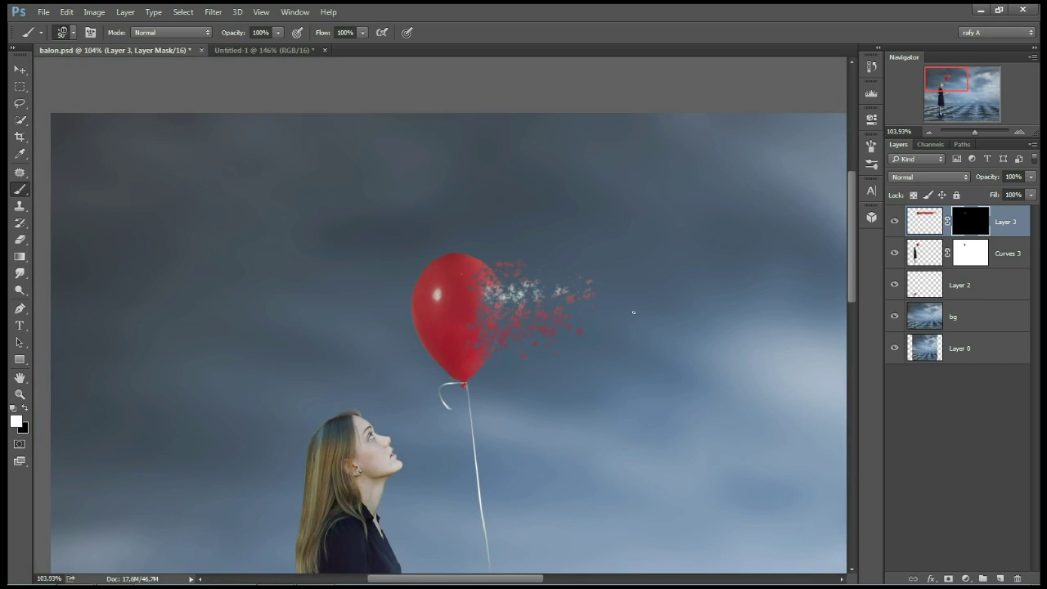
{"action": "scroll", "coordinate": [646, 307], "scroll_direction": "down", "scroll_amount": 2}
{"action": "scroll", "coordinate": [491, 229], "scroll_direction": "down", "scroll_amount": 2}
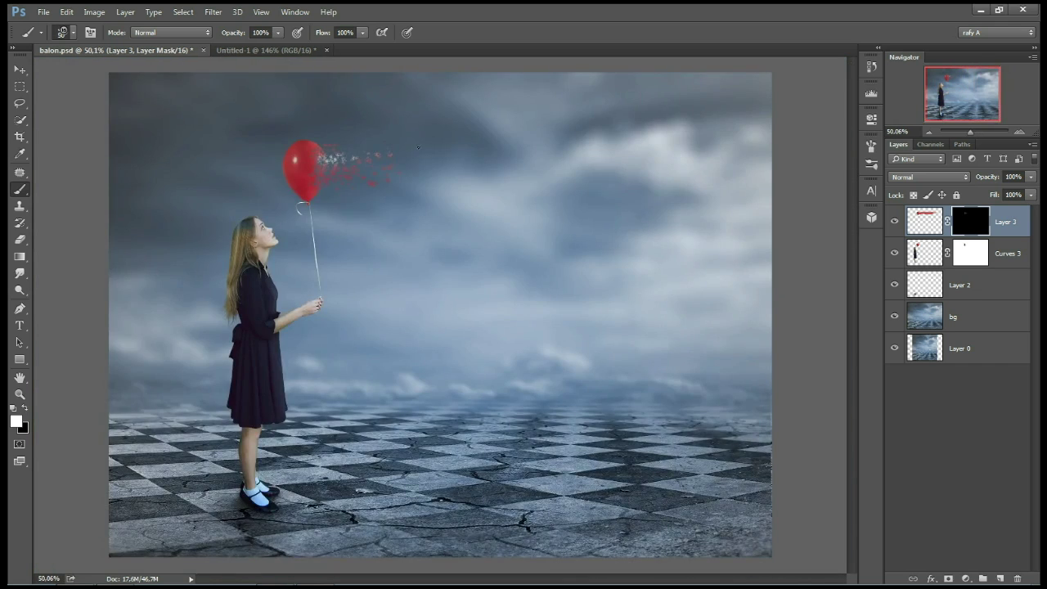
{"action": "scroll", "coordinate": [353, 137], "scroll_direction": "up", "scroll_amount": 3}
{"action": "scroll", "coordinate": [409, 188], "scroll_direction": "up", "scroll_amount": 3}
{"action": "scroll", "coordinate": [474, 239], "scroll_direction": "down", "scroll_amount": 2}
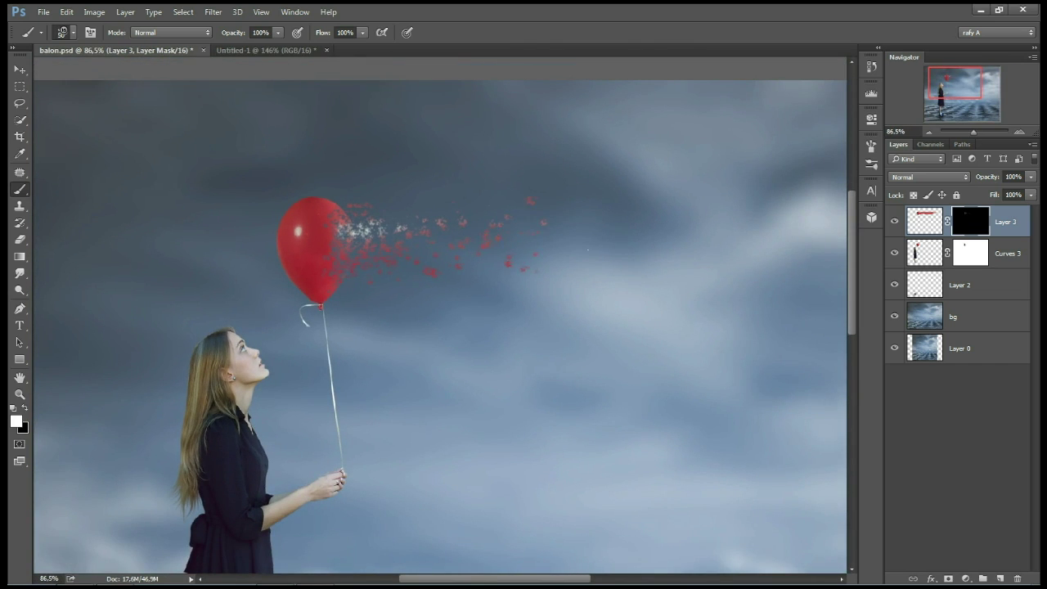
Extend the particle trail further right, filling its middle and right end.
{"action": "left_click_drag", "start_coordinate": [550, 243], "coordinate": [560, 239]}
{"action": "left_click_drag", "start_coordinate": [487, 238], "coordinate": [521, 242]}
{"action": "left_click_drag", "start_coordinate": [584, 230], "coordinate": [657, 238]}
{"action": "scroll", "coordinate": [573, 241], "scroll_direction": "down", "scroll_amount": 3}
{"action": "scroll", "coordinate": [567, 243], "scroll_direction": "up", "scroll_amount": 2}
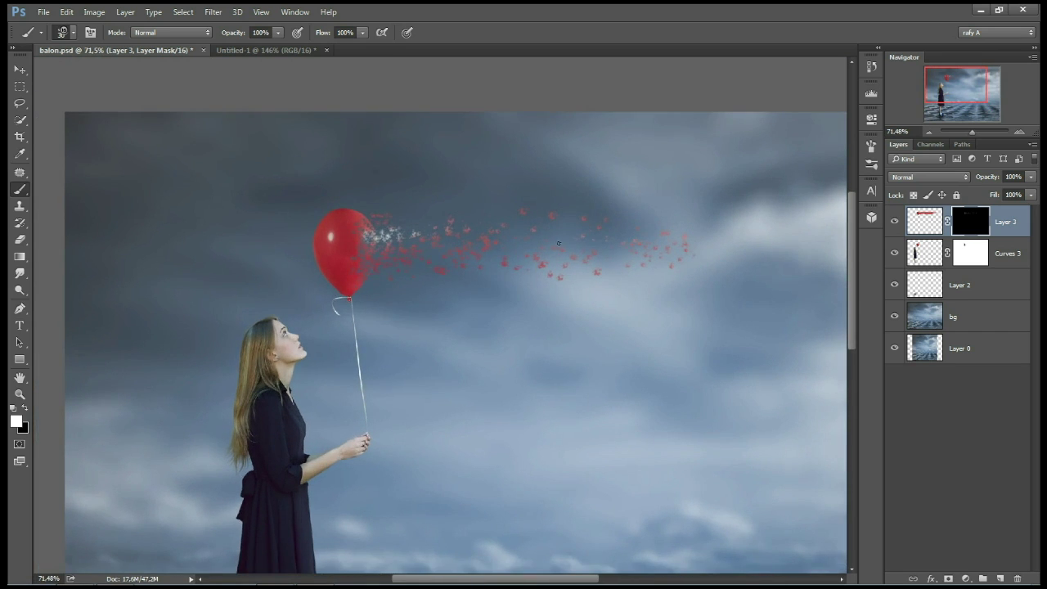
{"action": "scroll", "coordinate": [566, 243], "scroll_direction": "down", "scroll_amount": 3}
{"action": "scroll", "coordinate": [539, 146], "scroll_direction": "up", "scroll_amount": 3}
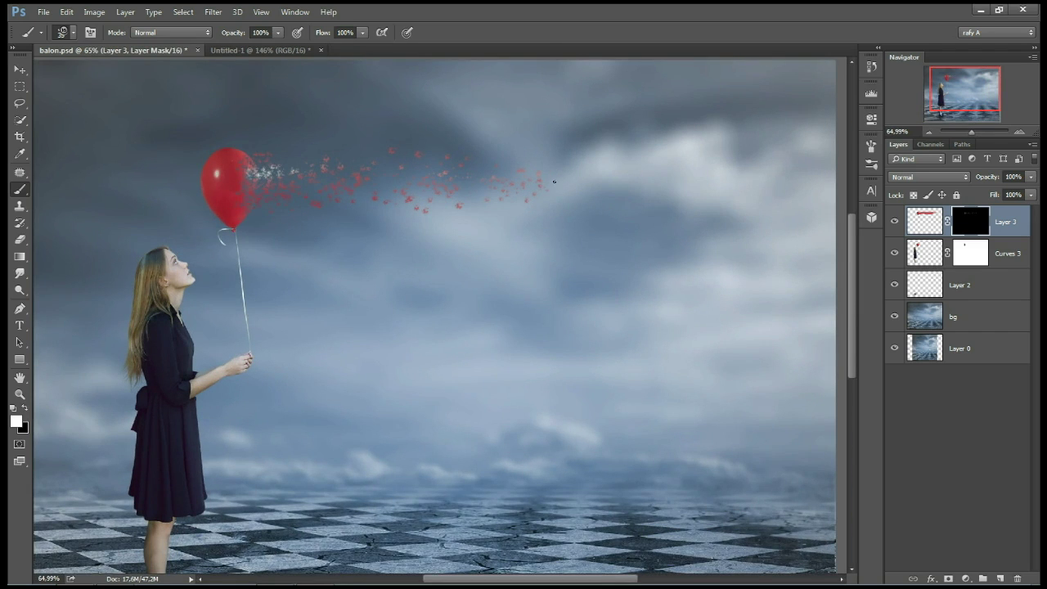
{"action": "left_click_drag", "start_coordinate": [548, 187], "coordinate": [610, 185]}
{"action": "scroll", "coordinate": [479, 190], "scroll_direction": "down", "scroll_amount": 2}
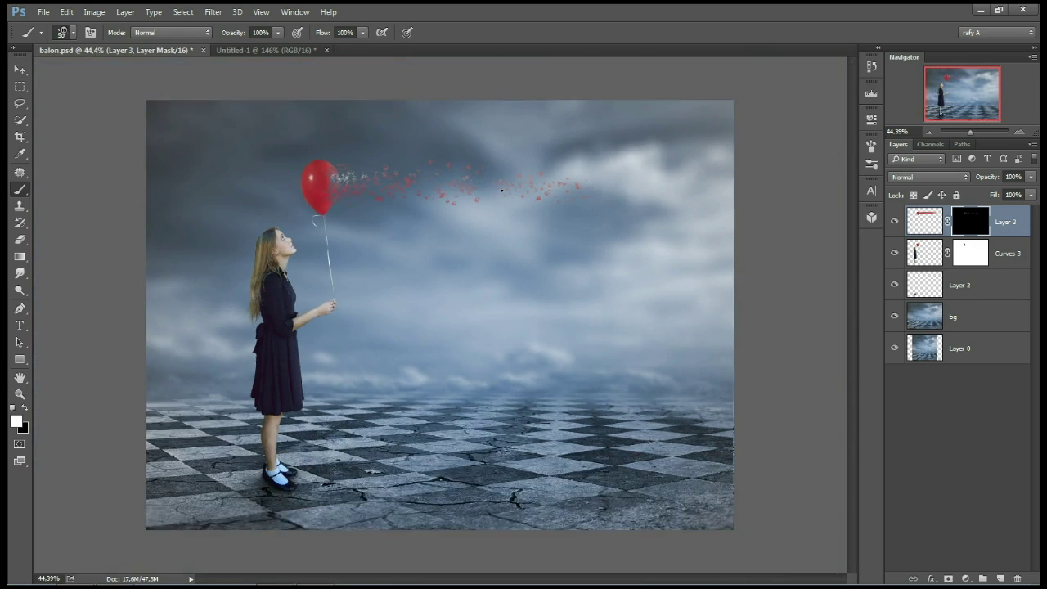
{"action": "scroll", "coordinate": [501, 190], "scroll_direction": "up", "scroll_amount": 2}
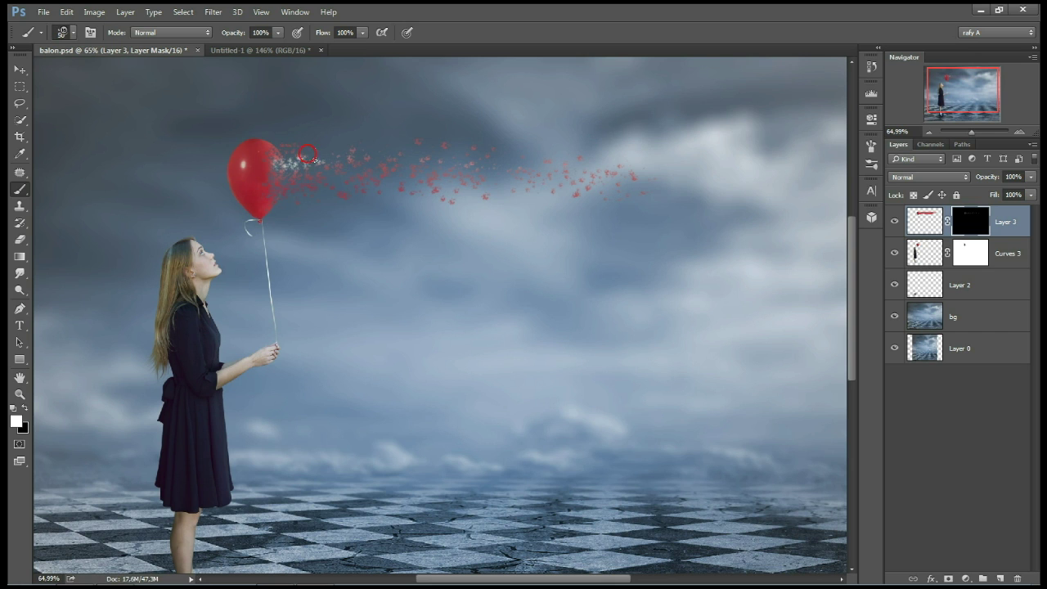
{"action": "scroll", "coordinate": [312, 167], "scroll_direction": "up", "scroll_amount": 1}
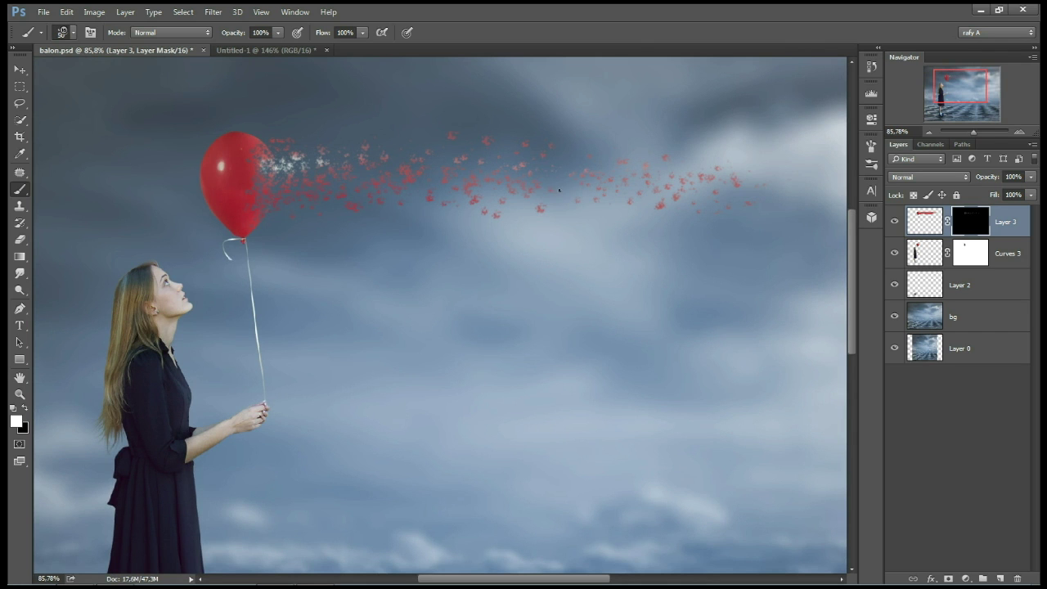
{"action": "scroll", "coordinate": [536, 191], "scroll_direction": "down", "scroll_amount": 2}
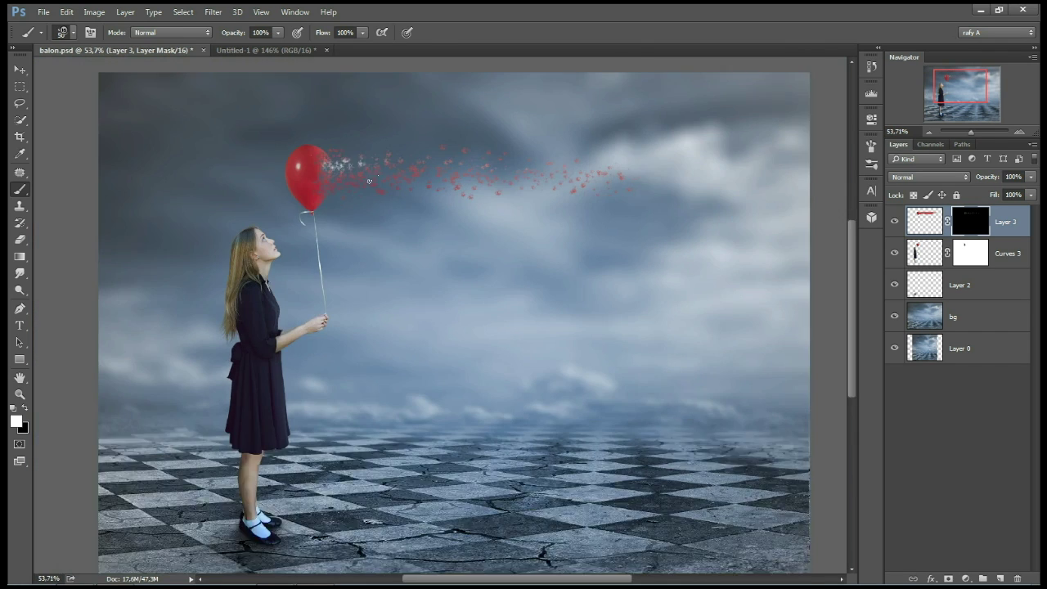
{"action": "scroll", "coordinate": [536, 191], "scroll_direction": "down", "scroll_amount": 1}
{"action": "scroll", "coordinate": [278, 141], "scroll_direction": "up", "scroll_amount": 2}
{"action": "scroll", "coordinate": [309, 186], "scroll_direction": "up", "scroll_amount": 1}
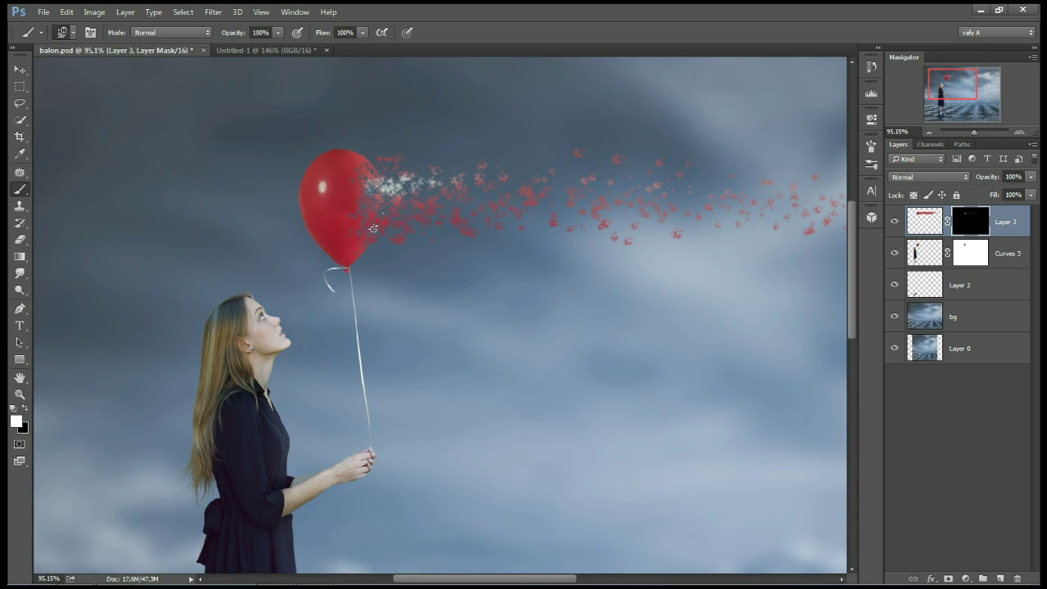
{"action": "scroll", "coordinate": [431, 196], "scroll_direction": "down", "scroll_amount": 1, "text": "alt"}
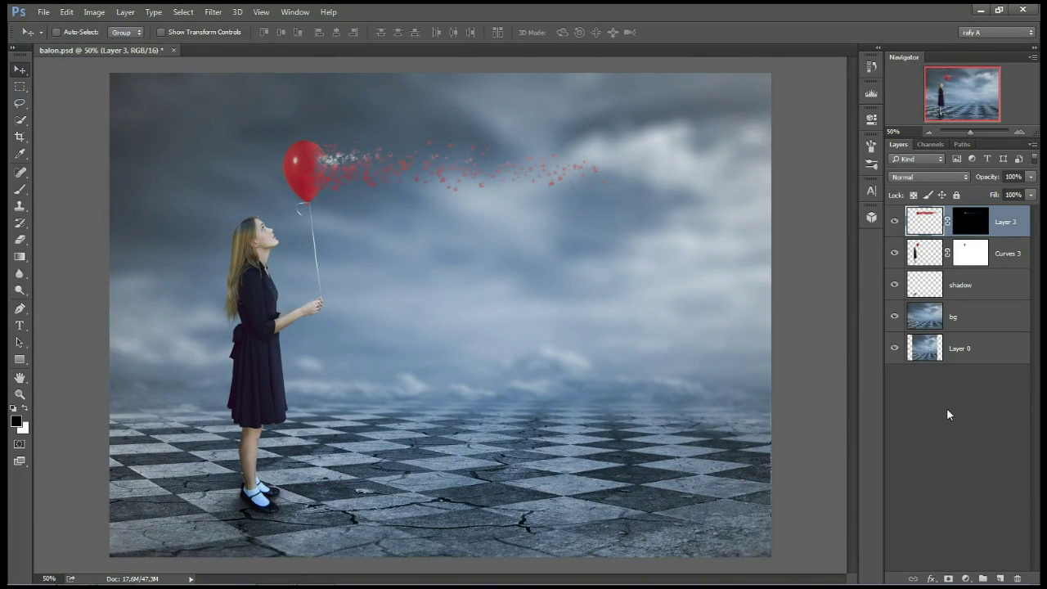
Add a new layer above bg and set the foreground colour to light blue d1efff.
{"action": "left_click", "coordinate": [983, 319]}
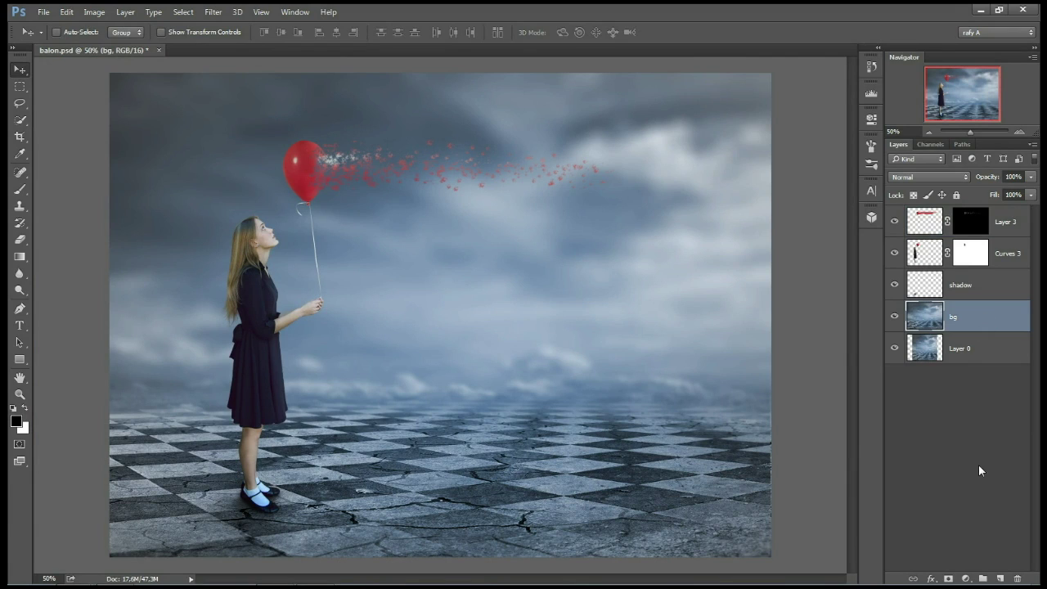
{"action": "left_click", "coordinate": [999, 578]}
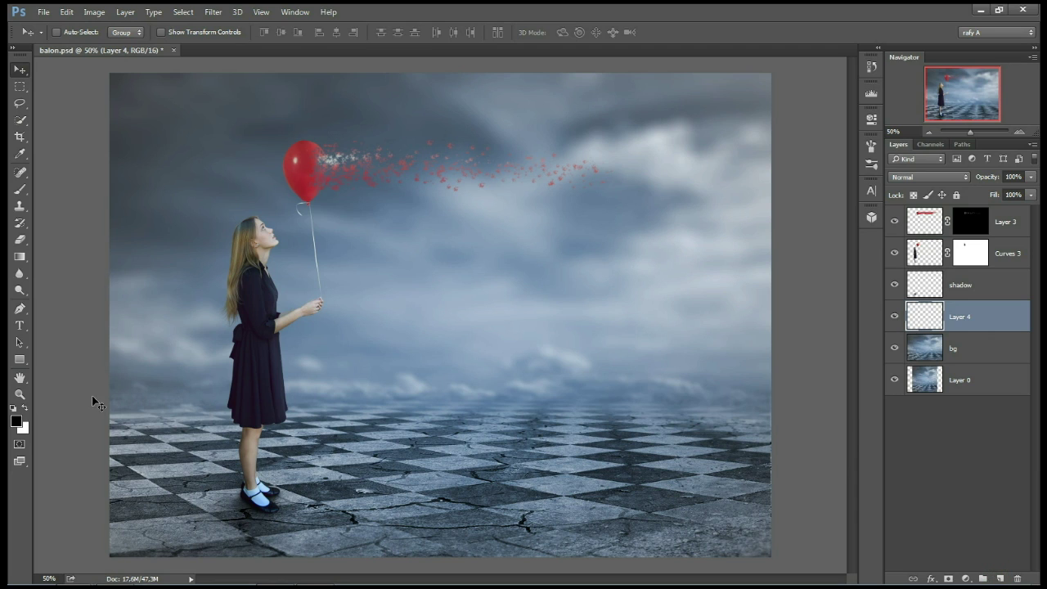
{"action": "left_click", "coordinate": [16, 421]}
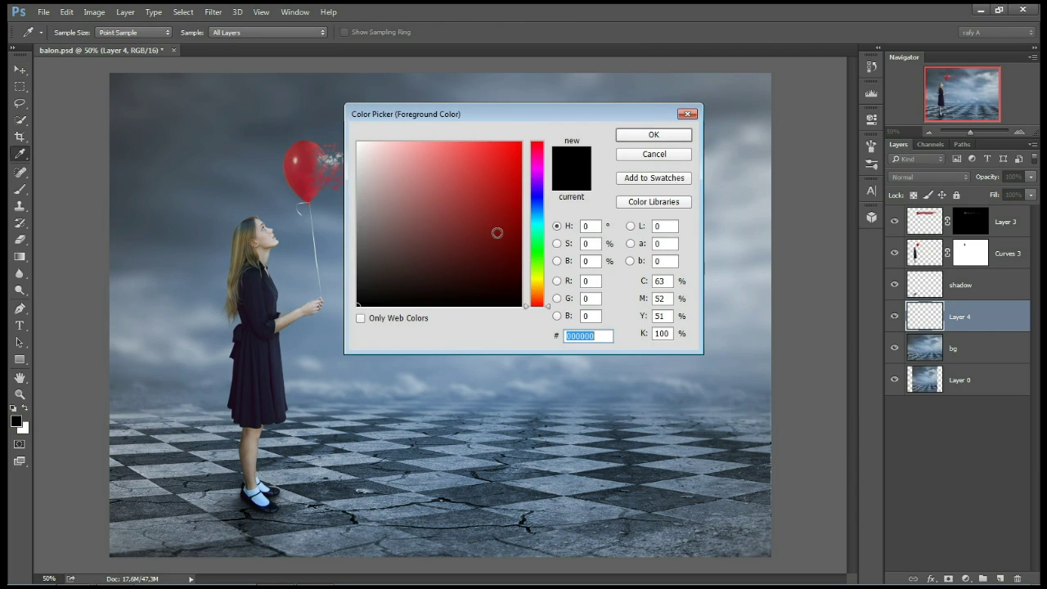
{"action": "left_click", "coordinate": [537, 214]}
{"action": "left_click_drag", "start_coordinate": [409, 160], "coordinate": [386, 143]}
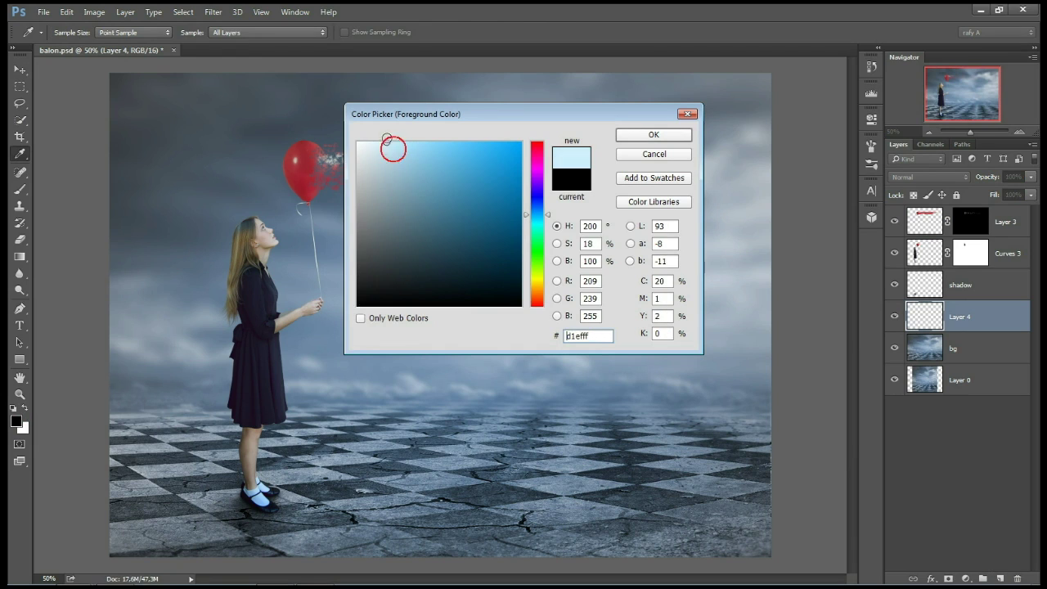
{"action": "left_click", "coordinate": [628, 139]}
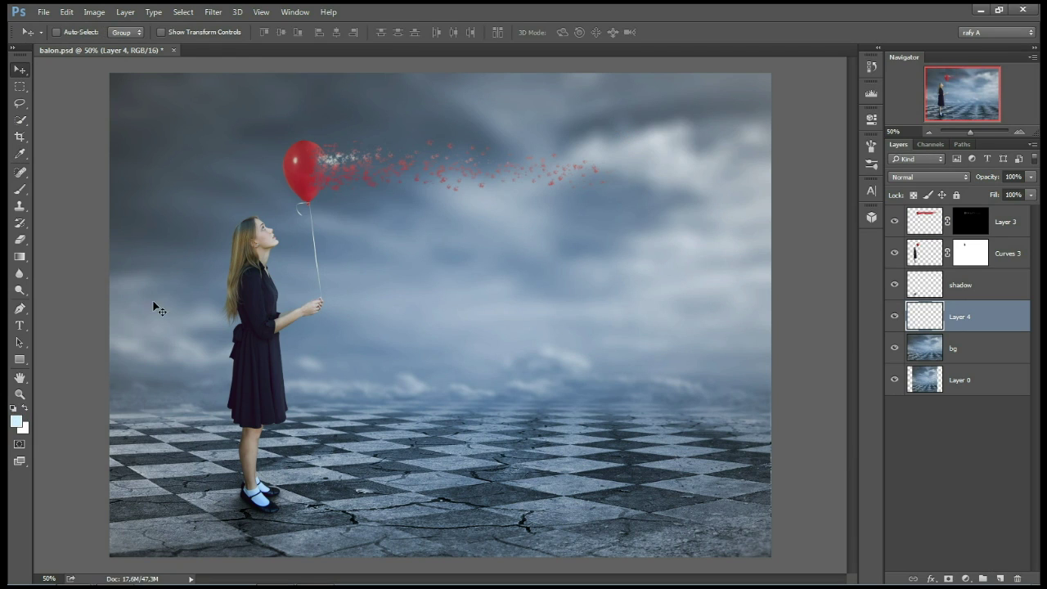
Draw a light blue gradient from the upper right and blend it as Hard Light.
{"action": "left_click", "coordinate": [20, 256]}
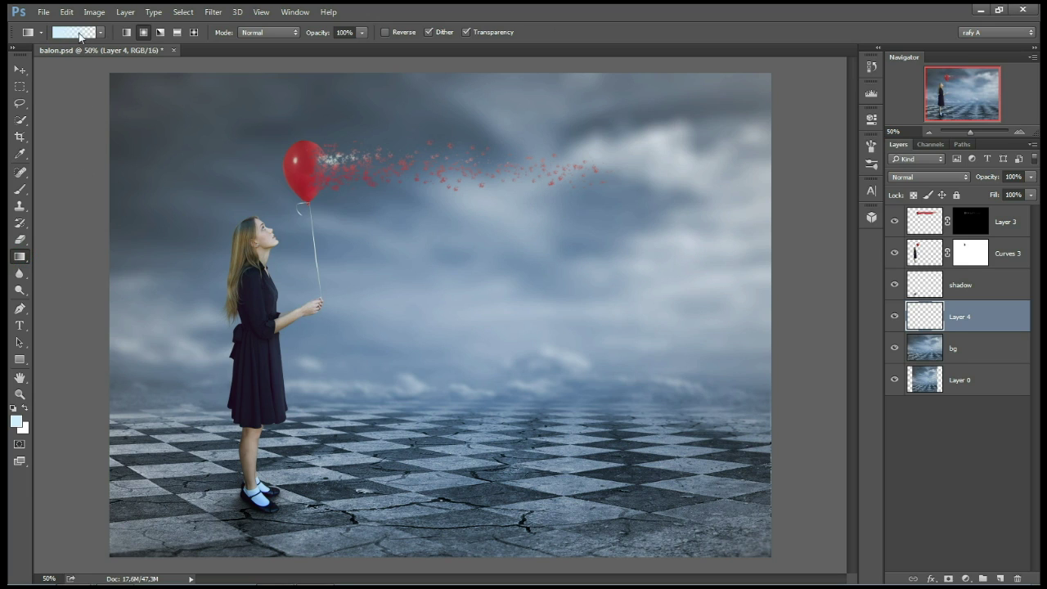
{"action": "left_click_drag", "start_coordinate": [712, 146], "coordinate": [376, 345]}
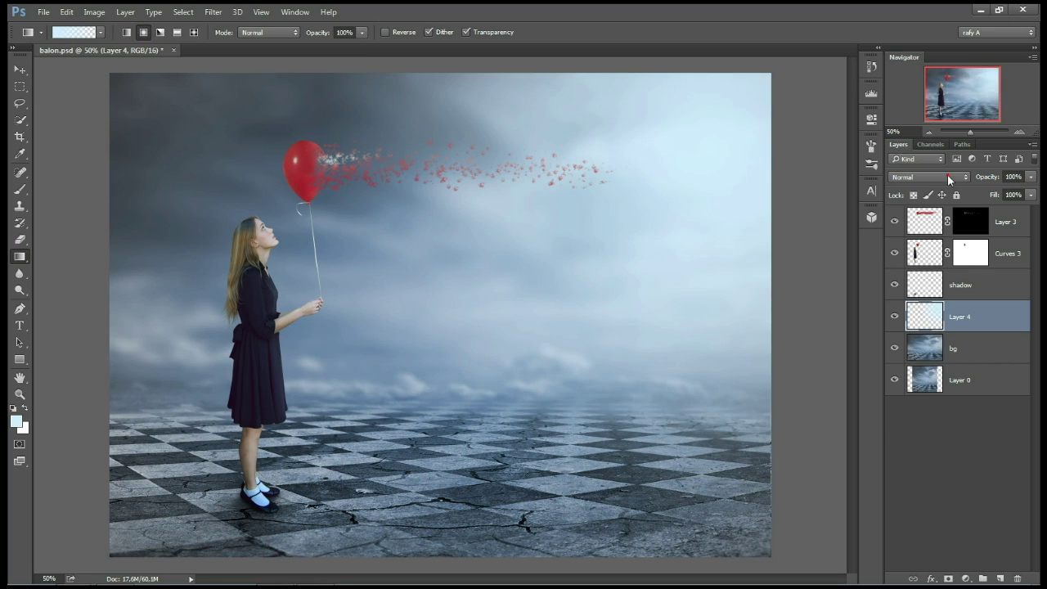
{"action": "left_click", "coordinate": [947, 176]}
{"action": "left_click", "coordinate": [927, 319]}
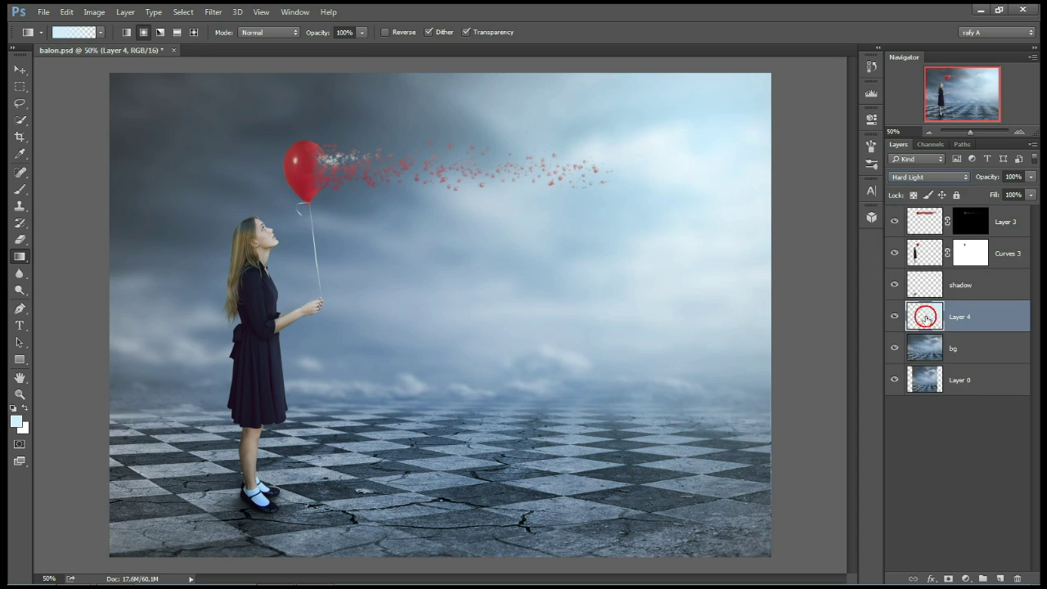
Free Transform the gradient layer, stretching it left and raising its bottom edge.
{"action": "key", "text": "ctrl+t"}
{"action": "left_click", "coordinate": [318, 305]}
{"action": "left_click_drag", "start_coordinate": [317, 304], "coordinate": [109, 309]}
{"action": "left_click_drag", "start_coordinate": [441, 538], "coordinate": [455, 479]}
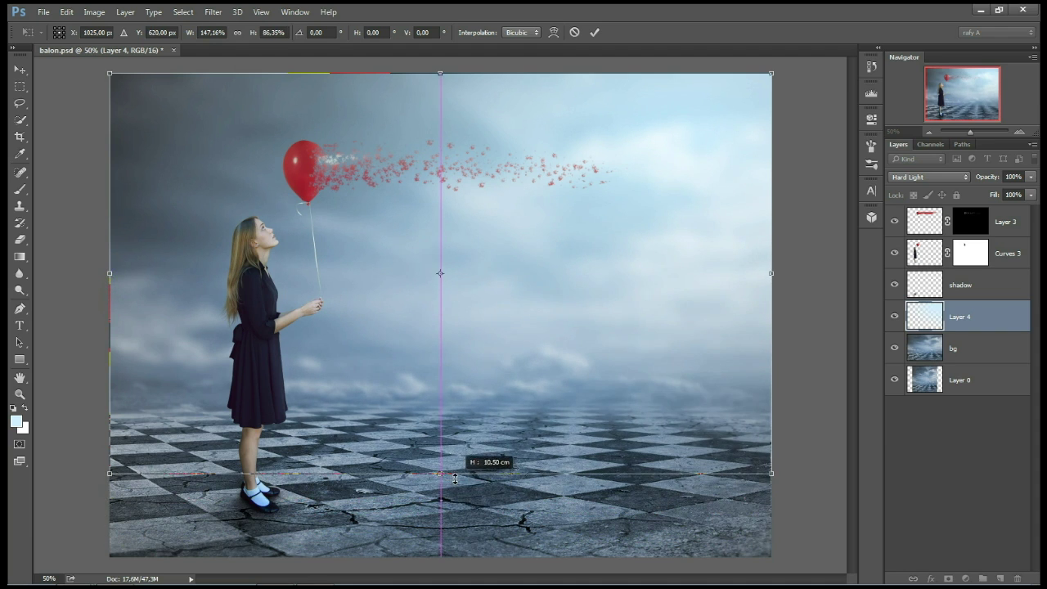
{"action": "left_click_drag", "start_coordinate": [455, 479], "coordinate": [455, 461]}
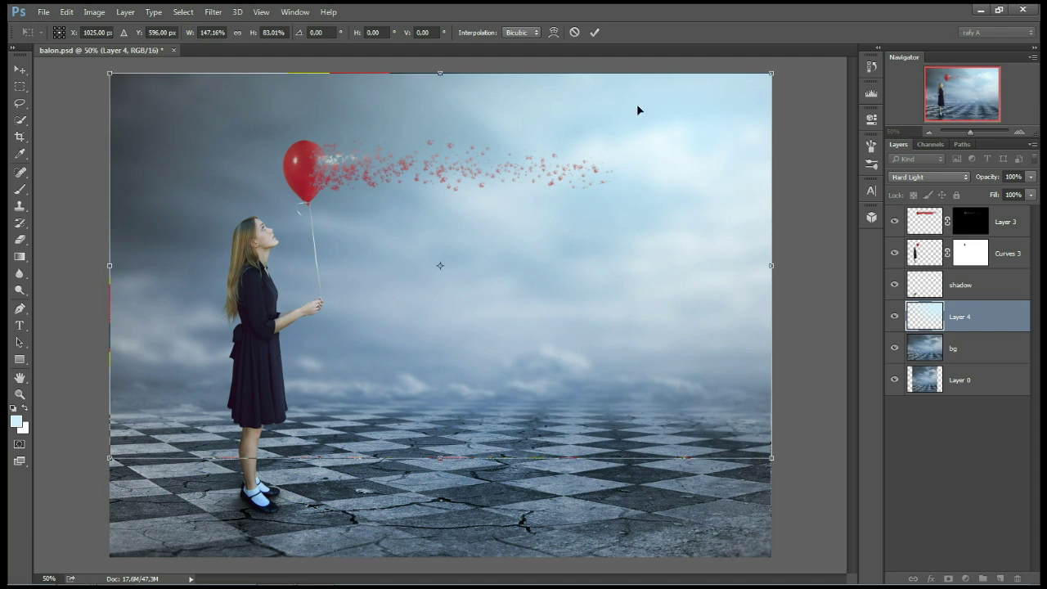
{"action": "left_click", "coordinate": [598, 32]}
{"action": "key", "text": "ctrl+minus"}
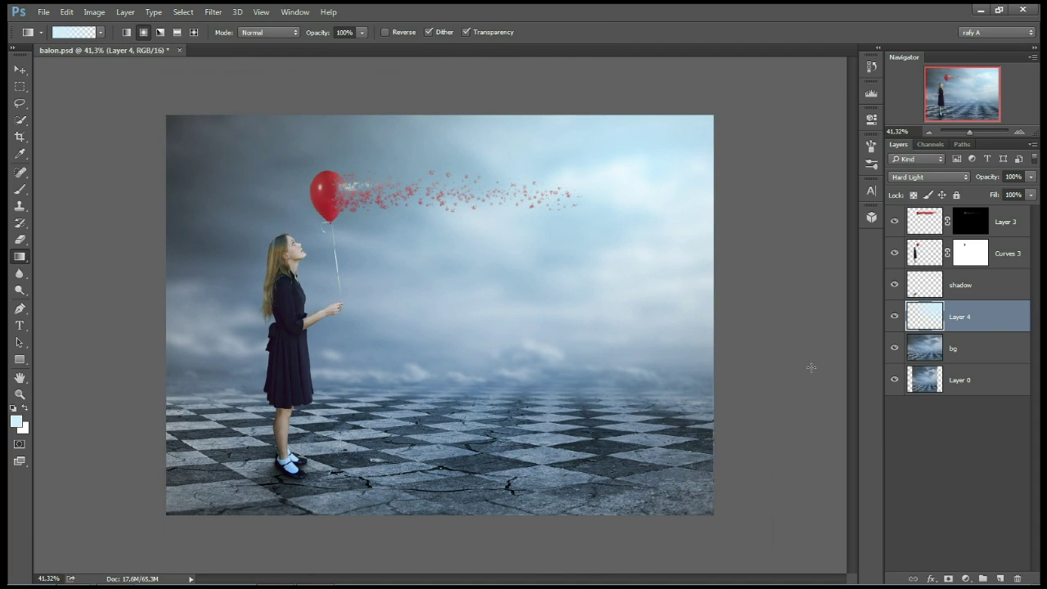
Lower the gradient layer's opacity to 76%.
{"action": "left_click", "coordinate": [1031, 177]}
{"action": "mouse_move", "coordinate": [1030, 192]}
{"action": "left_mouse_down"}
{"action": "mouse_move", "coordinate": [1004, 193]}
{"action": "mouse_move", "coordinate": [1017, 194]}
{"action": "left_mouse_up"}
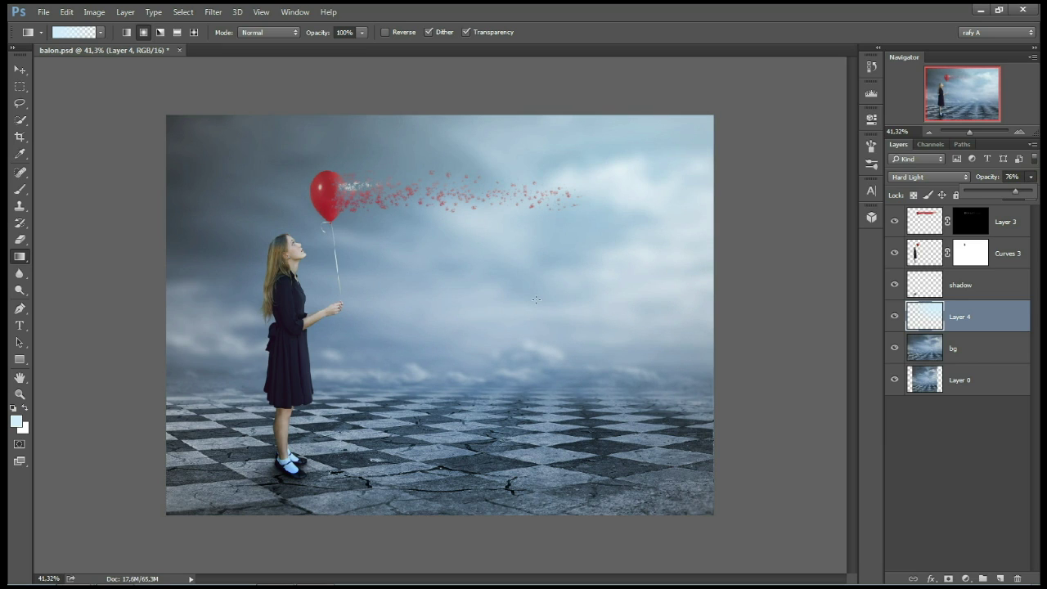
{"action": "scroll", "coordinate": [341, 237], "scroll_direction": "up", "scroll_amount": 2}
{"action": "scroll", "coordinate": [381, 241], "scroll_direction": "up", "scroll_amount": 1}
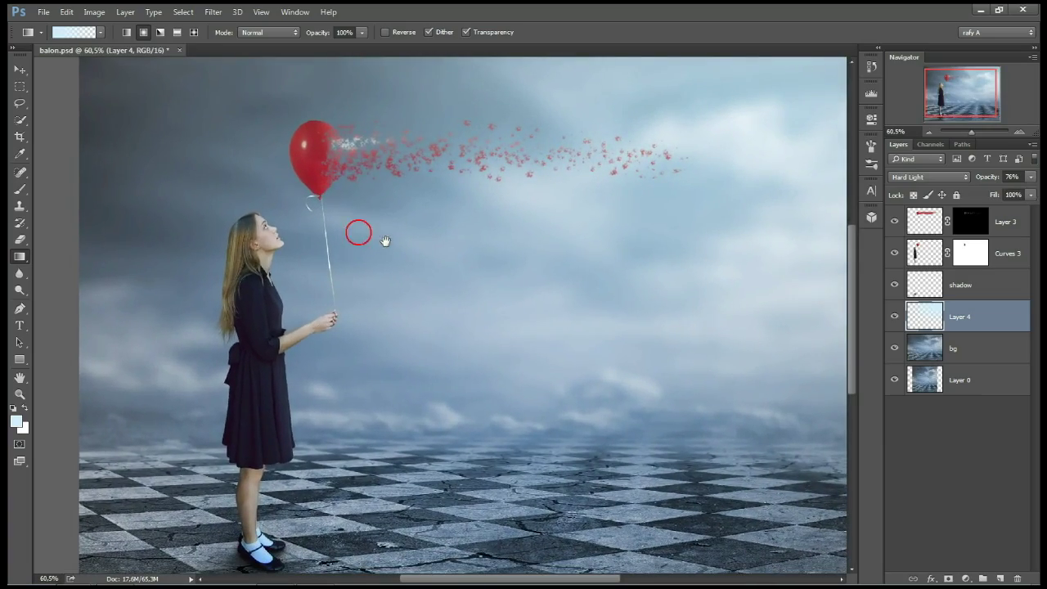
{"action": "left_click", "coordinate": [1018, 245]}
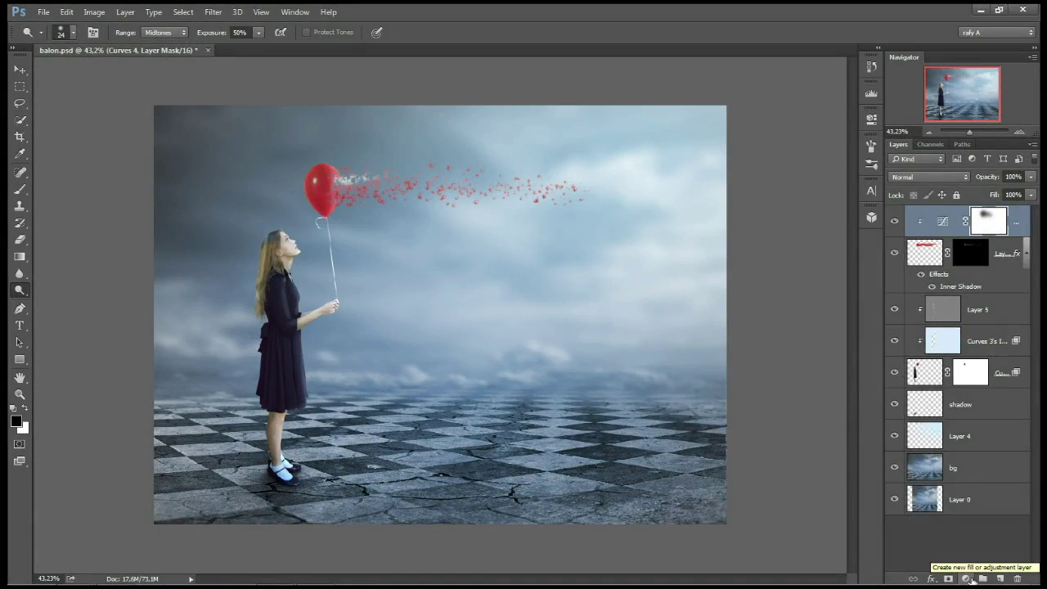
Add a Gradient Map adjustment layer starting from the Violet, Orange preset.
{"action": "left_click", "coordinate": [968, 579]}
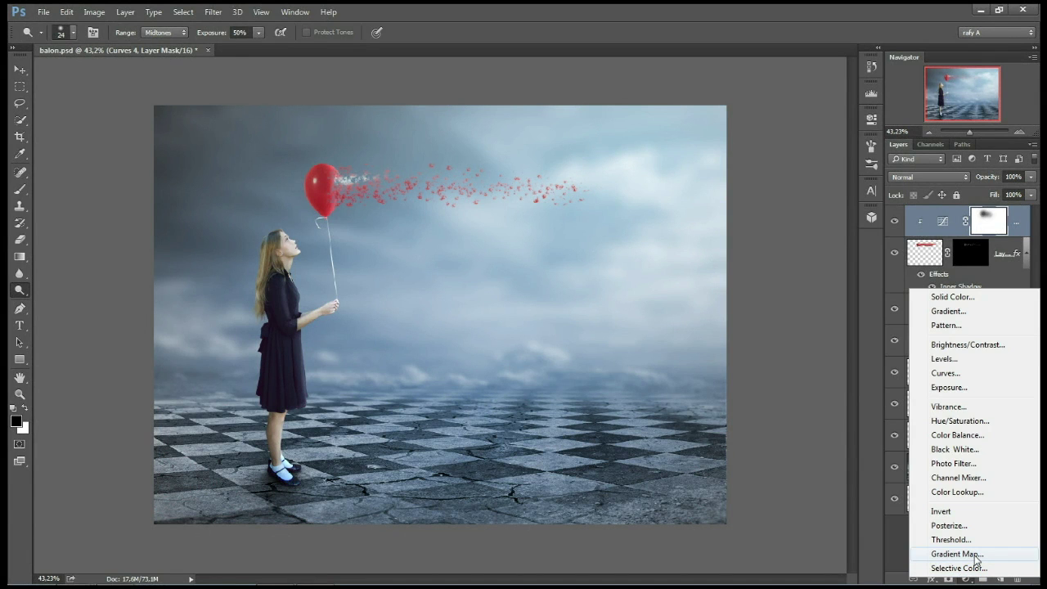
{"action": "left_click", "coordinate": [975, 557]}
{"action": "left_click", "coordinate": [760, 156]}
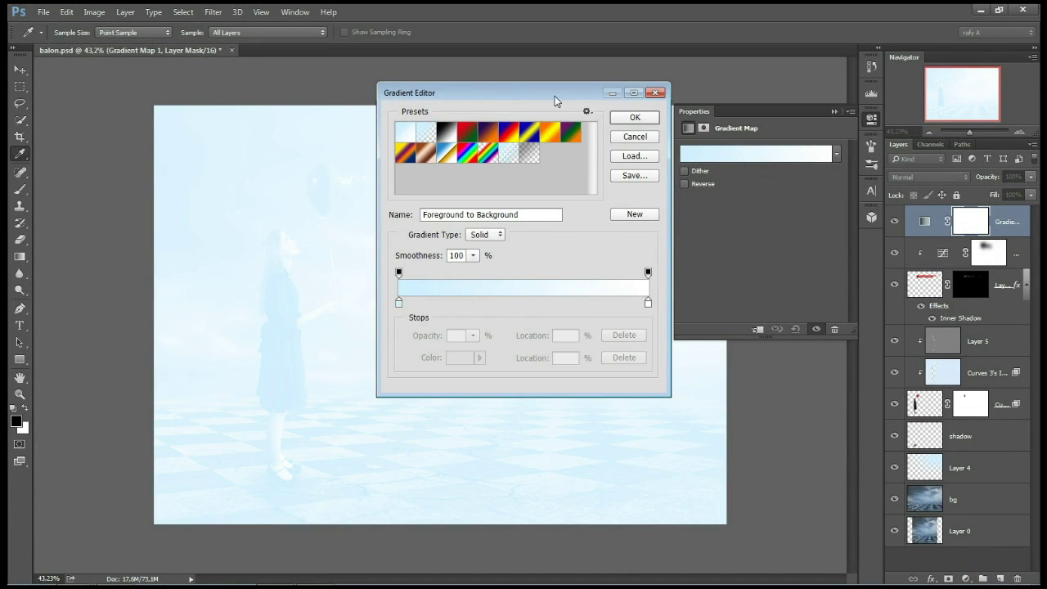
{"action": "left_click_drag", "start_coordinate": [553, 97], "coordinate": [755, 218]}
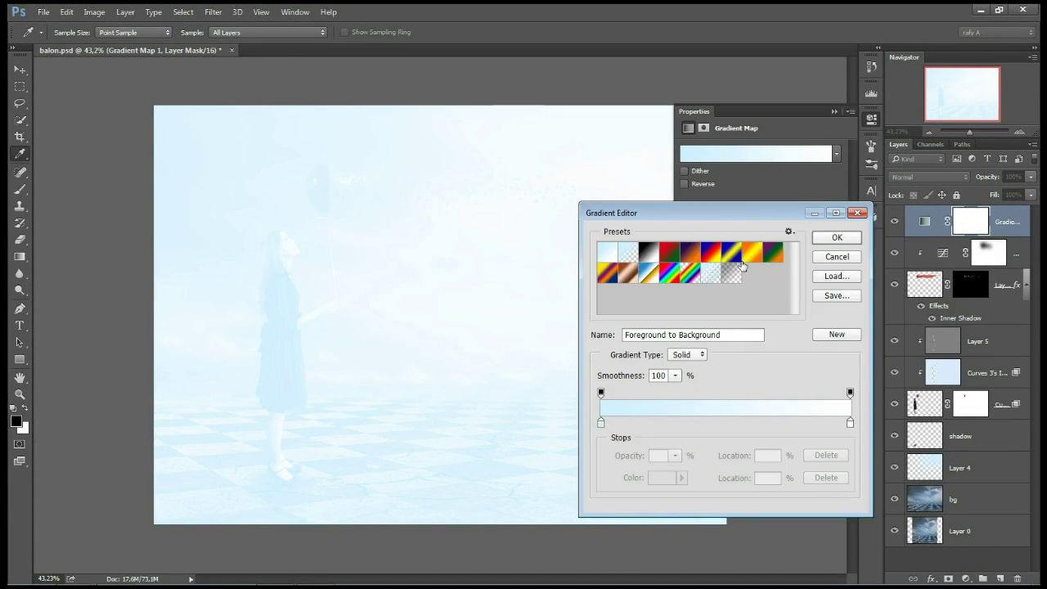
{"action": "left_click", "coordinate": [689, 257]}
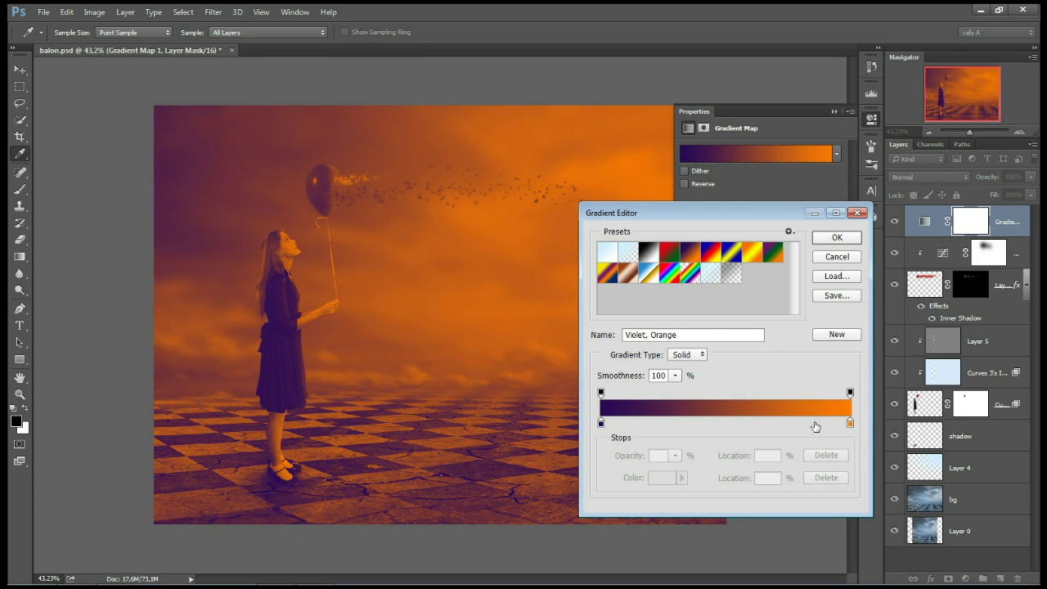
Set the gradient stops to dark blue #01446a and pale cyan #9bf0ff.
{"action": "left_click", "coordinate": [850, 424]}
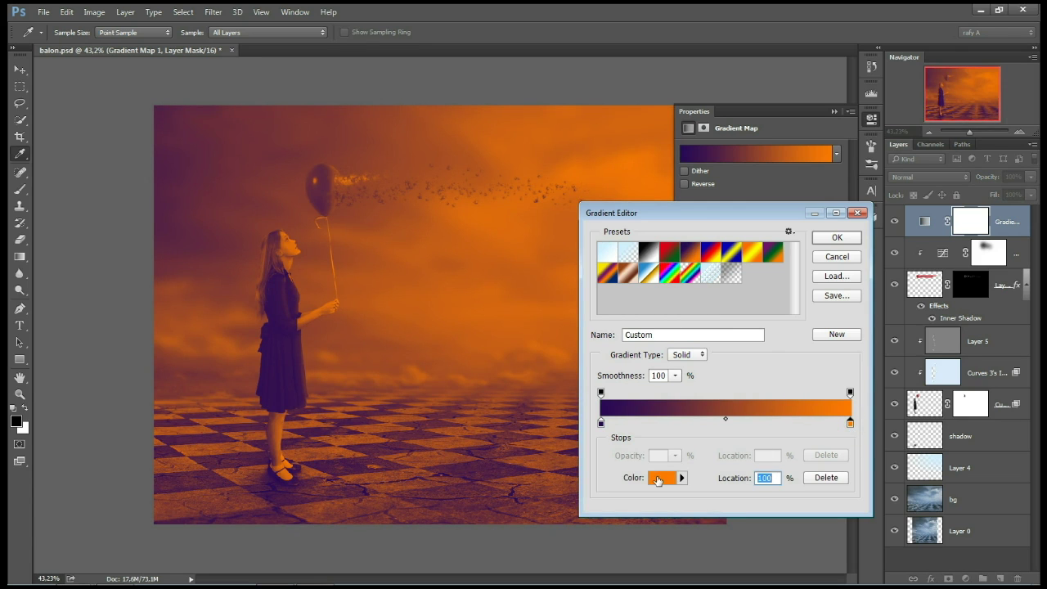
{"action": "left_click", "coordinate": [662, 478]}
{"action": "left_click", "coordinate": [538, 223]}
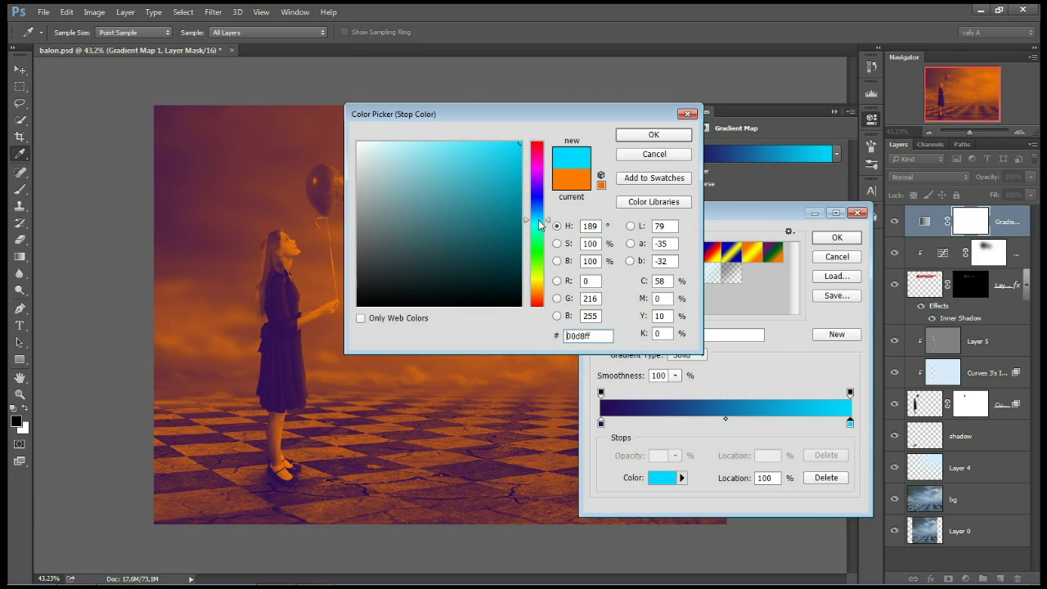
{"action": "left_click_drag", "start_coordinate": [437, 162], "coordinate": [422, 145]}
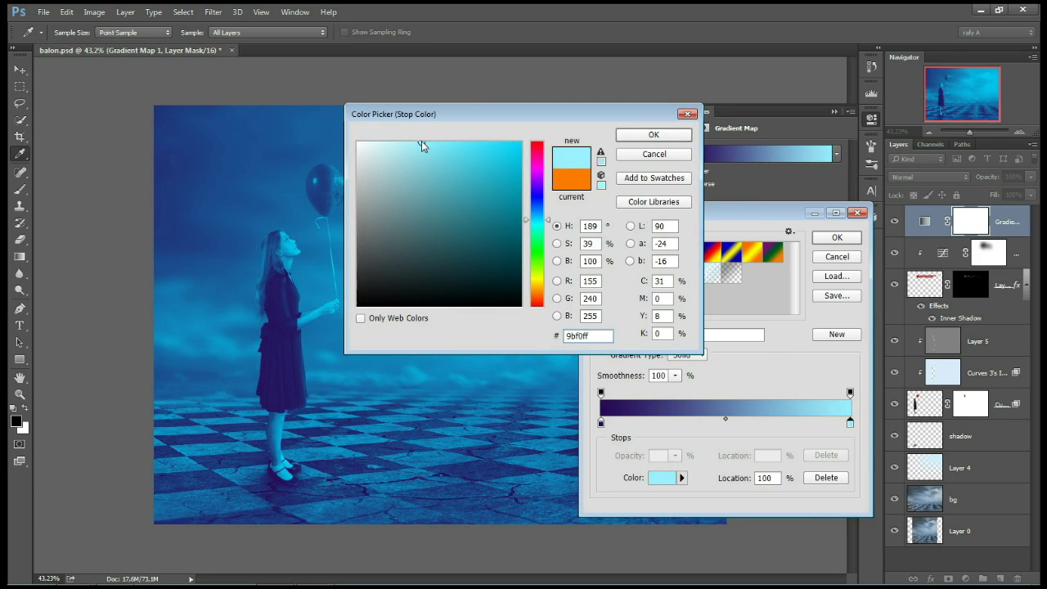
{"action": "left_click", "coordinate": [643, 136]}
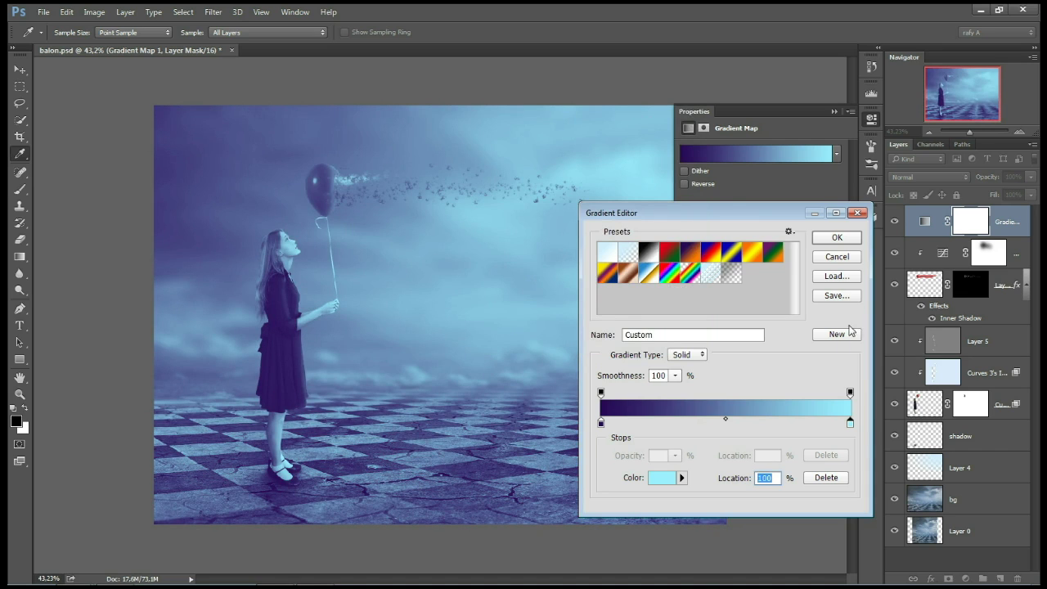
{"action": "left_click", "coordinate": [601, 424]}
{"action": "left_click", "coordinate": [662, 482]}
{"action": "mouse_move", "coordinate": [543, 239]}
{"action": "left_mouse_down"}
{"action": "mouse_move", "coordinate": [542, 218]}
{"action": "mouse_move", "coordinate": [489, 243]}
{"action": "mouse_move", "coordinate": [519, 238]}
{"action": "left_mouse_up"}
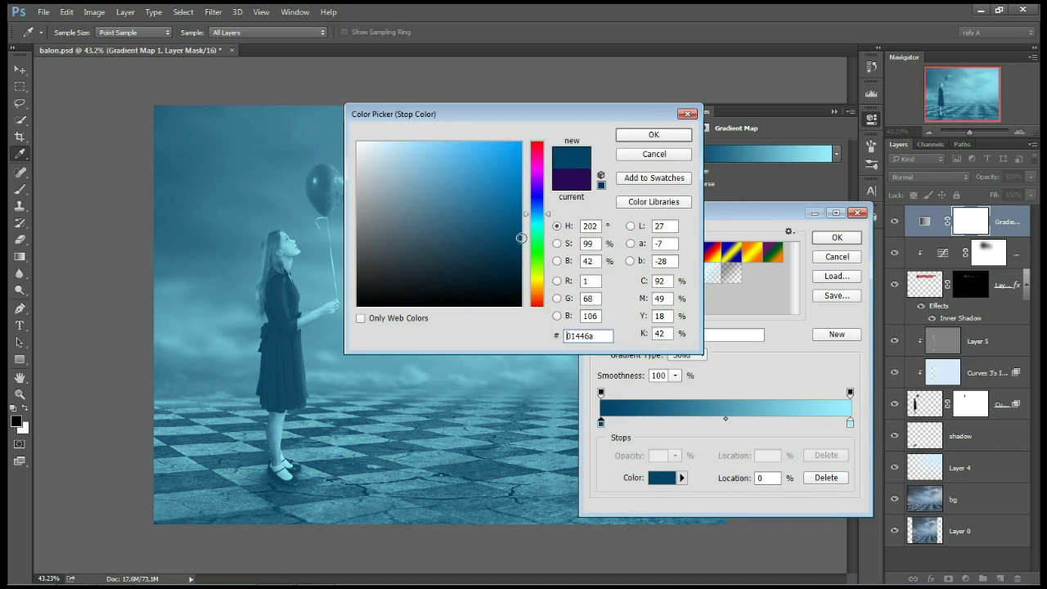
{"action": "left_click", "coordinate": [654, 135]}
{"action": "left_click", "coordinate": [838, 238]}
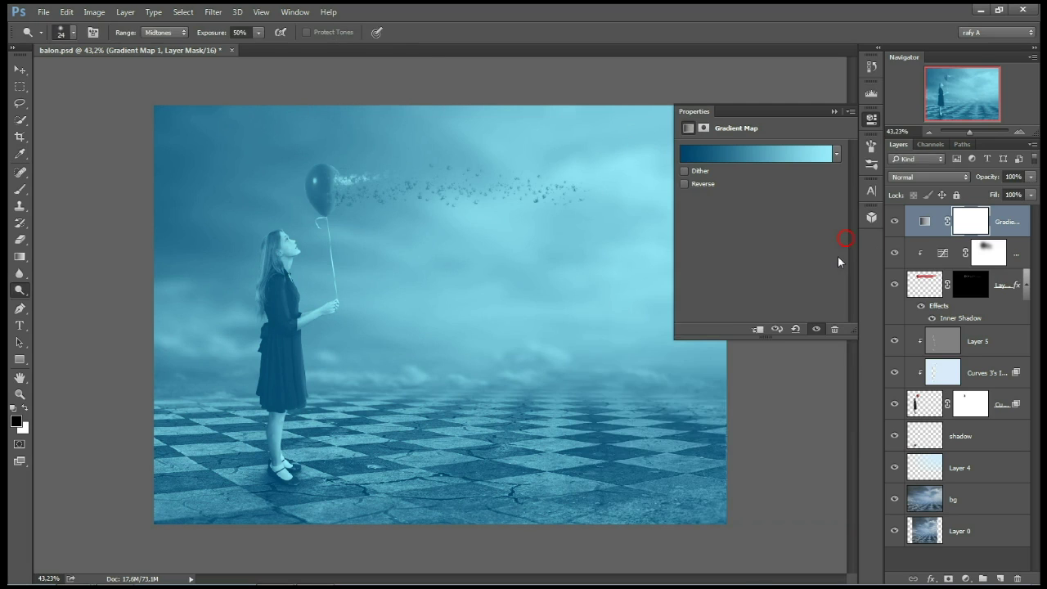
Blend the gradient map as Overlay at 32% opacity and compare before and after.
{"action": "left_click", "coordinate": [835, 116]}
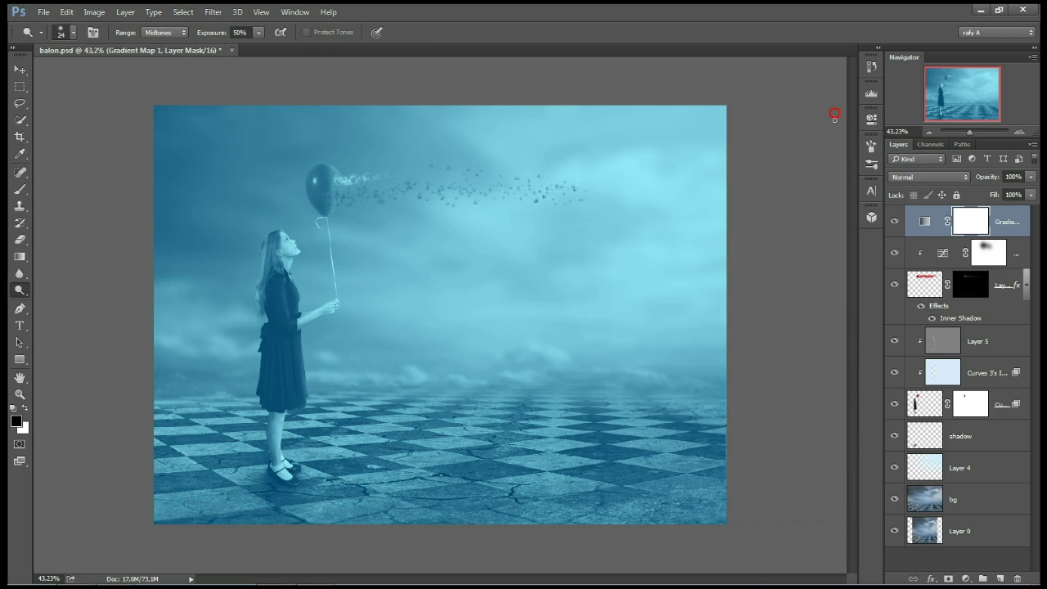
{"action": "left_click", "coordinate": [934, 176]}
{"action": "left_click", "coordinate": [912, 305]}
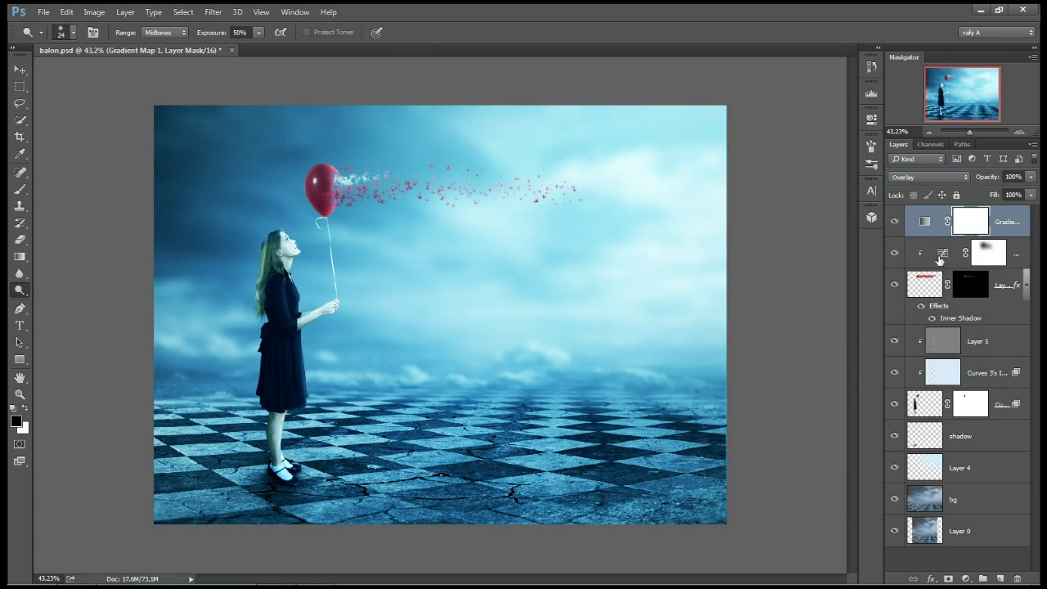
{"action": "left_click", "coordinate": [1031, 177]}
{"action": "left_click_drag", "start_coordinate": [1032, 192], "coordinate": [994, 192]}
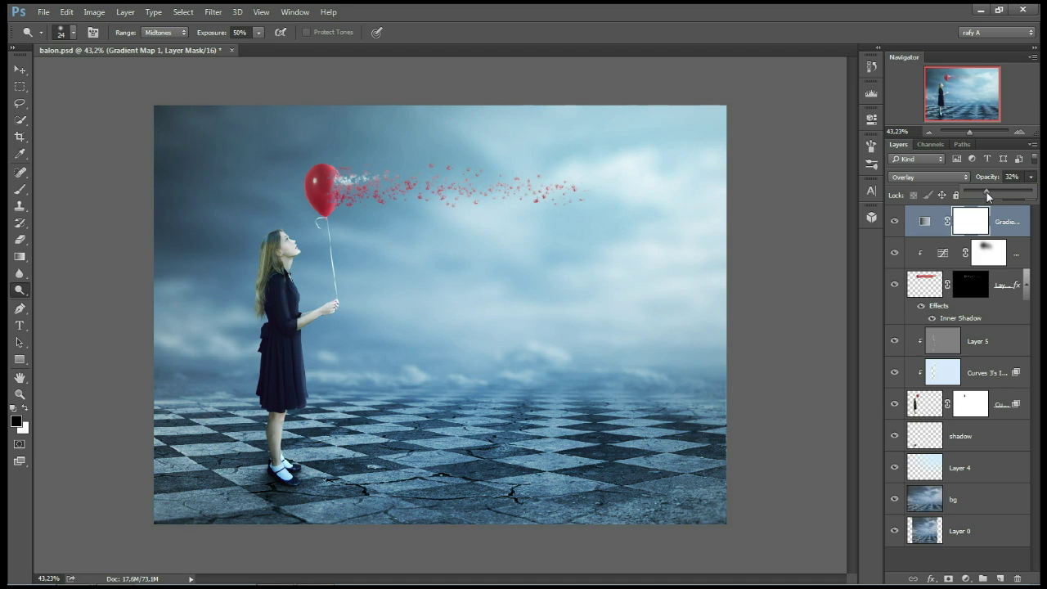
{"action": "left_click", "coordinate": [895, 223]}
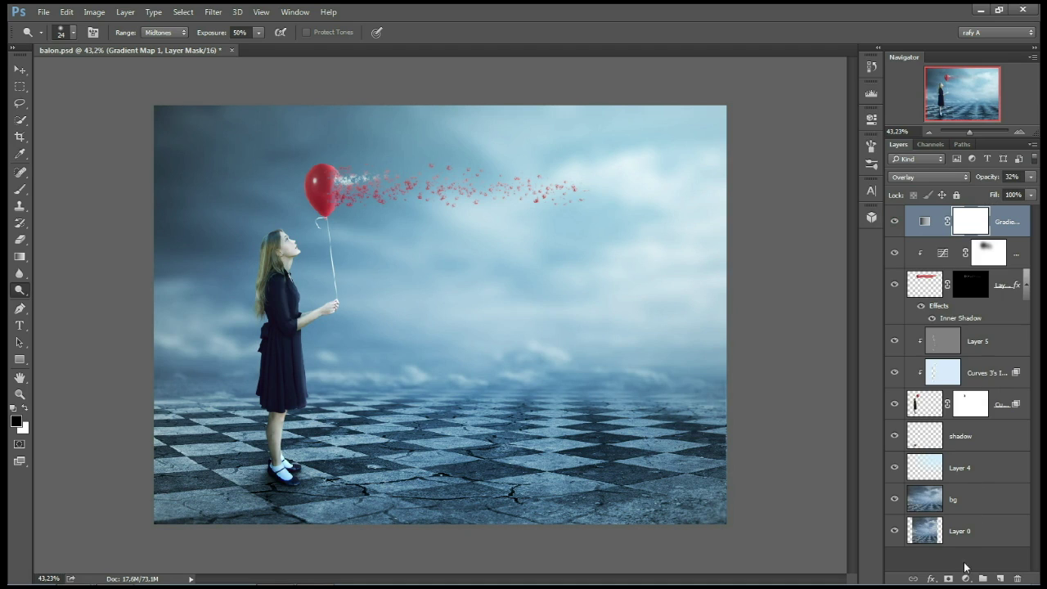
{"action": "left_click", "coordinate": [967, 578]}
Add a Levels adjustment and raise the Blue channel's output black to 20.
{"action": "left_click", "coordinate": [945, 356]}
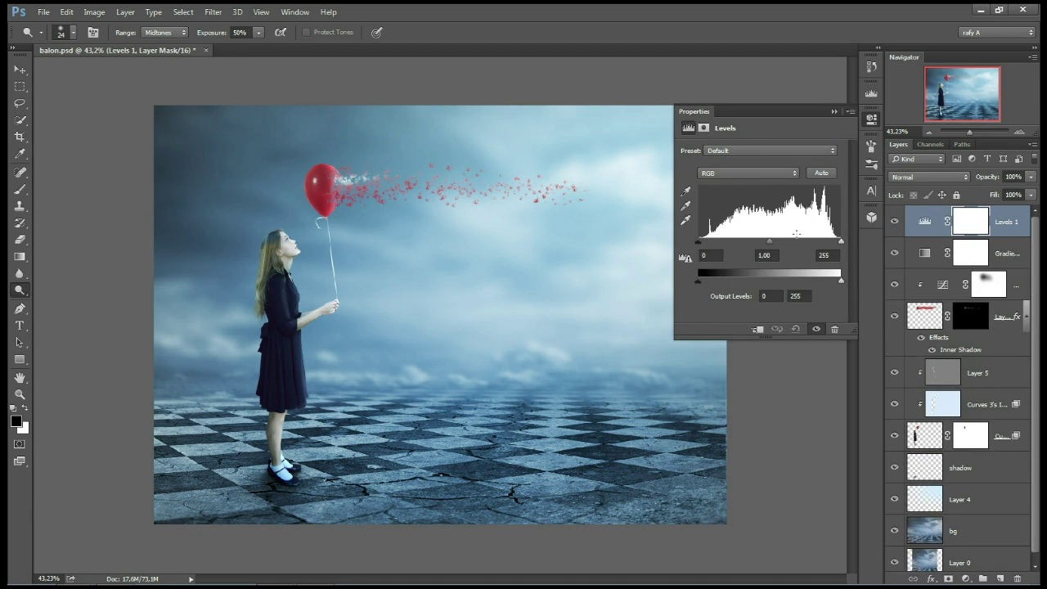
{"action": "left_click", "coordinate": [755, 174]}
{"action": "left_click", "coordinate": [750, 207]}
{"action": "left_click_drag", "start_coordinate": [700, 281], "coordinate": [707, 282]}
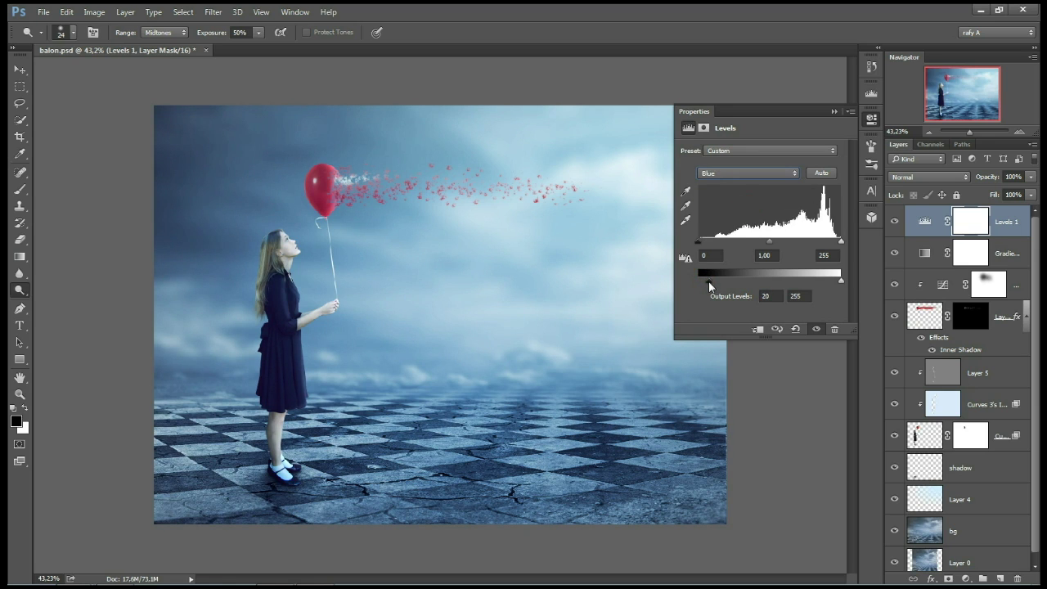
{"action": "left_click_drag", "start_coordinate": [769, 243], "coordinate": [779, 242]}
In the Red channel set output black 17, input black 13 and midtones 0.87.
{"action": "left_click", "coordinate": [736, 174]}
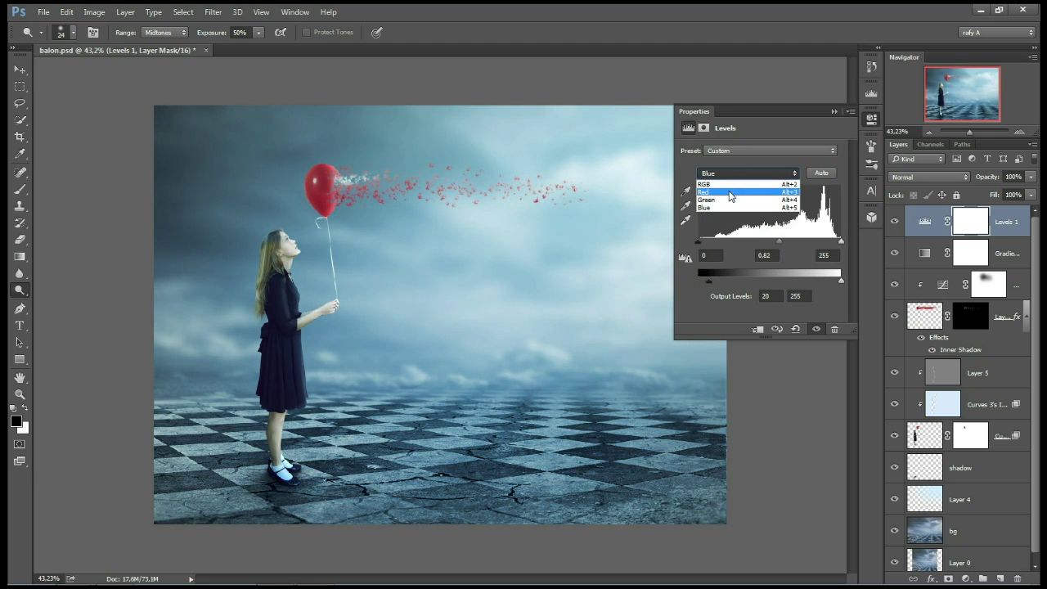
{"action": "left_click", "coordinate": [731, 192]}
{"action": "left_click_drag", "start_coordinate": [701, 281], "coordinate": [711, 282]}
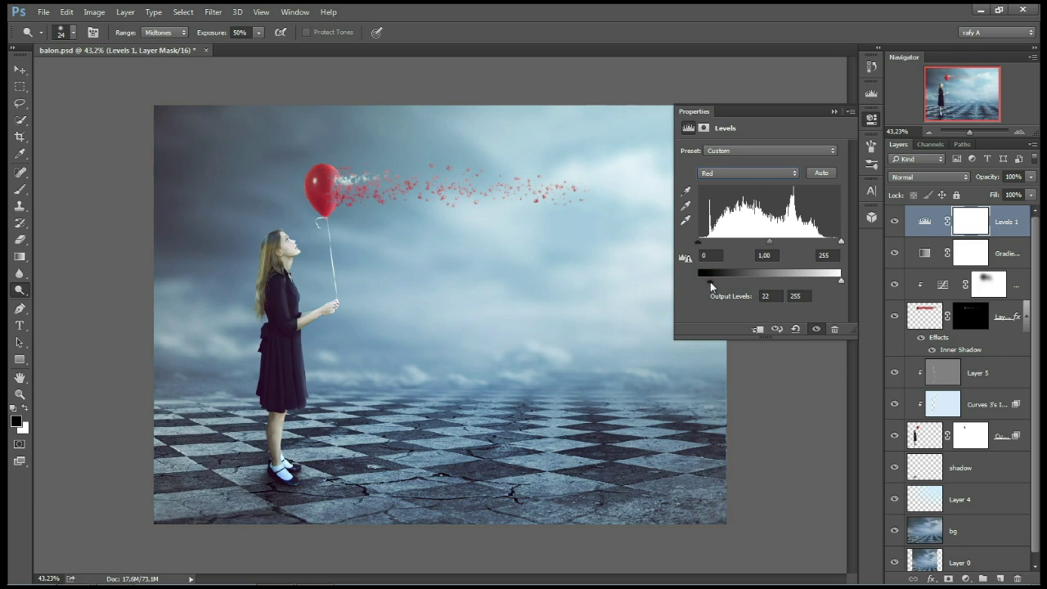
{"action": "left_click_drag", "start_coordinate": [713, 281], "coordinate": [707, 281]}
{"action": "left_click_drag", "start_coordinate": [698, 242], "coordinate": [707, 243]}
{"action": "left_click_drag", "start_coordinate": [770, 243], "coordinate": [773, 245]}
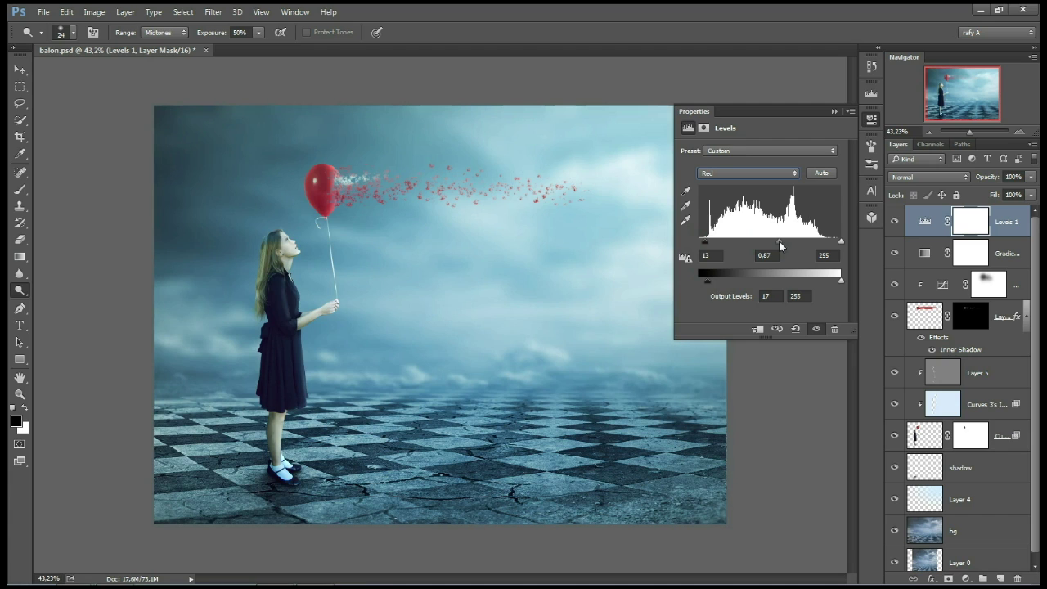
{"action": "left_click", "coordinate": [834, 111]}
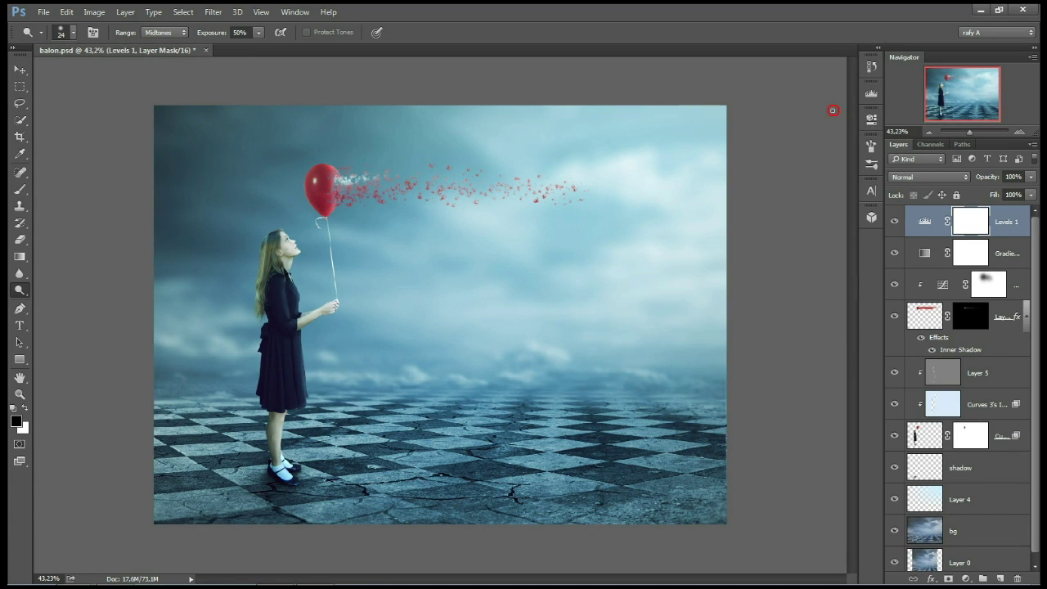
{"action": "scroll", "coordinate": [941, 507], "scroll_direction": "down", "scroll_amount": 1}
{"action": "left_click", "coordinate": [978, 465]}
{"action": "left_click", "coordinate": [1032, 177]}
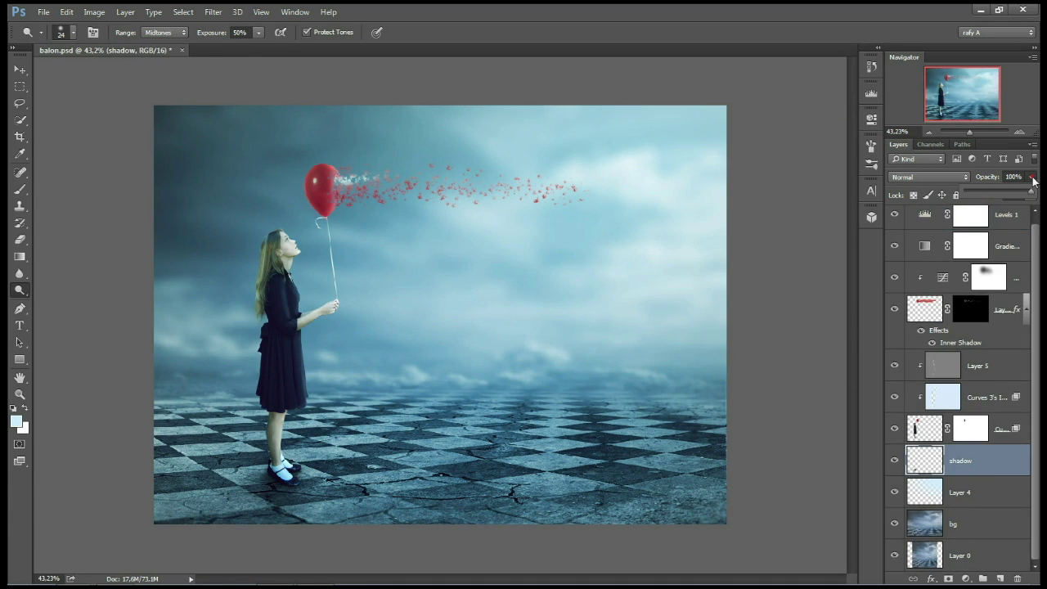
Lower the shadow layer's opacity to fade the shadow under the girl's feet.
{"action": "left_click_drag", "start_coordinate": [1021, 194], "coordinate": [1018, 194]}
{"action": "scroll", "coordinate": [562, 351], "scroll_direction": "down", "scroll_amount": 4}
{"action": "scroll", "coordinate": [562, 351], "scroll_direction": "down", "scroll_amount": 3}
{"action": "scroll", "coordinate": [562, 351], "scroll_direction": "up", "scroll_amount": 3}
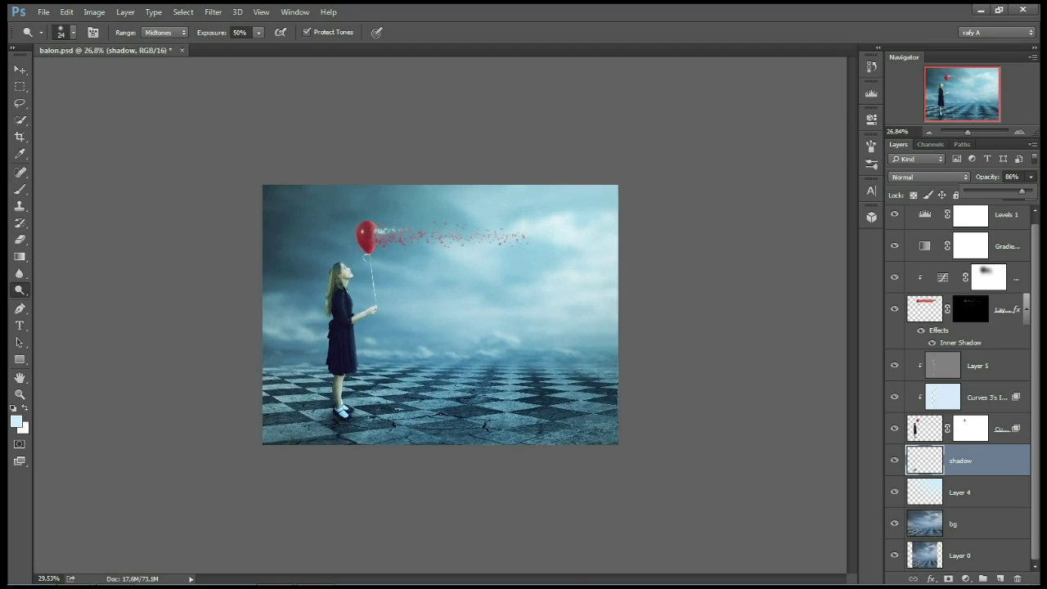
{"action": "scroll", "coordinate": [562, 351], "scroll_direction": "up", "scroll_amount": 2}
{"action": "scroll", "coordinate": [563, 351], "scroll_direction": "up", "scroll_amount": 1}
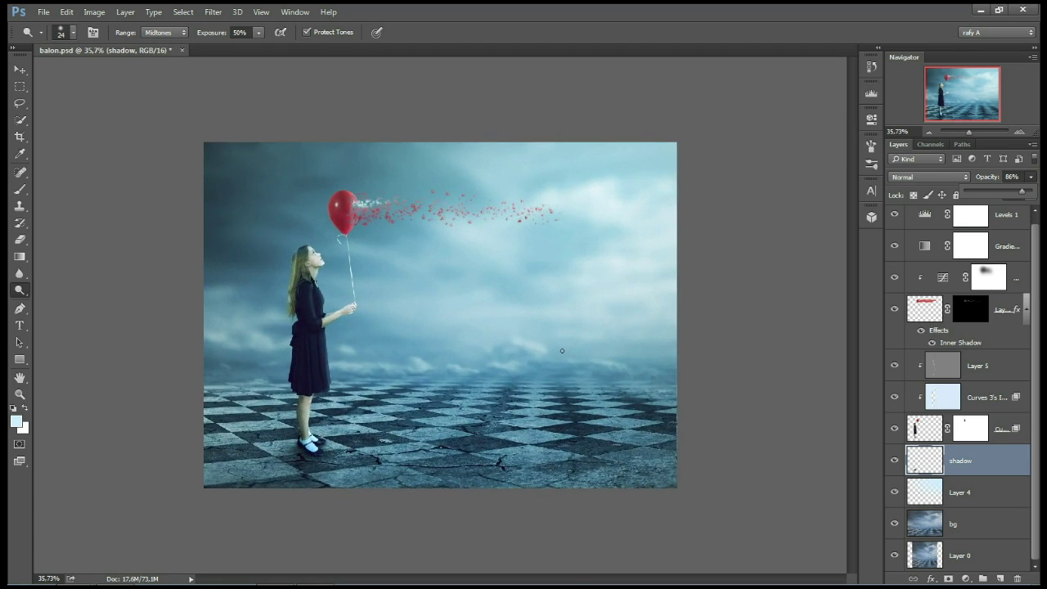
{"action": "scroll", "coordinate": [491, 286], "scroll_direction": "up", "scroll_amount": 3}
On Layer 3, dodge the red particle trail and the balloon's lower-right edge with an 83 px brush.
{"action": "left_click", "coordinate": [964, 316]}
{"action": "left_click", "coordinate": [931, 311]}
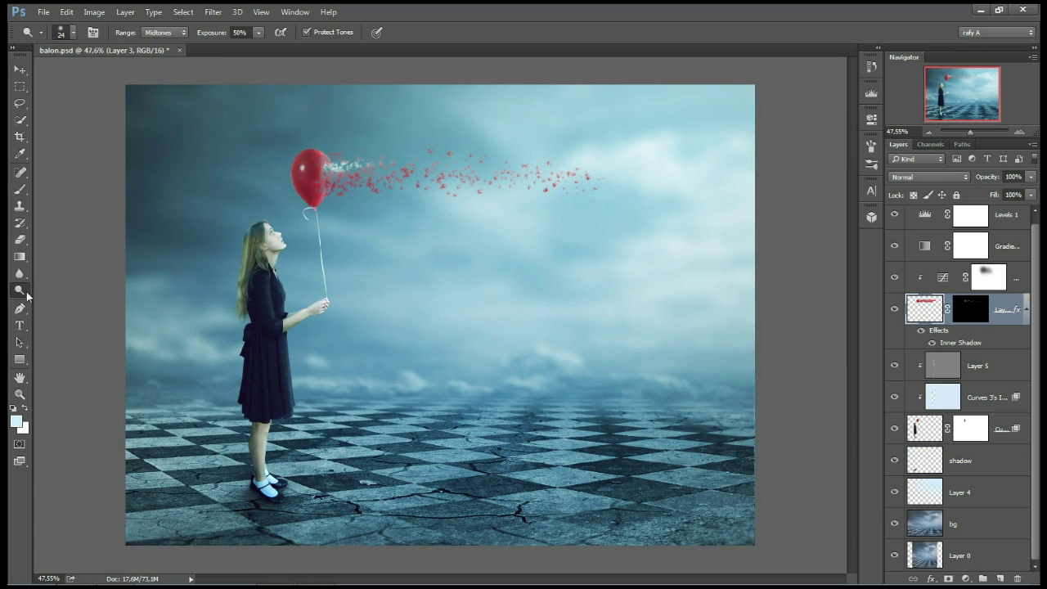
{"action": "scroll", "coordinate": [346, 128], "scroll_direction": "up", "scroll_amount": 2}
{"action": "right_click", "coordinate": [528, 159]}
{"action": "type", "text": "83"}
{"action": "key", "text": "Return"}
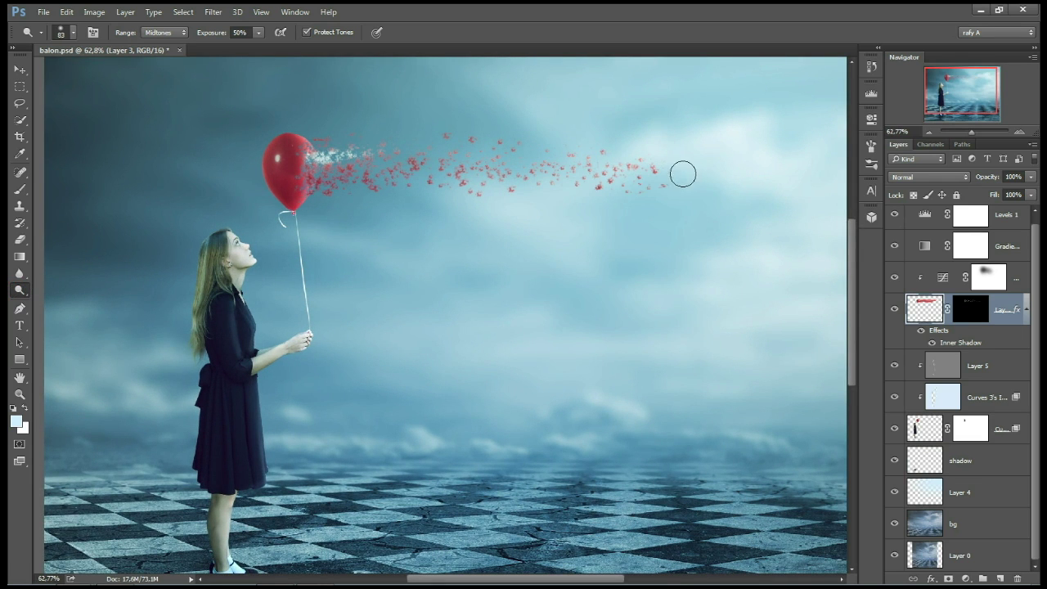
{"action": "left_click_drag", "start_coordinate": [516, 142], "coordinate": [433, 135]}
{"action": "left_click", "coordinate": [324, 193]}
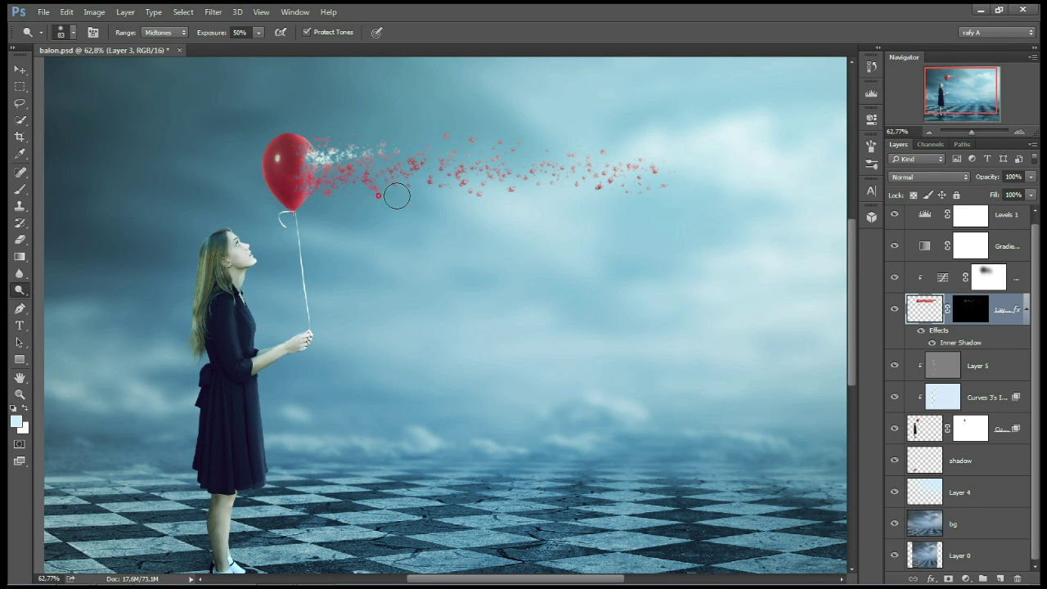